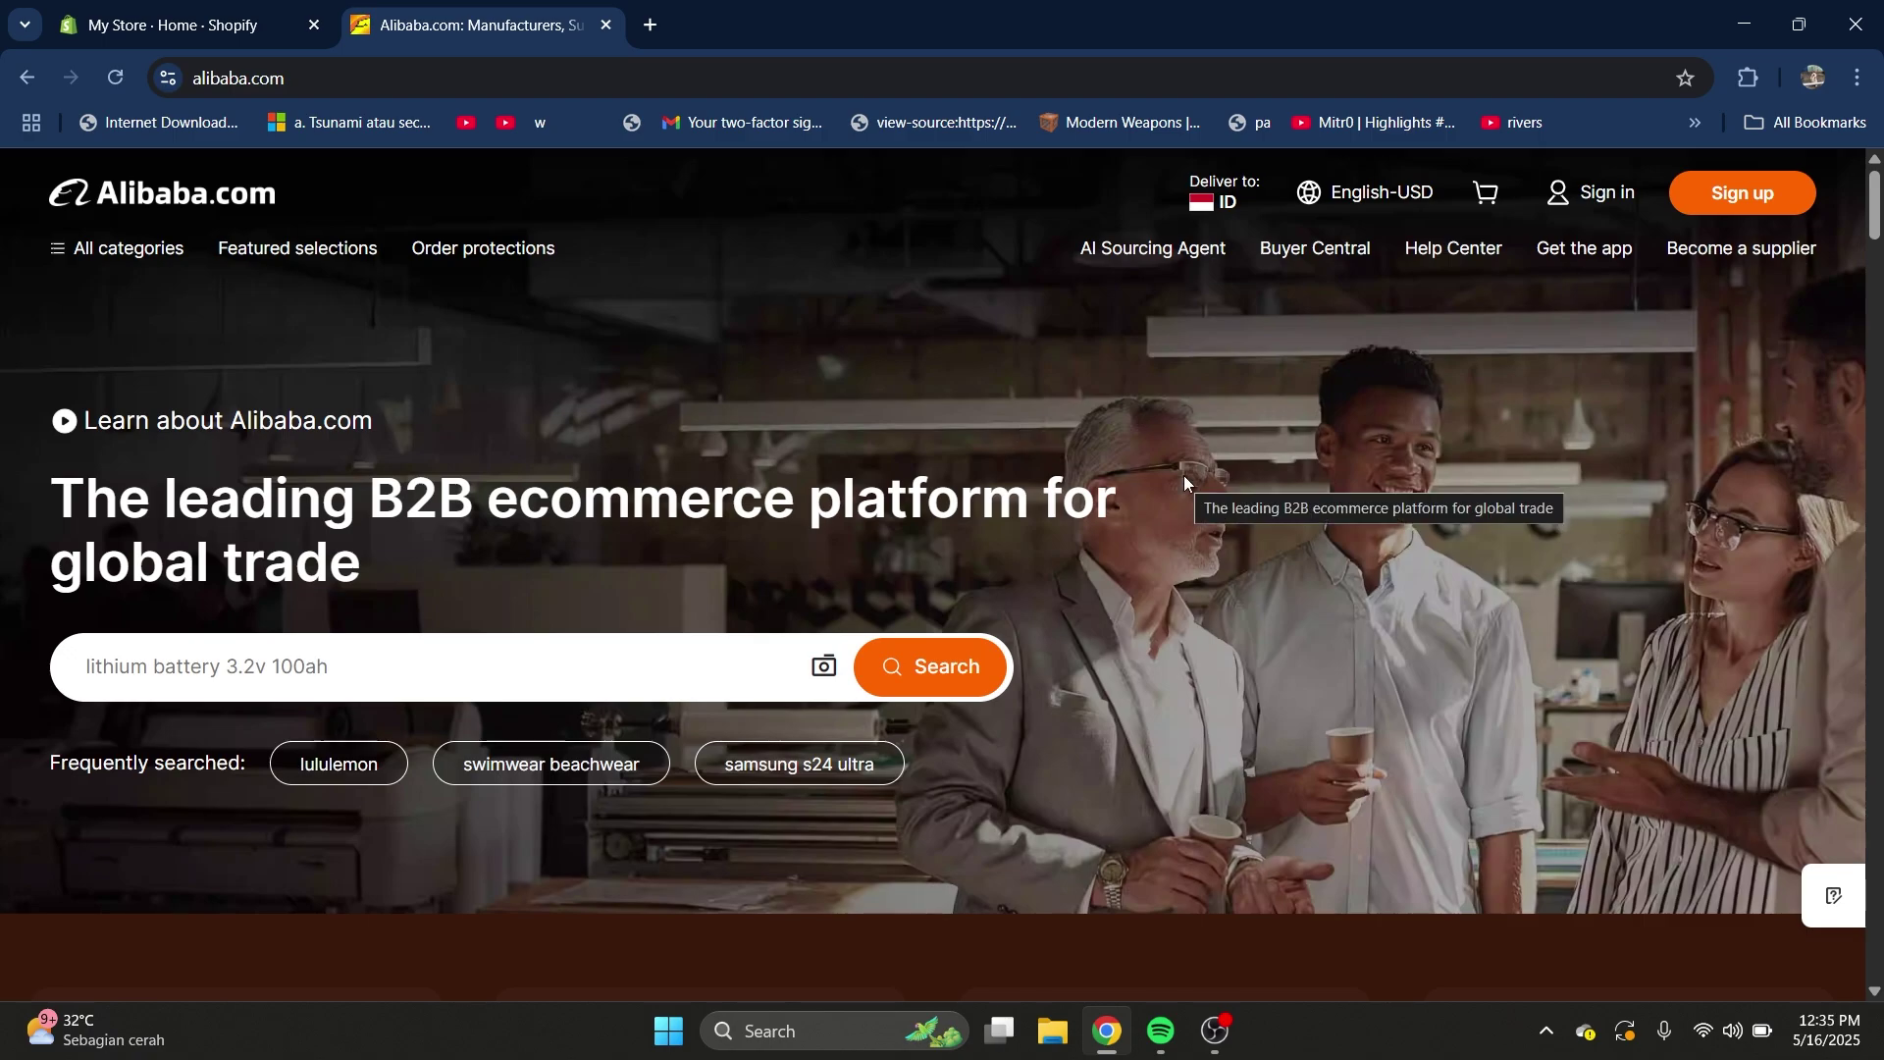
# - Switch to the Shopify admin and search the Shopify App Store for "dropshipping"
pyautogui.hotkey('ctrl', 'Tab')
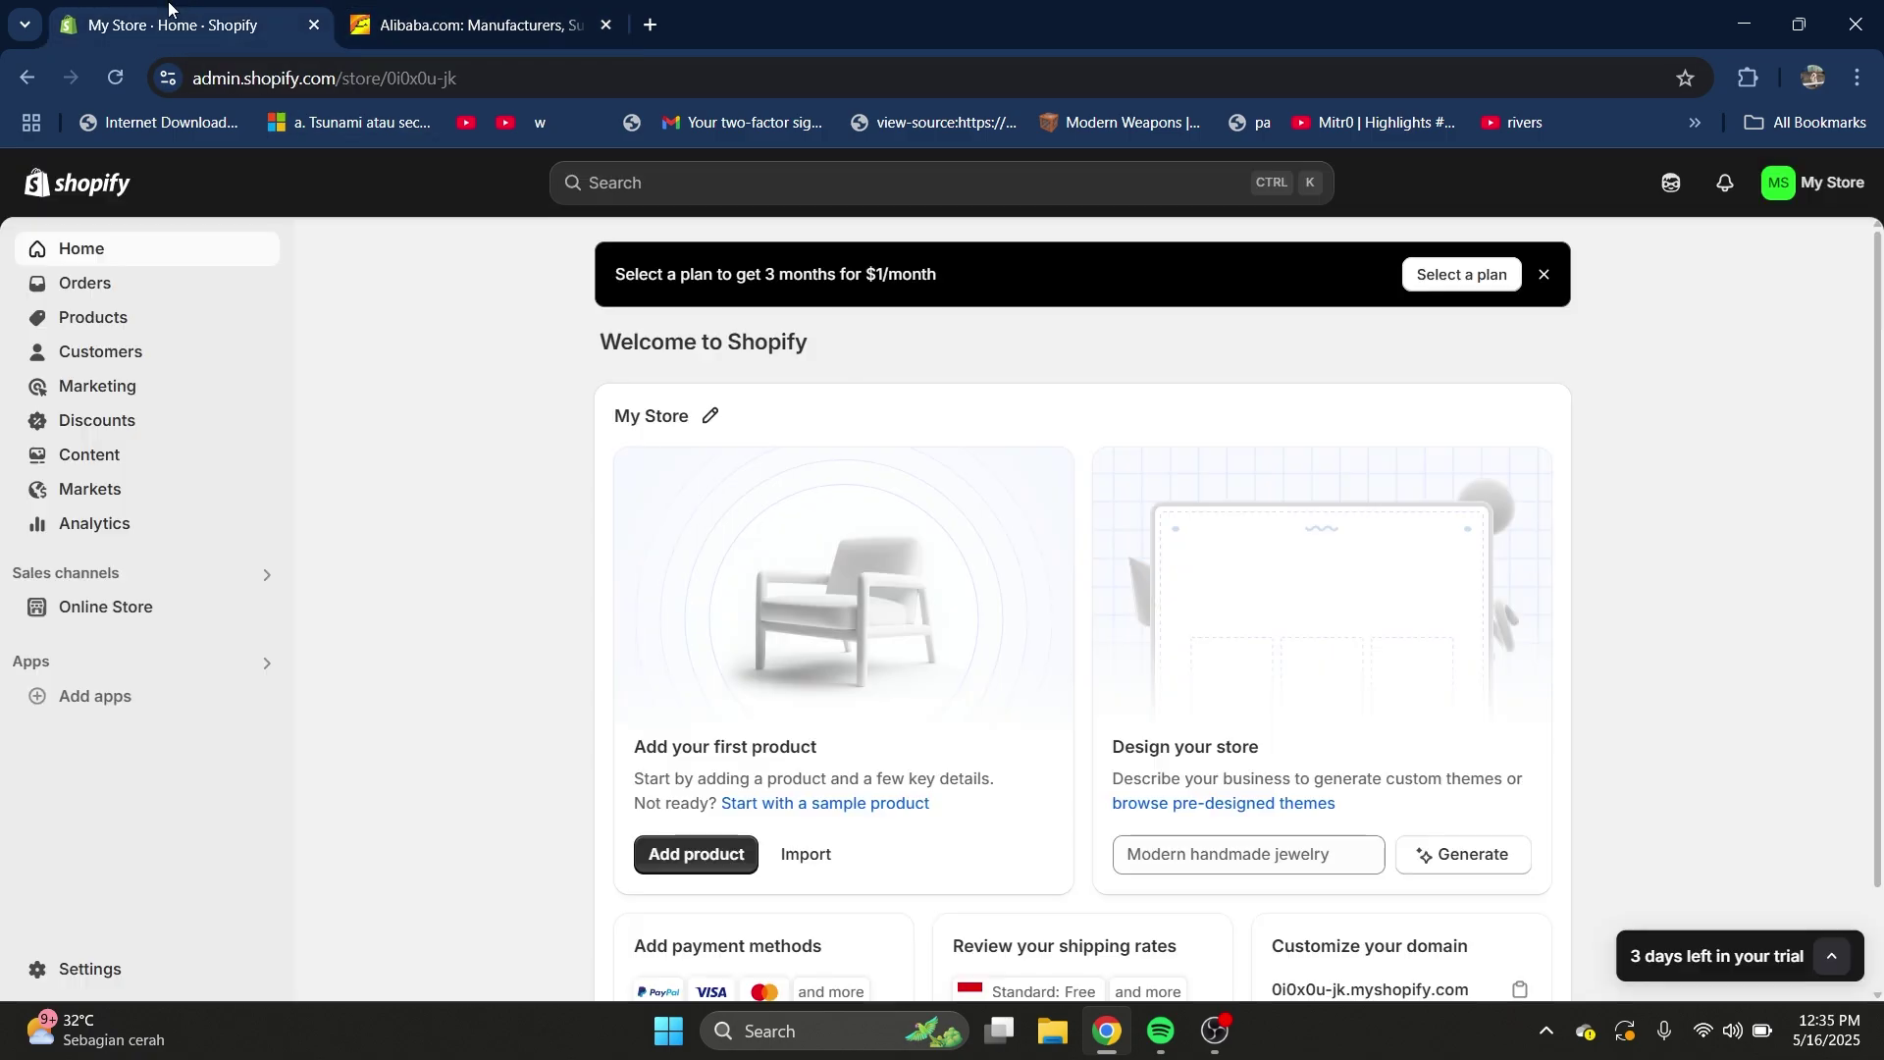
pyautogui.scroll(-1, 527, 557)
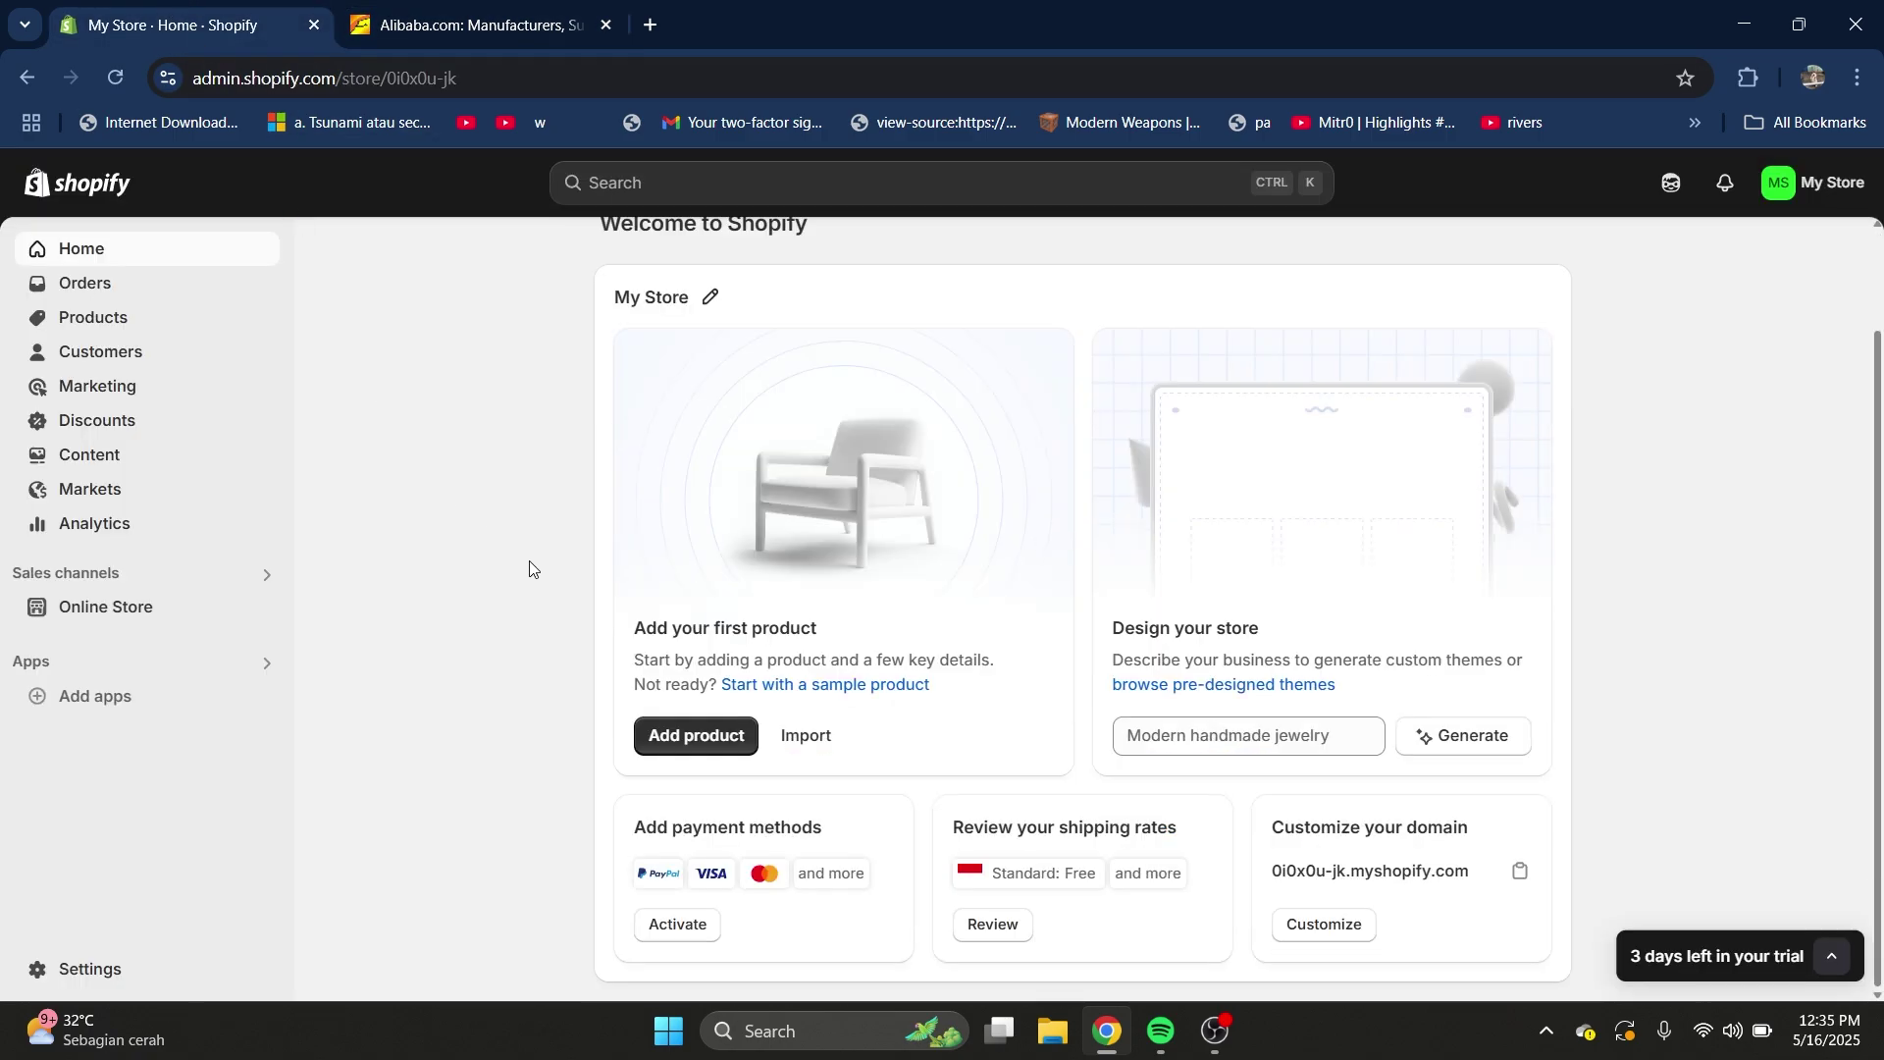
pyautogui.scroll(1, 530, 574)
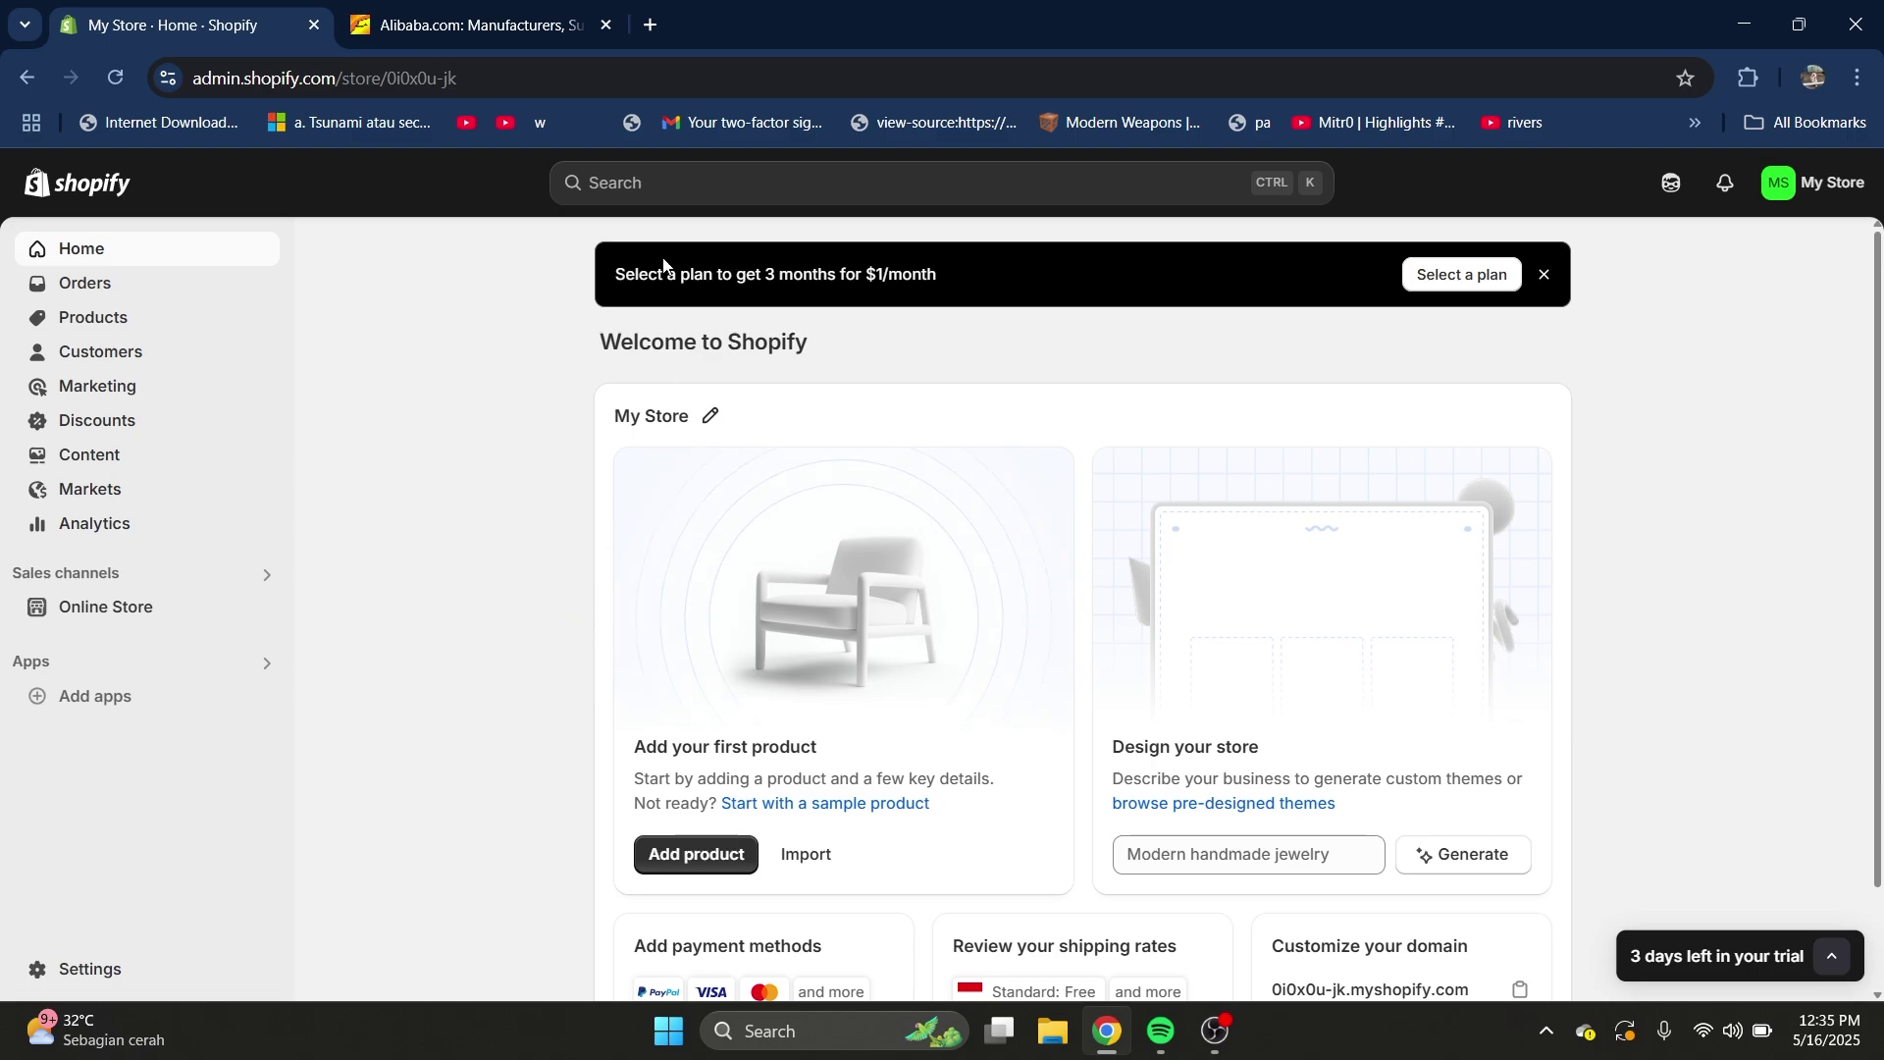
pyautogui.click(674, 189)
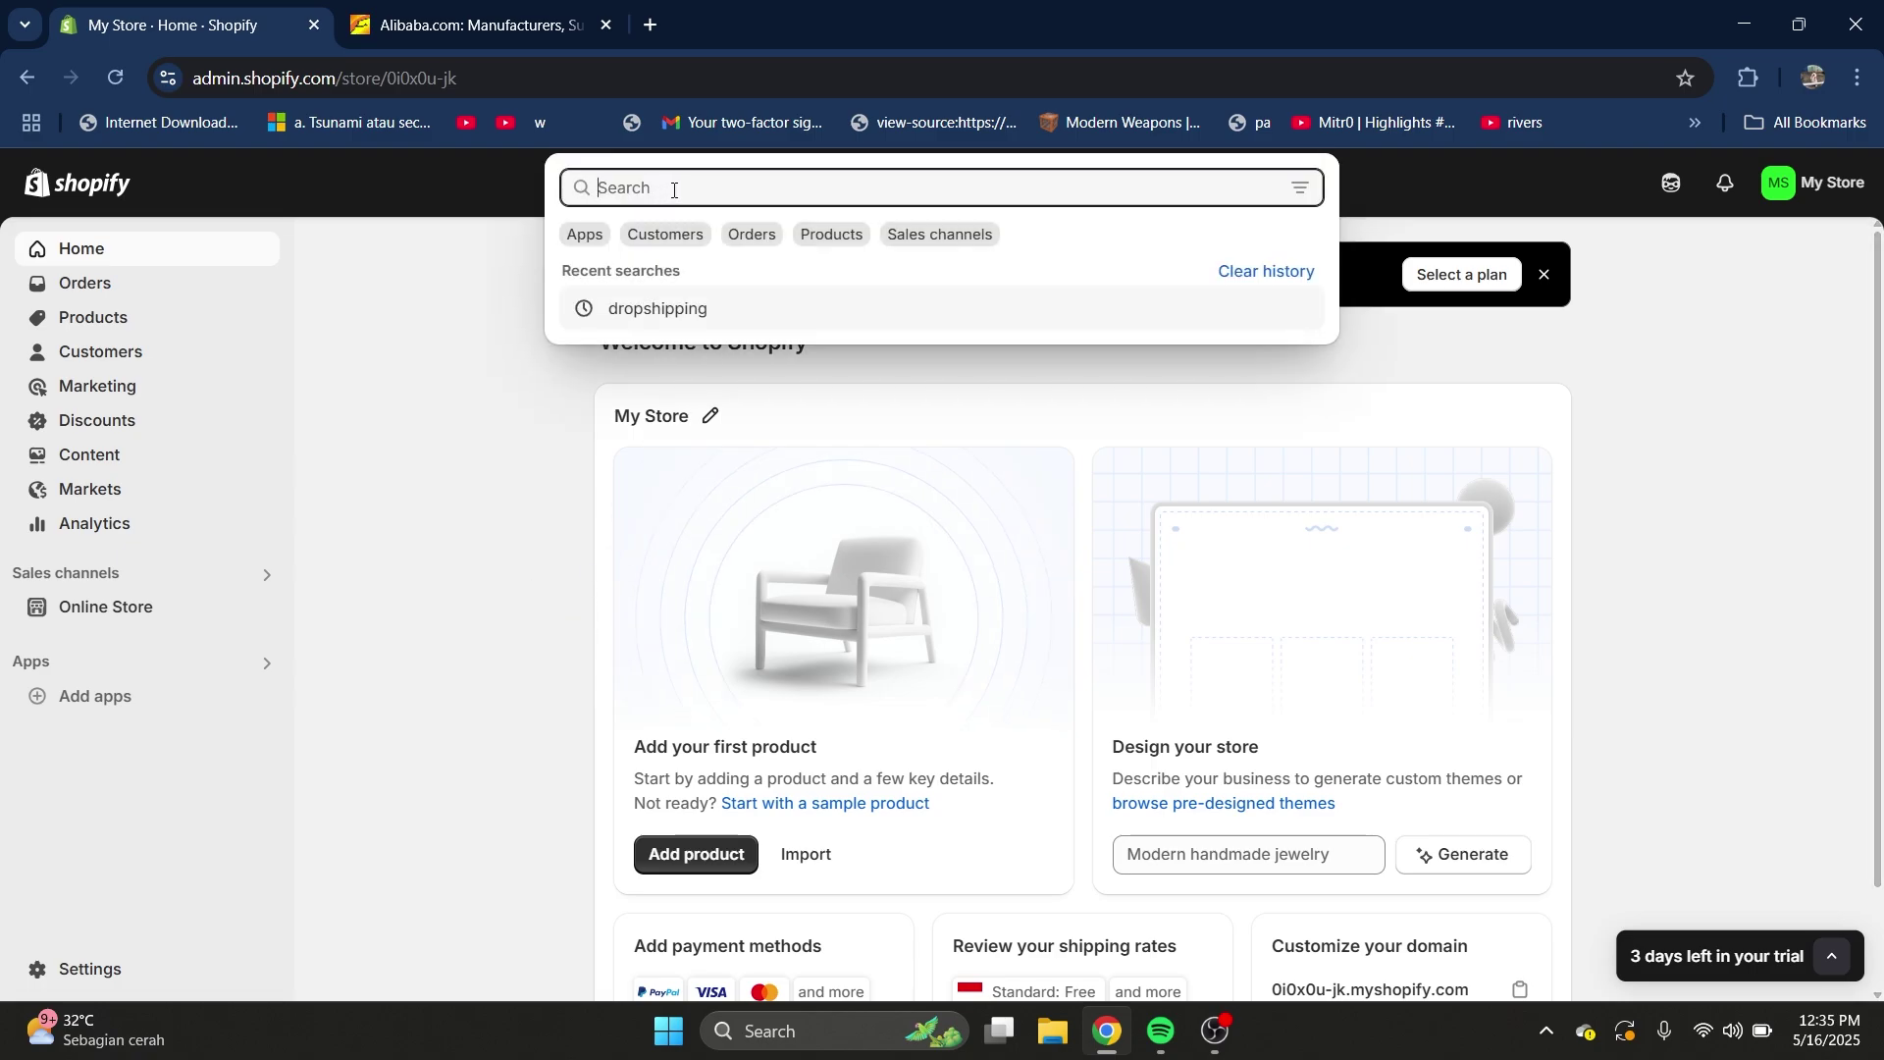
pyautogui.write('dropshipping')
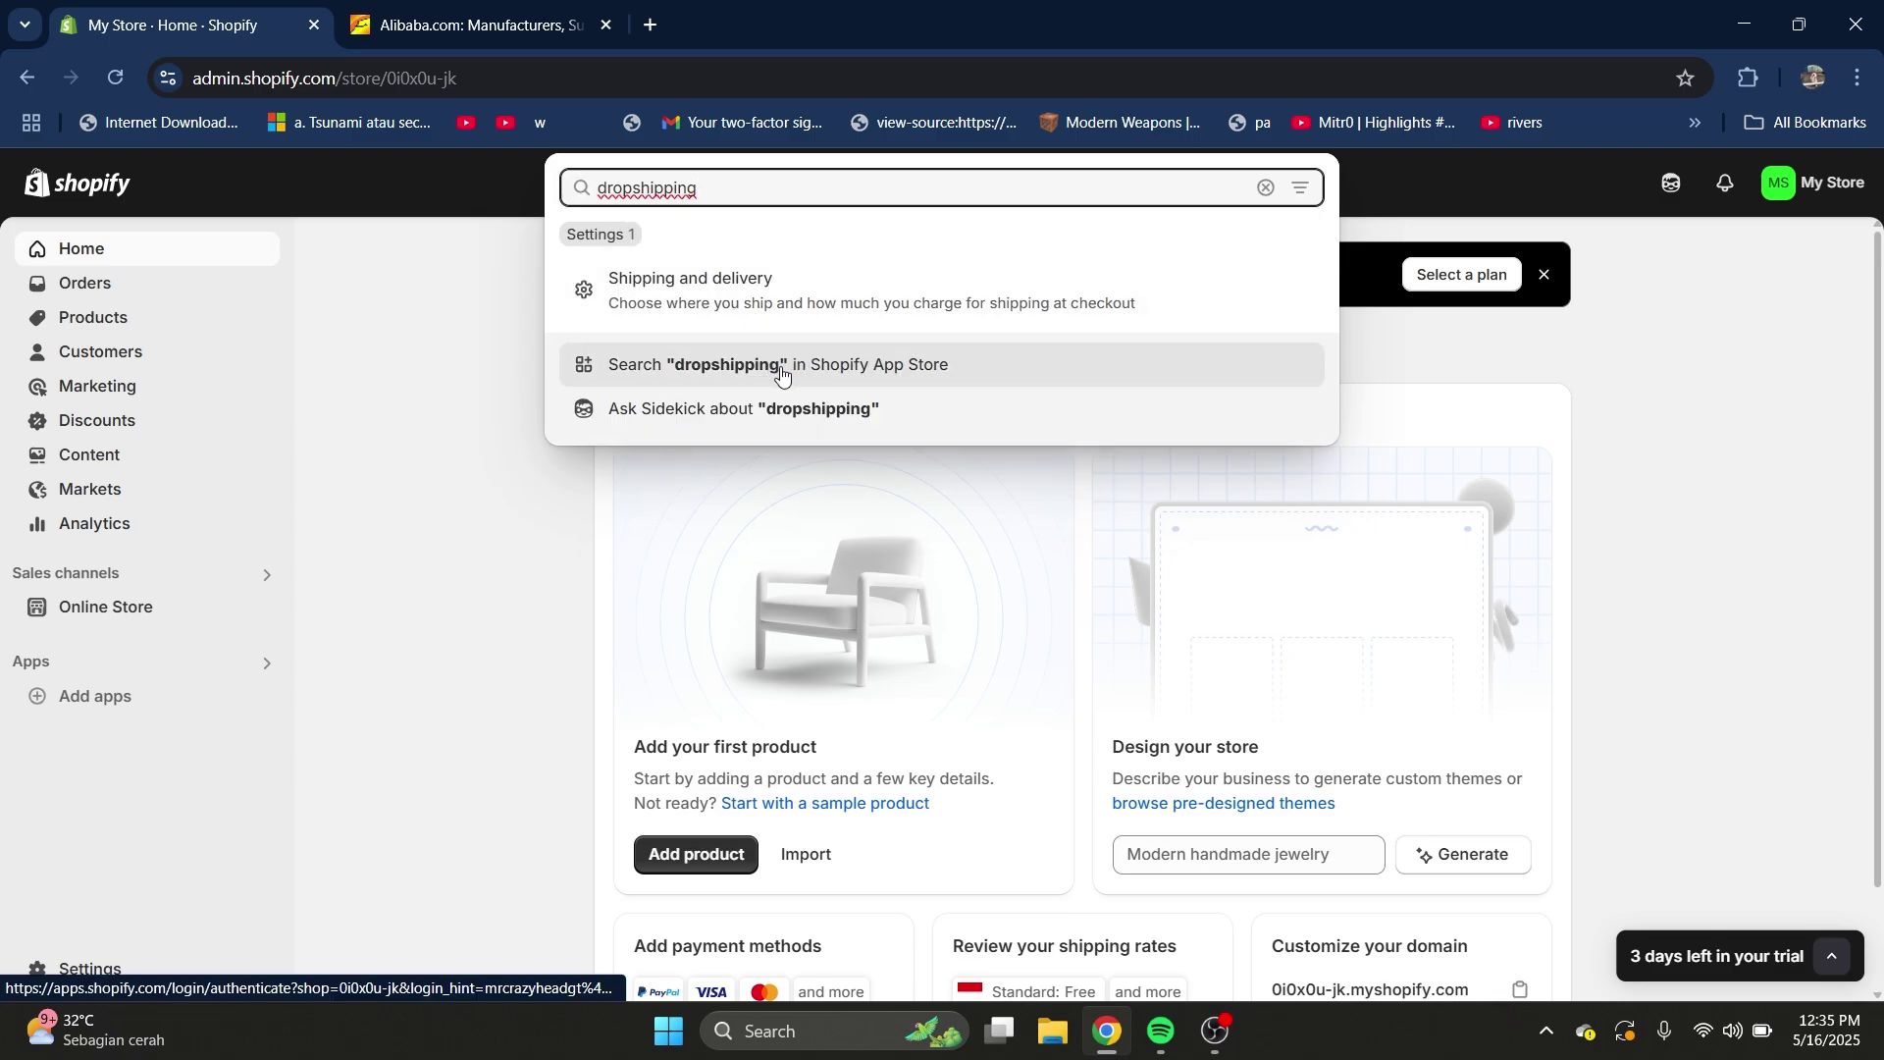
pyautogui.click(762, 373)
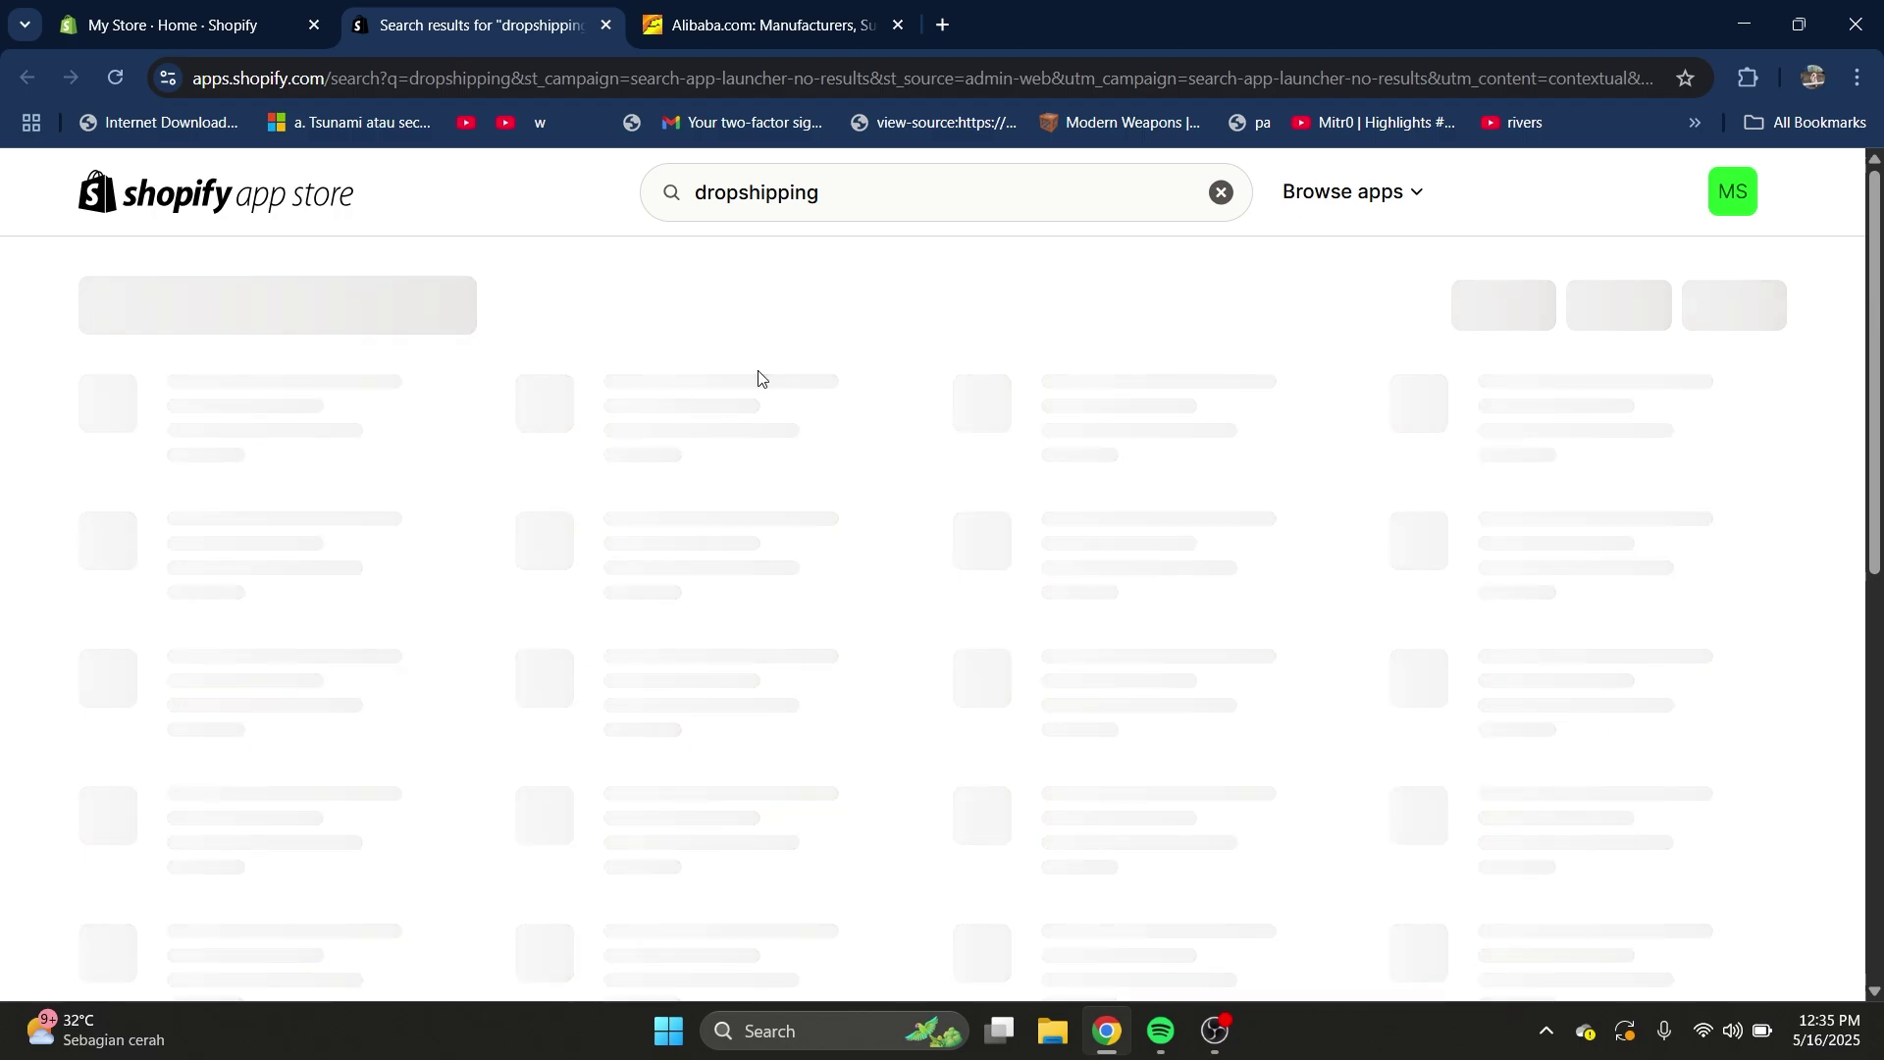
# - Install the CJdropshipping: Much Faster app and authorize the email-matched CJ account, accepting the Store Authorization Agreement
pyautogui.scroll(-4, 755, 405)
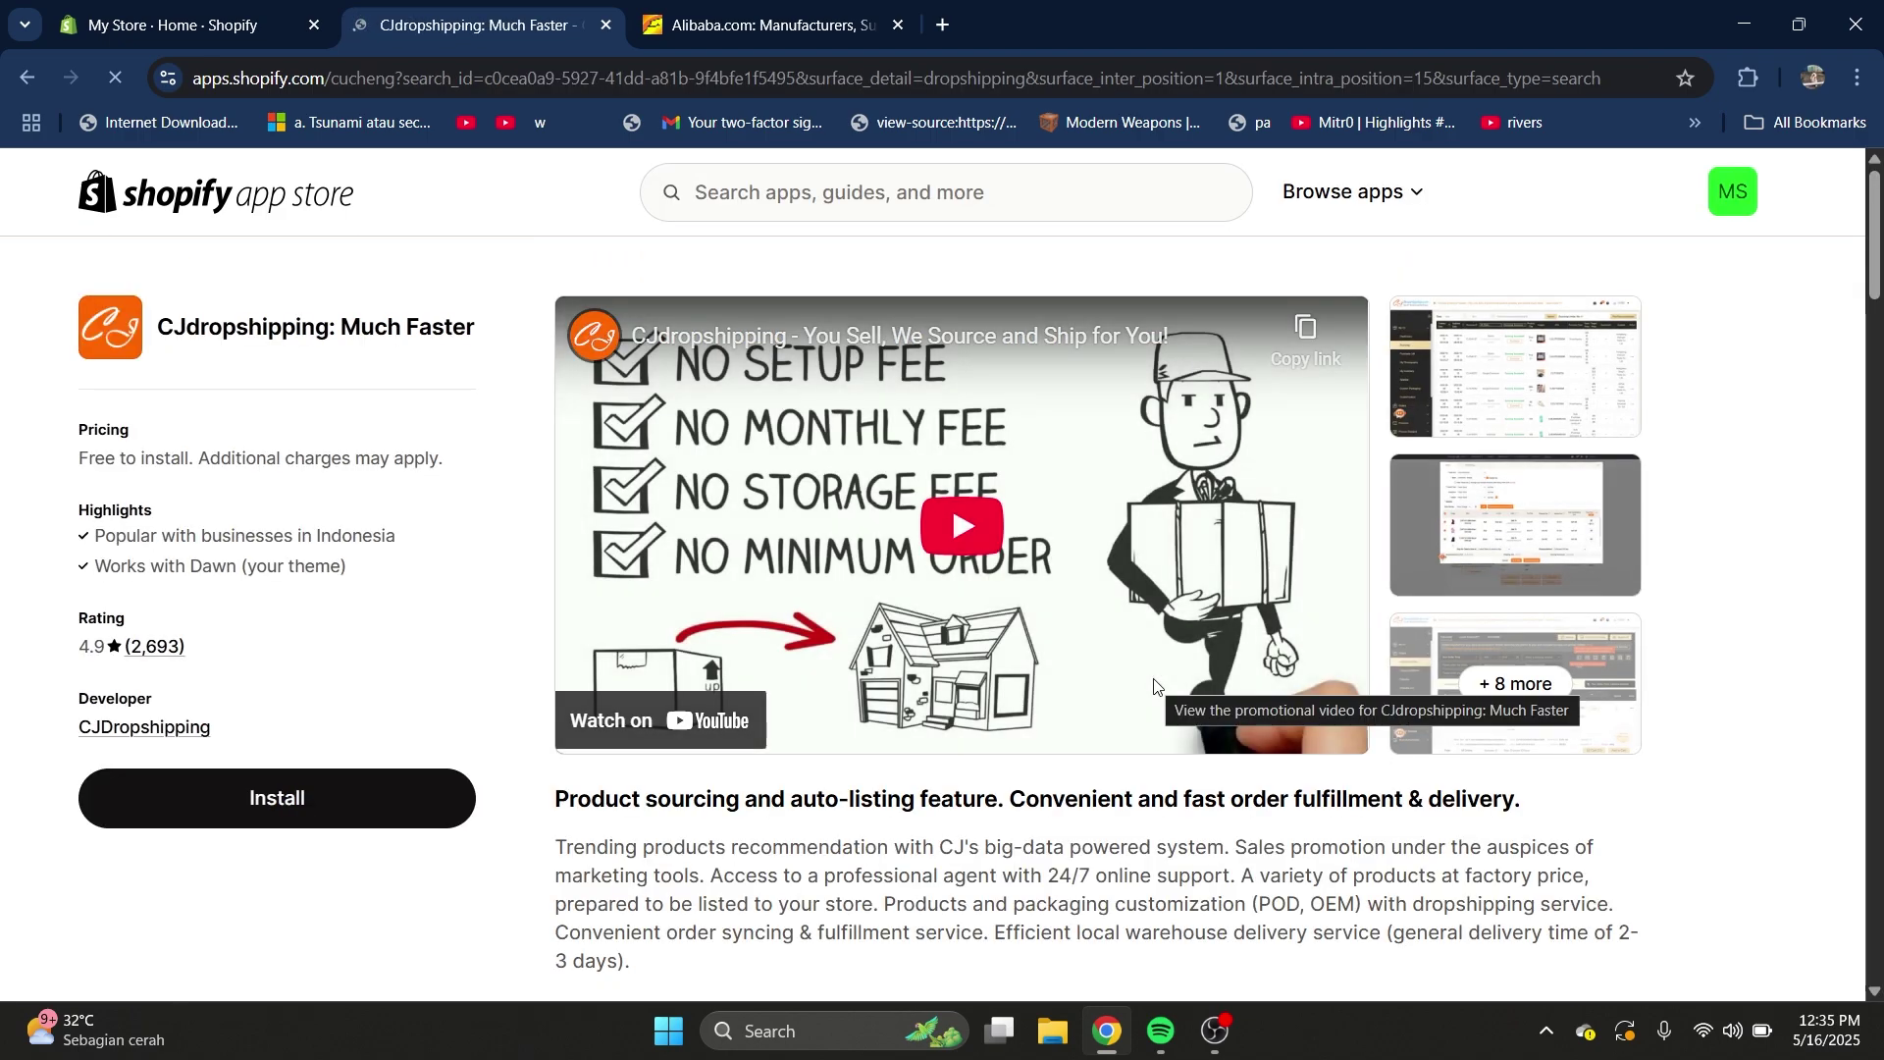
pyautogui.click(321, 805)
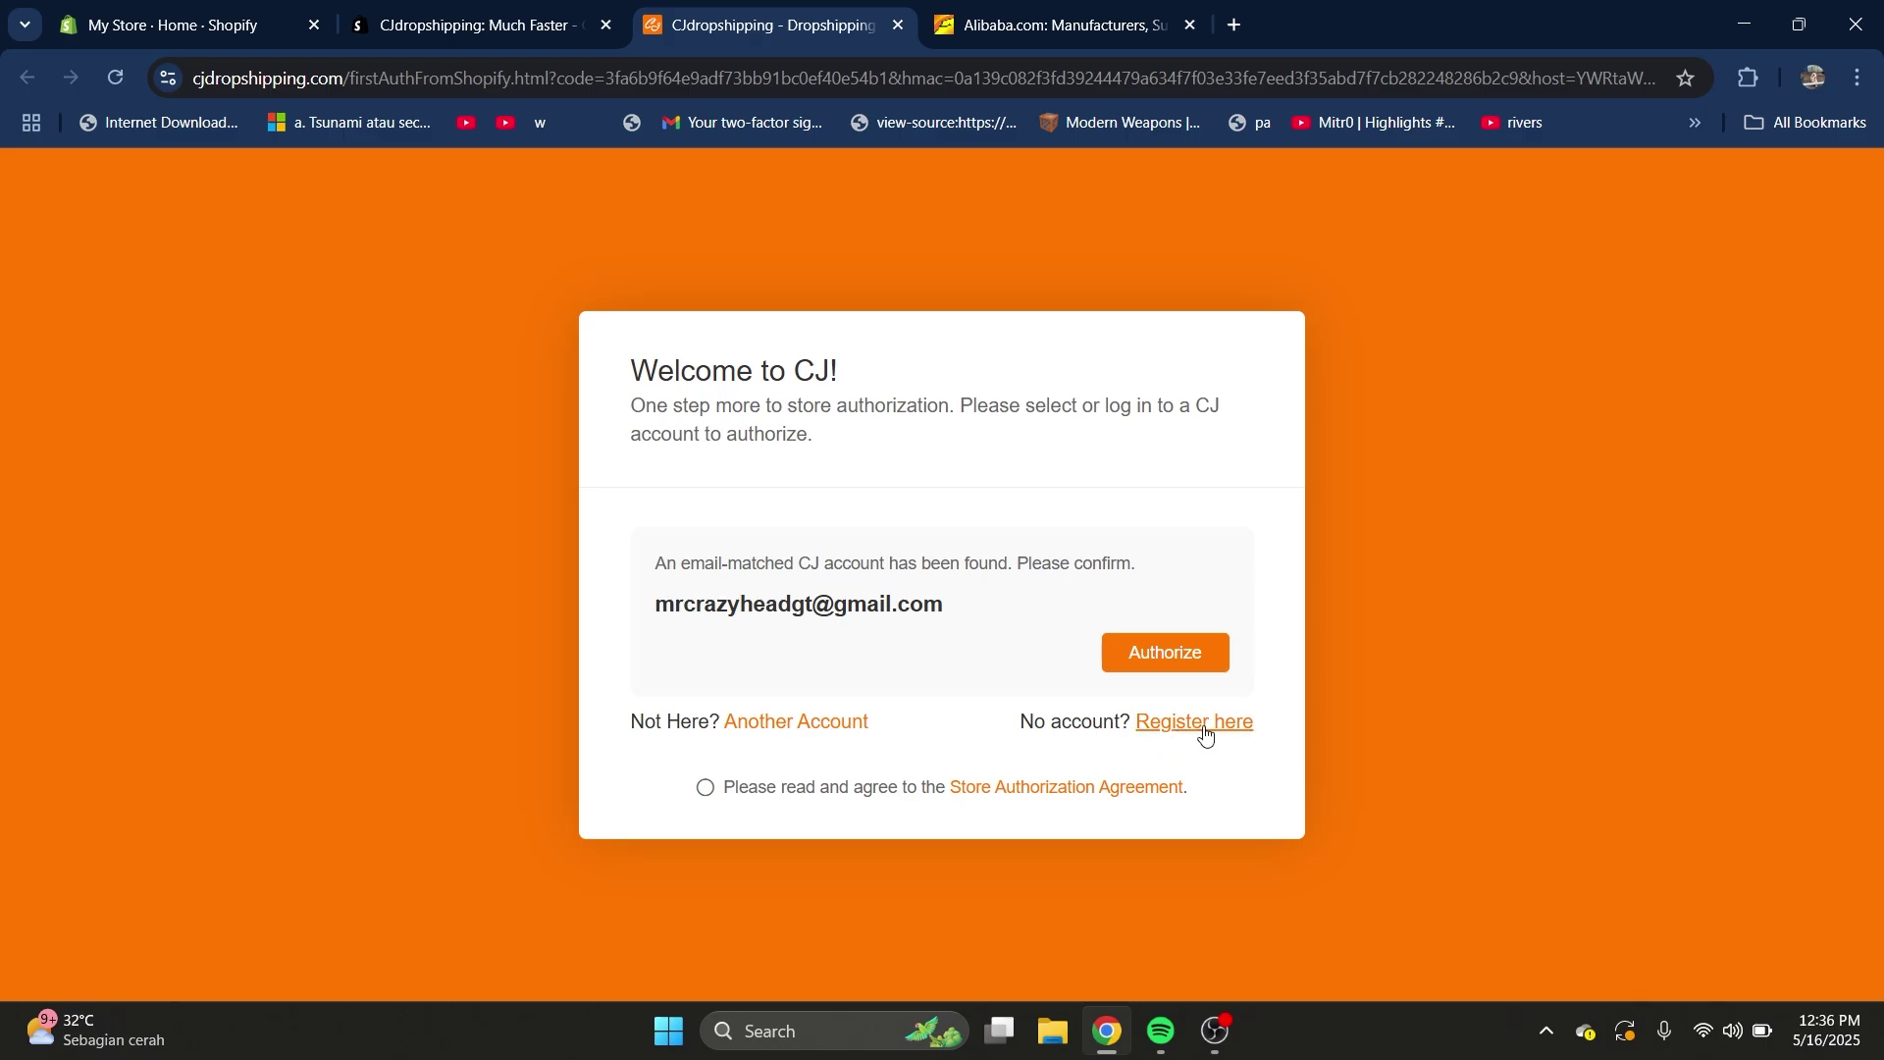
pyautogui.click(1172, 670)
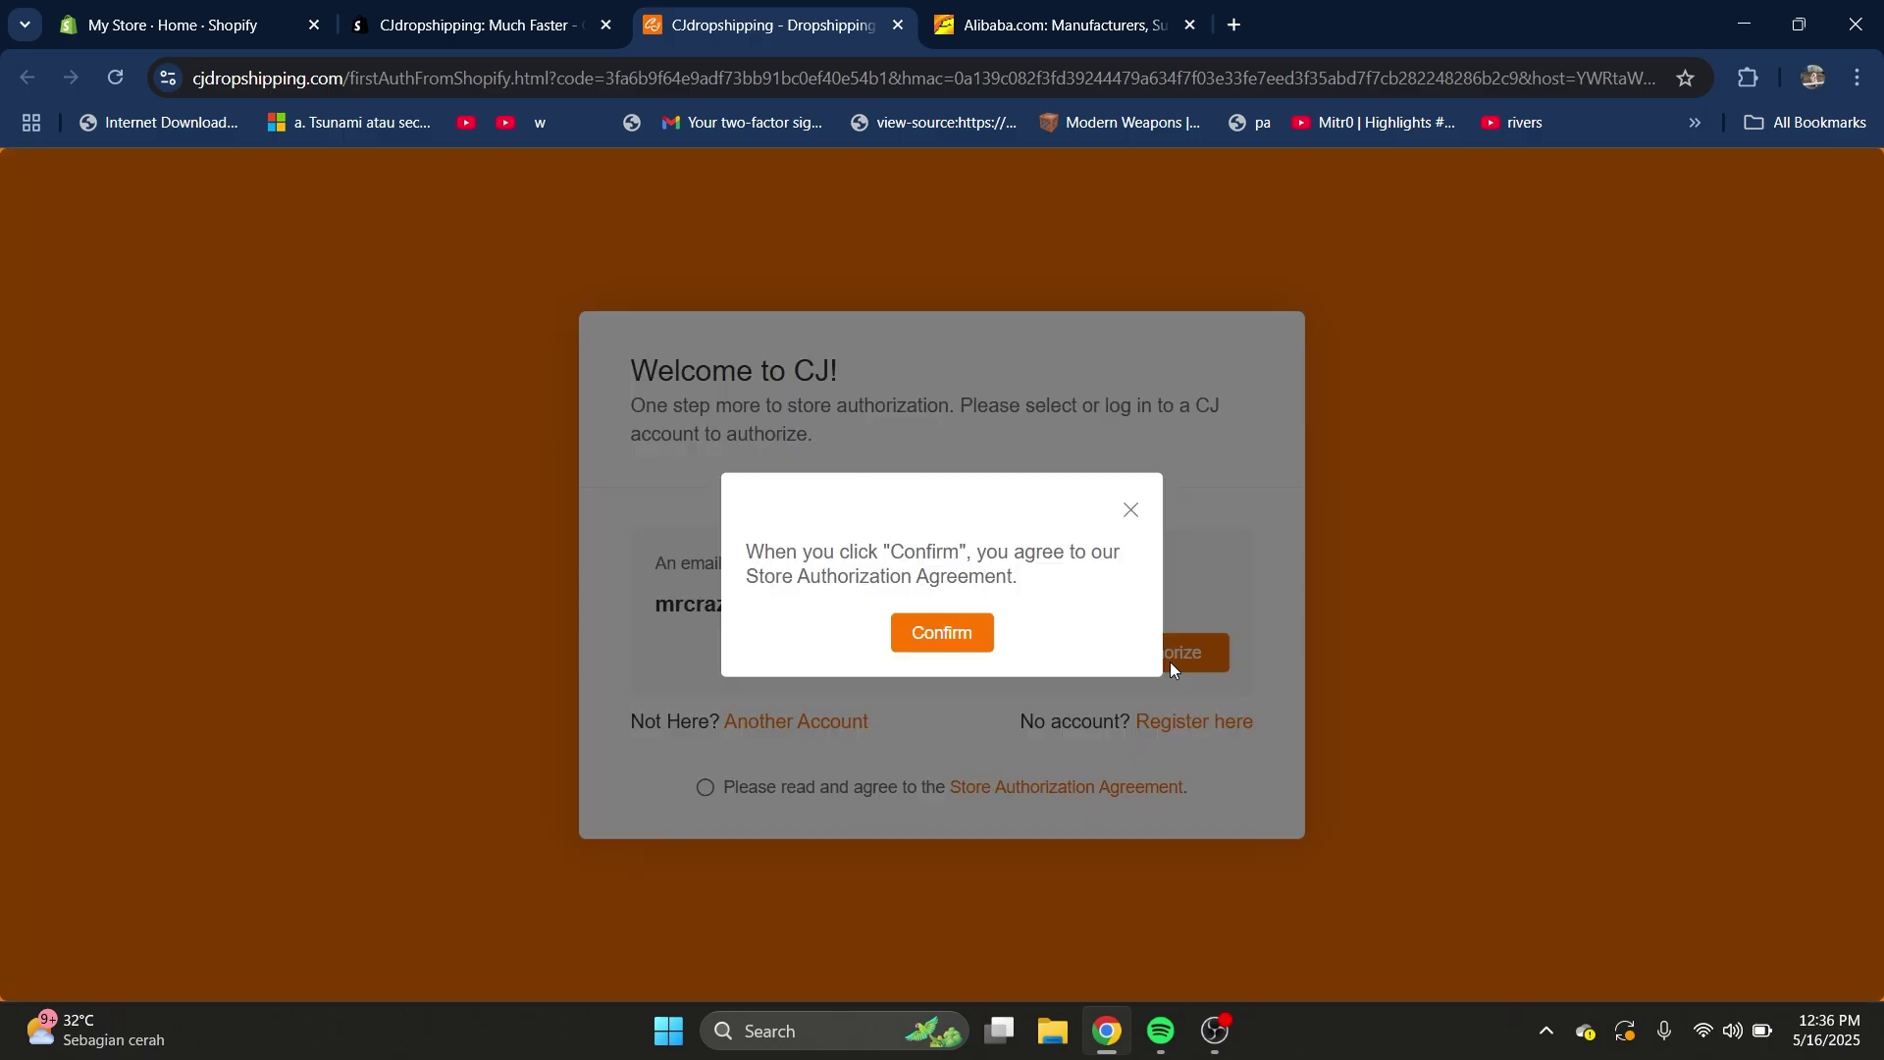
pyautogui.click(961, 644)
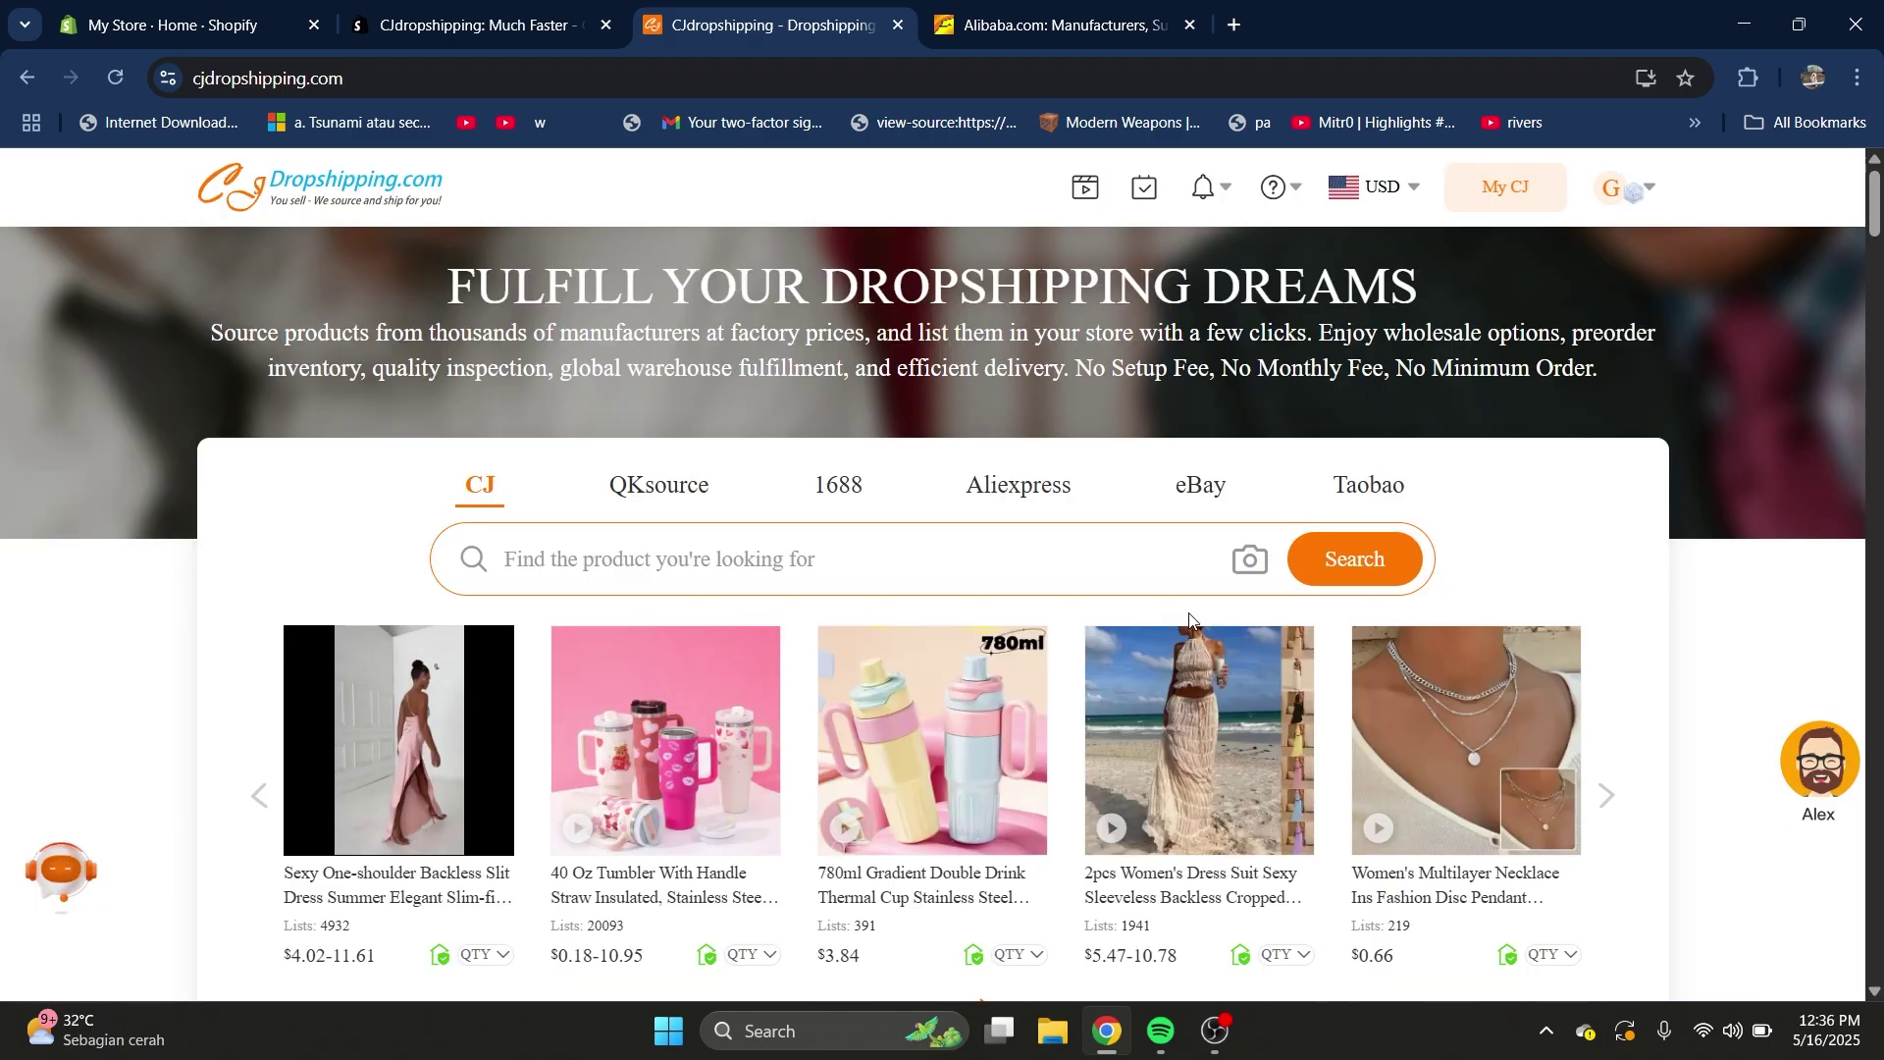
# - Open the Shopify store authorization page in My CJ and start adding a store
pyautogui.click(1510, 196)
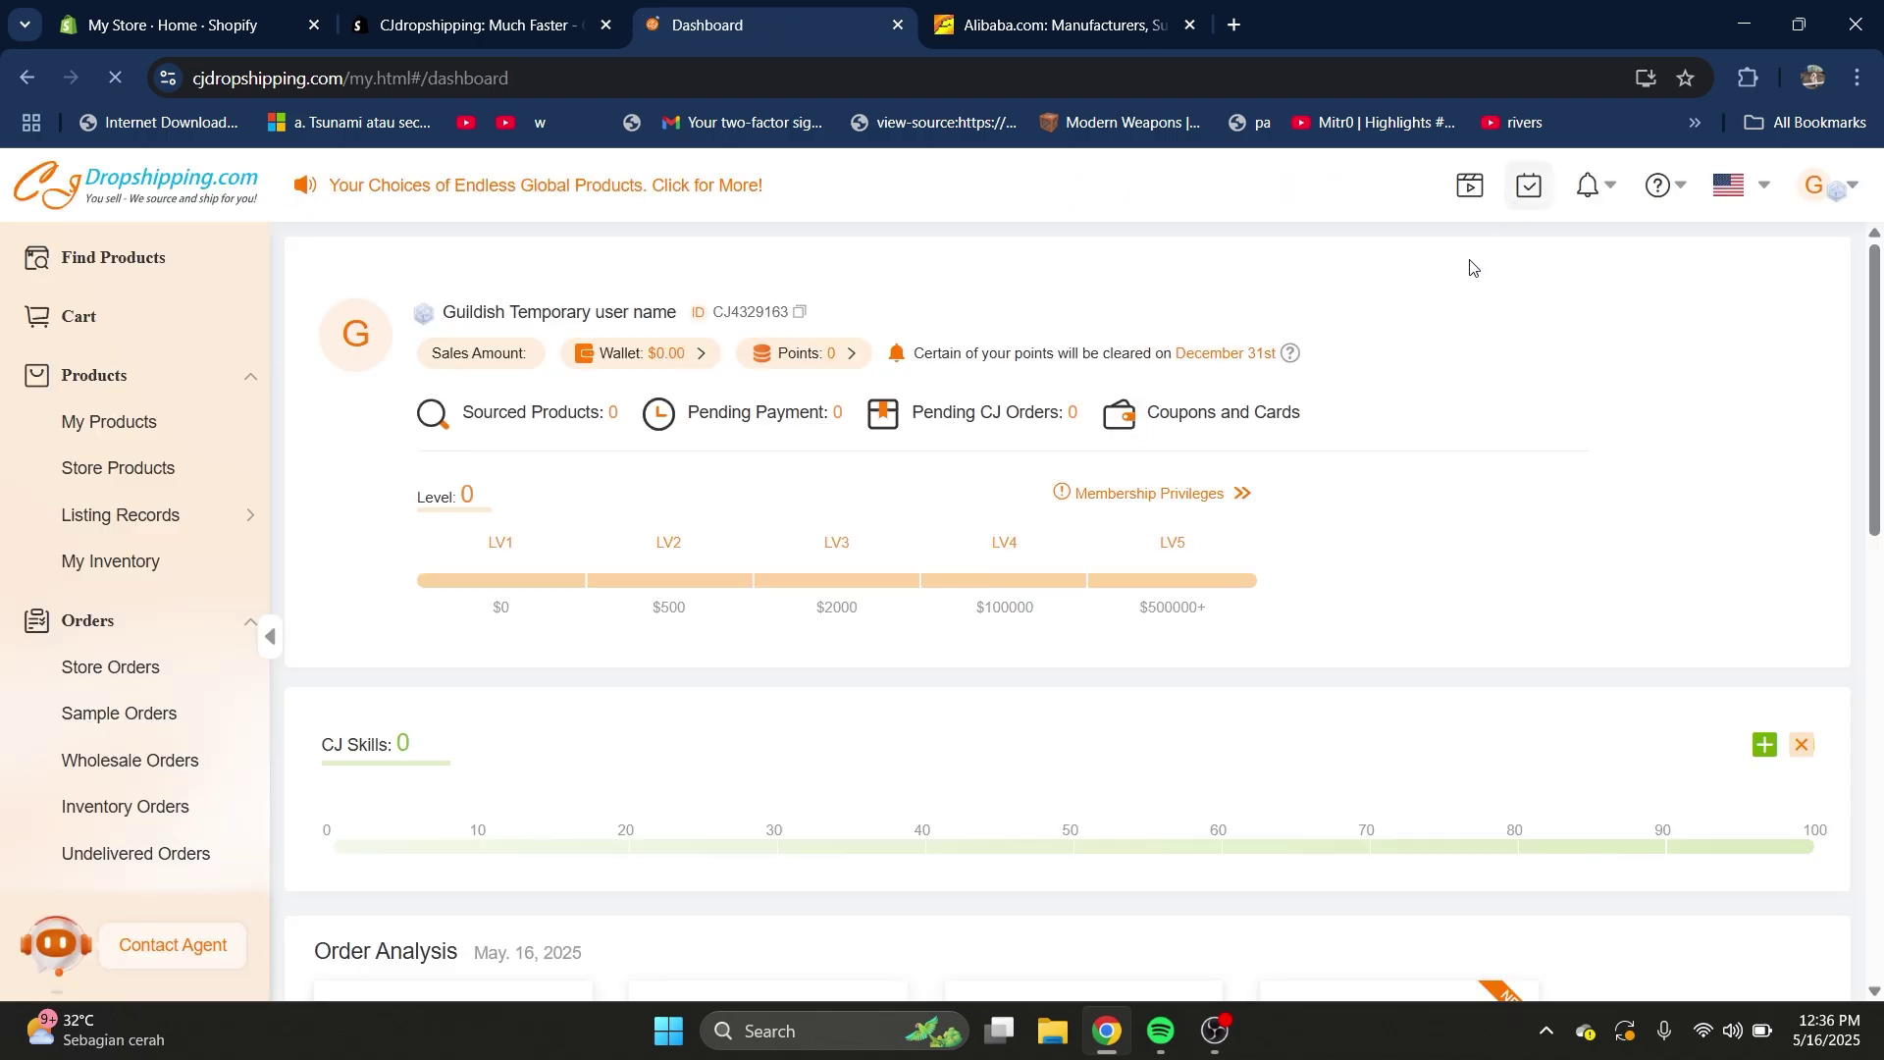
pyautogui.moveTo(1113, 593)
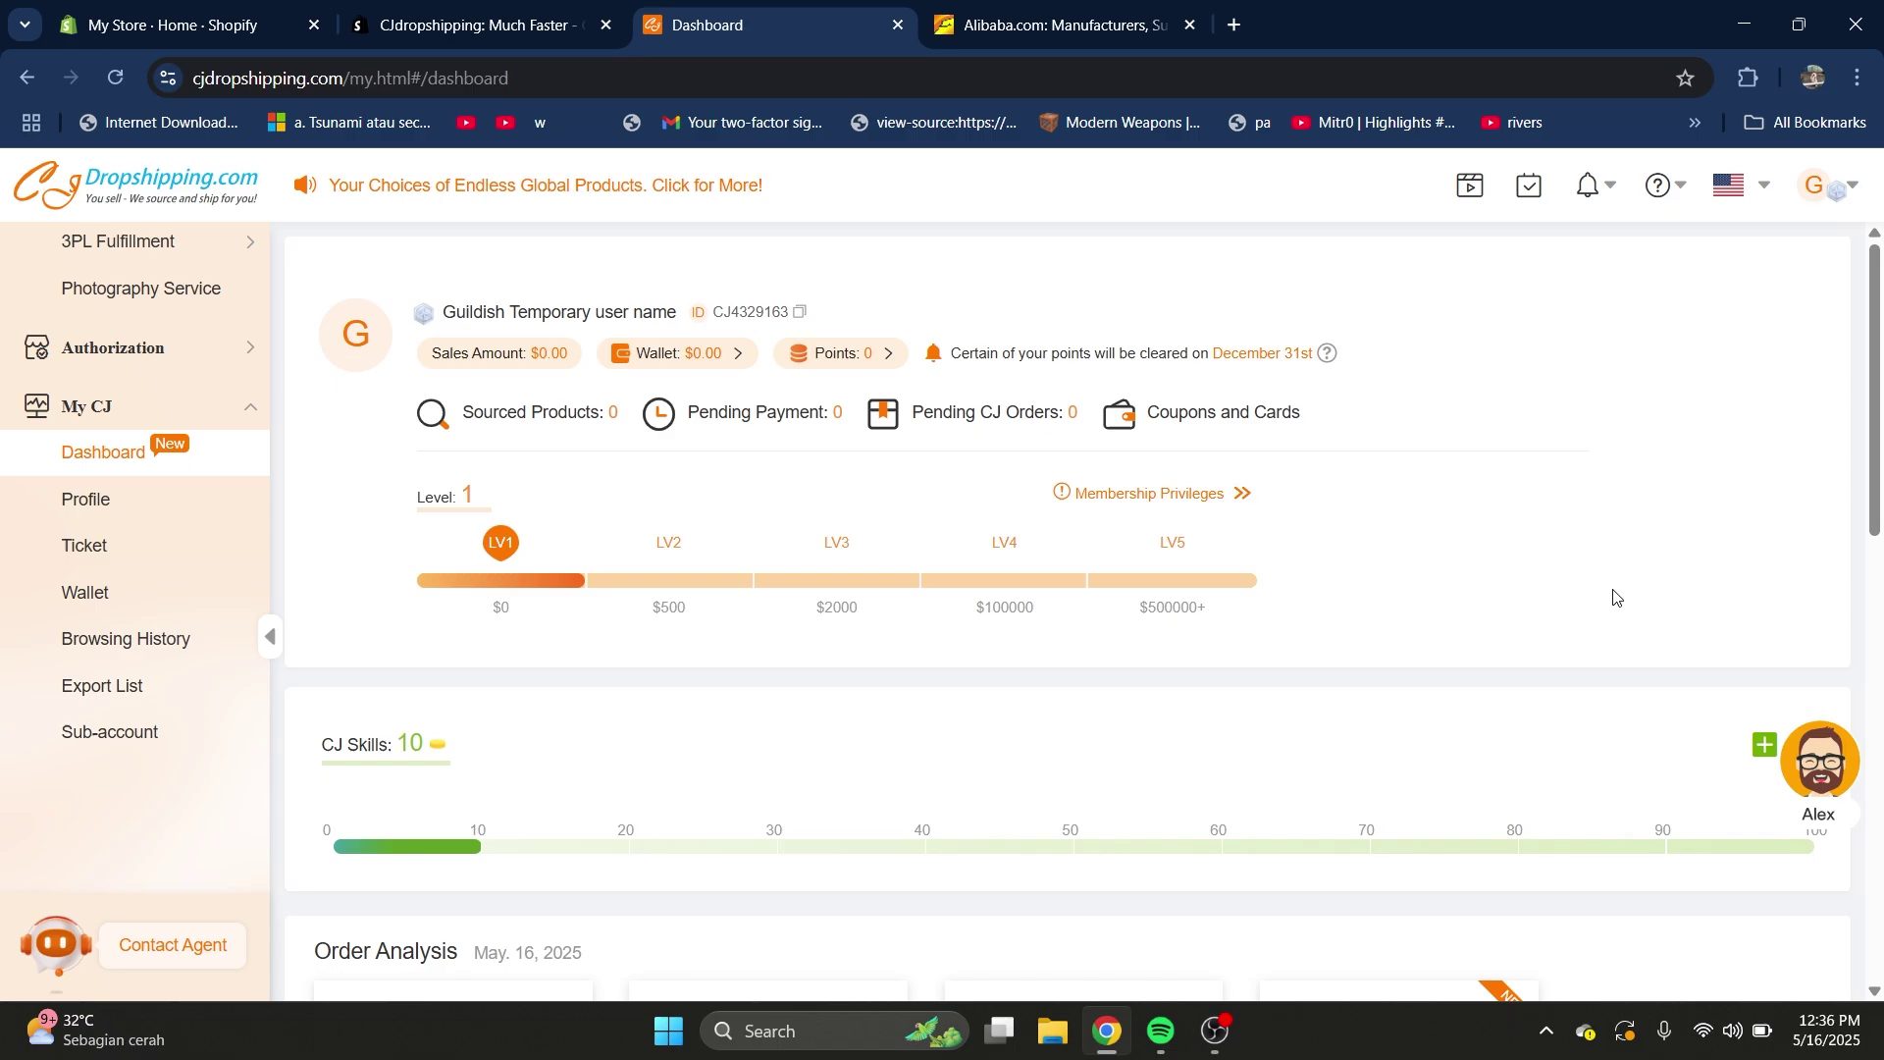
pyautogui.scroll(-3, 1462, 589)
pyautogui.scroll(1, 99, 507)
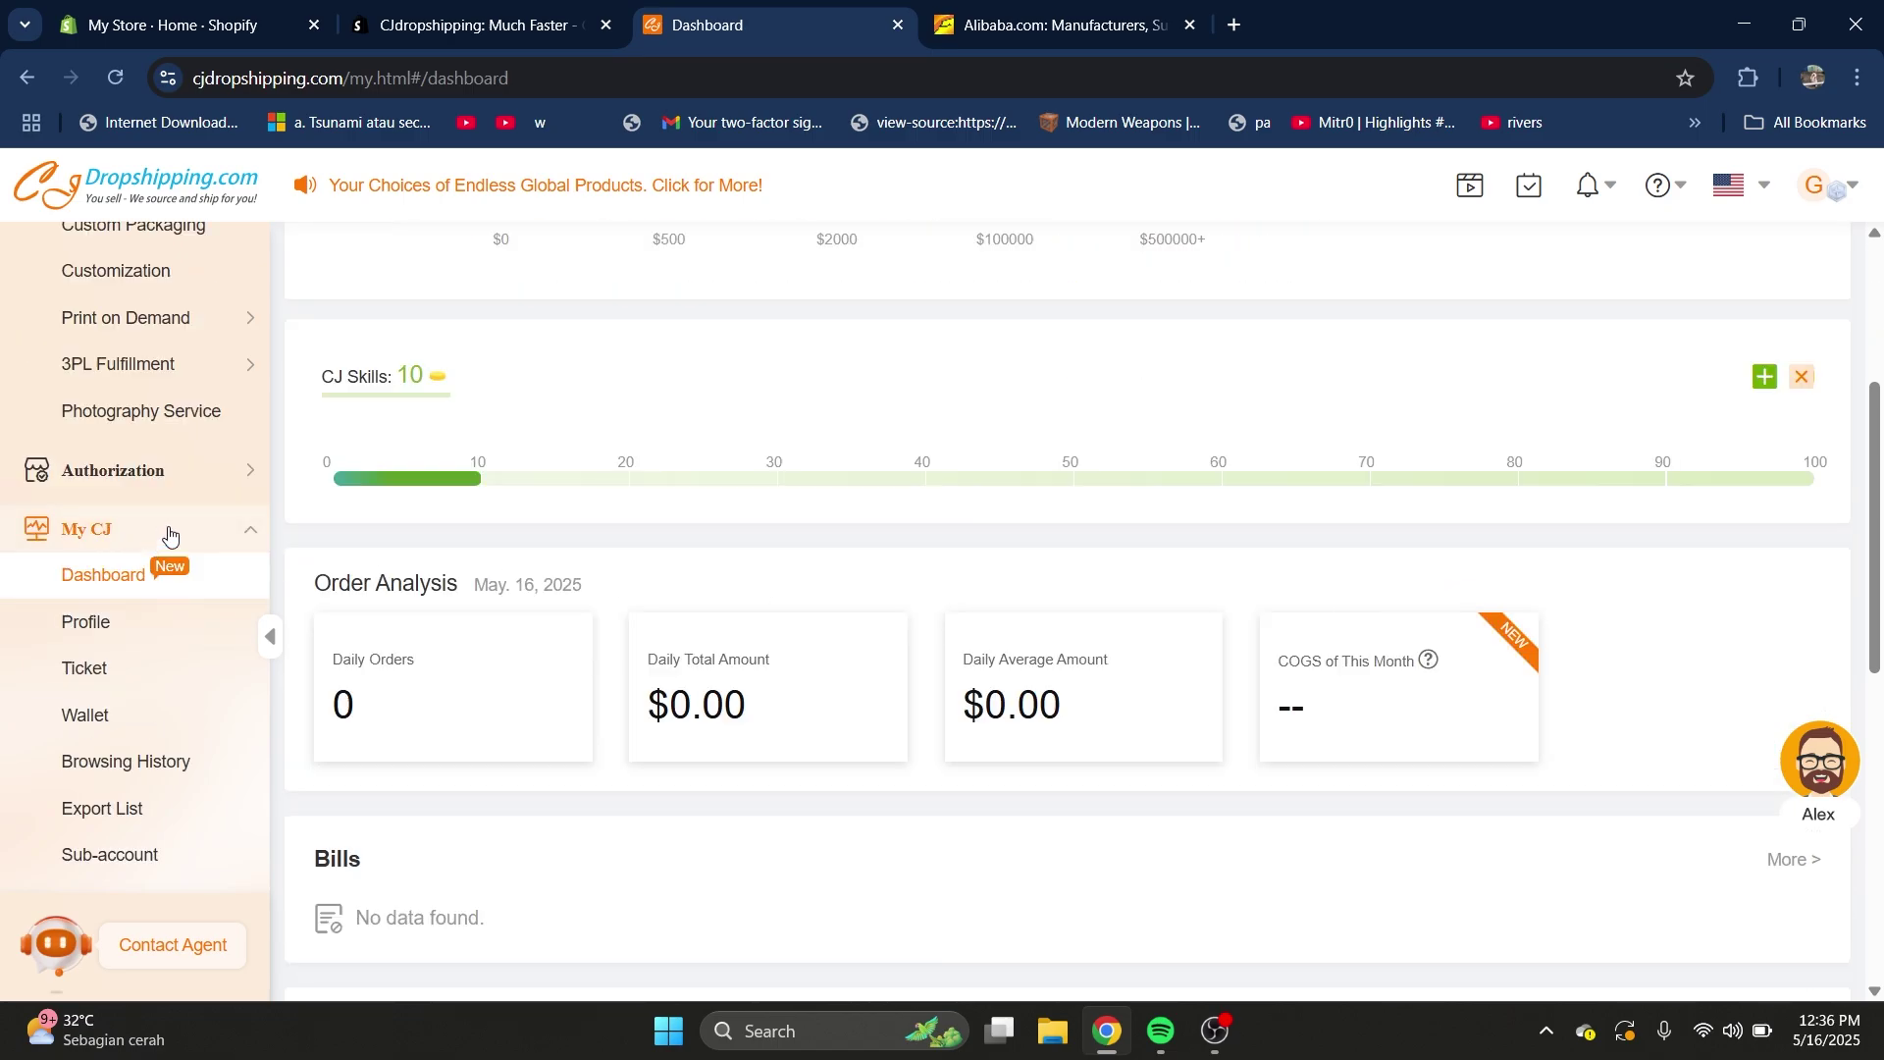
pyautogui.moveTo(172, 488)
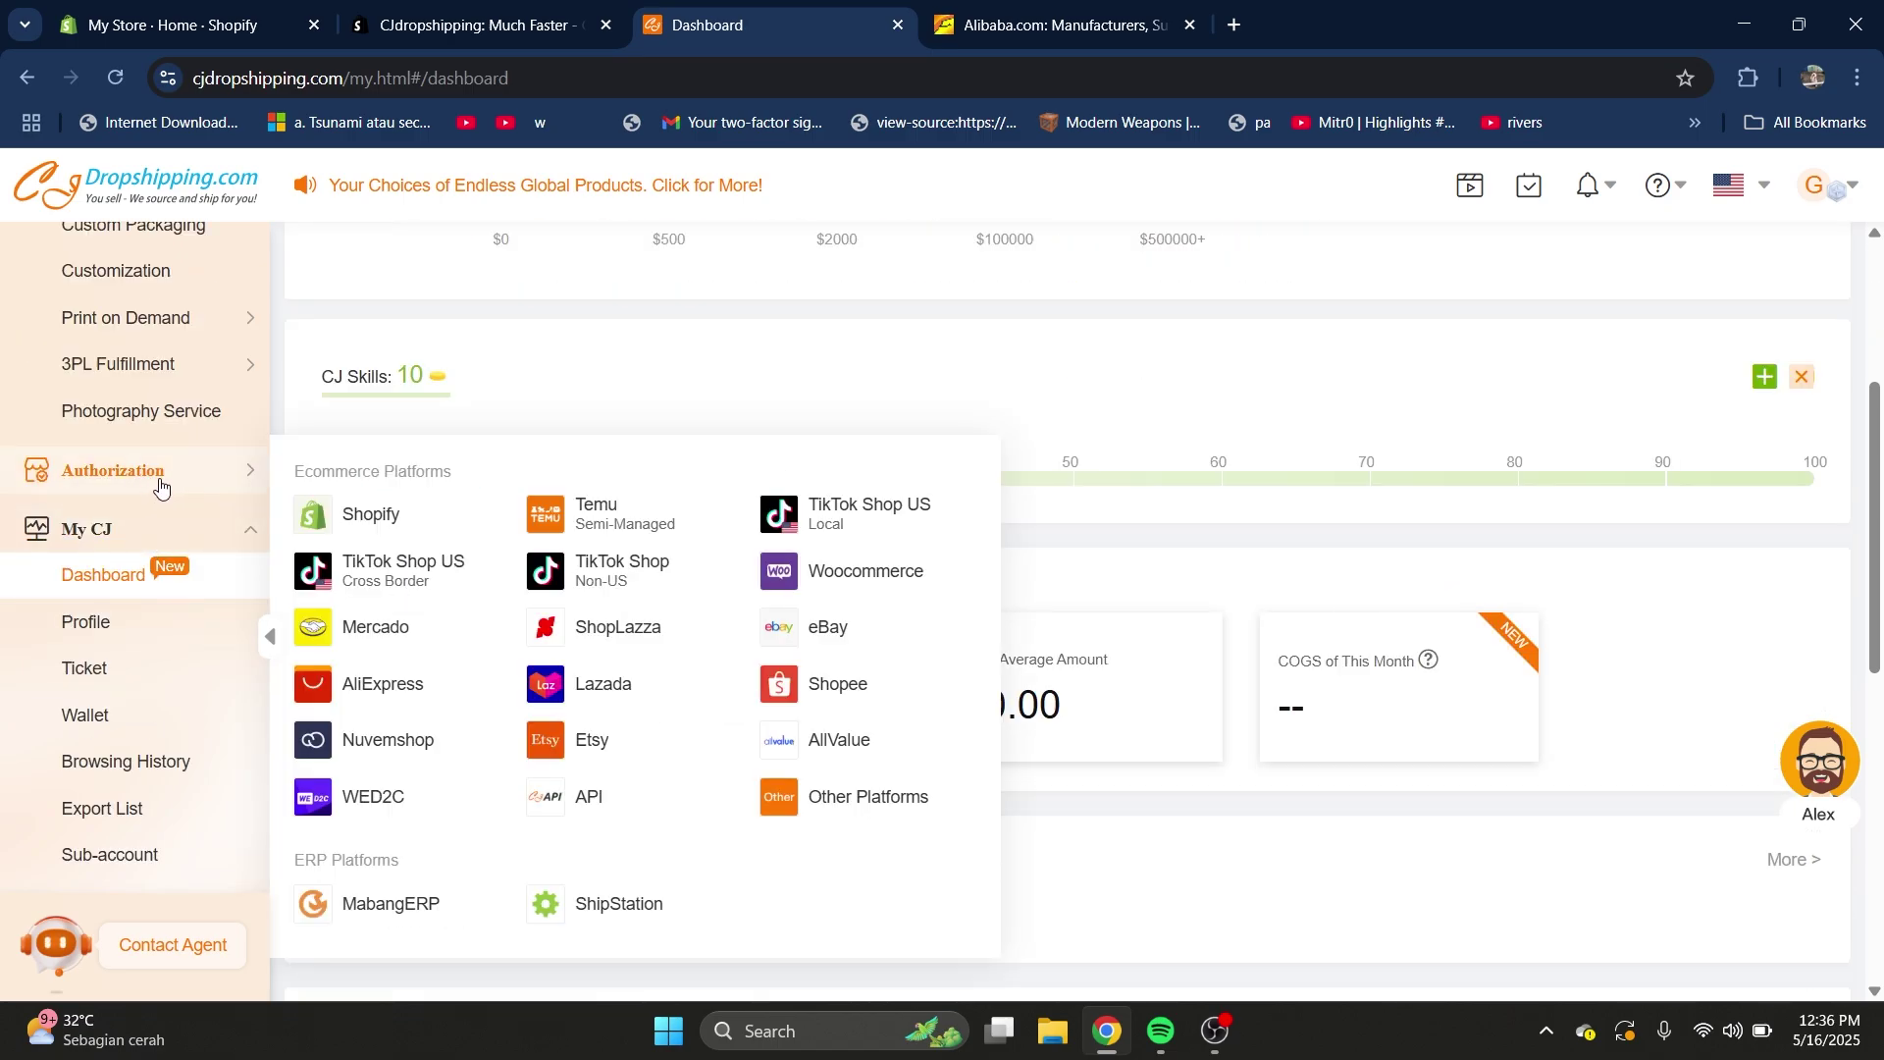
pyautogui.click(376, 524)
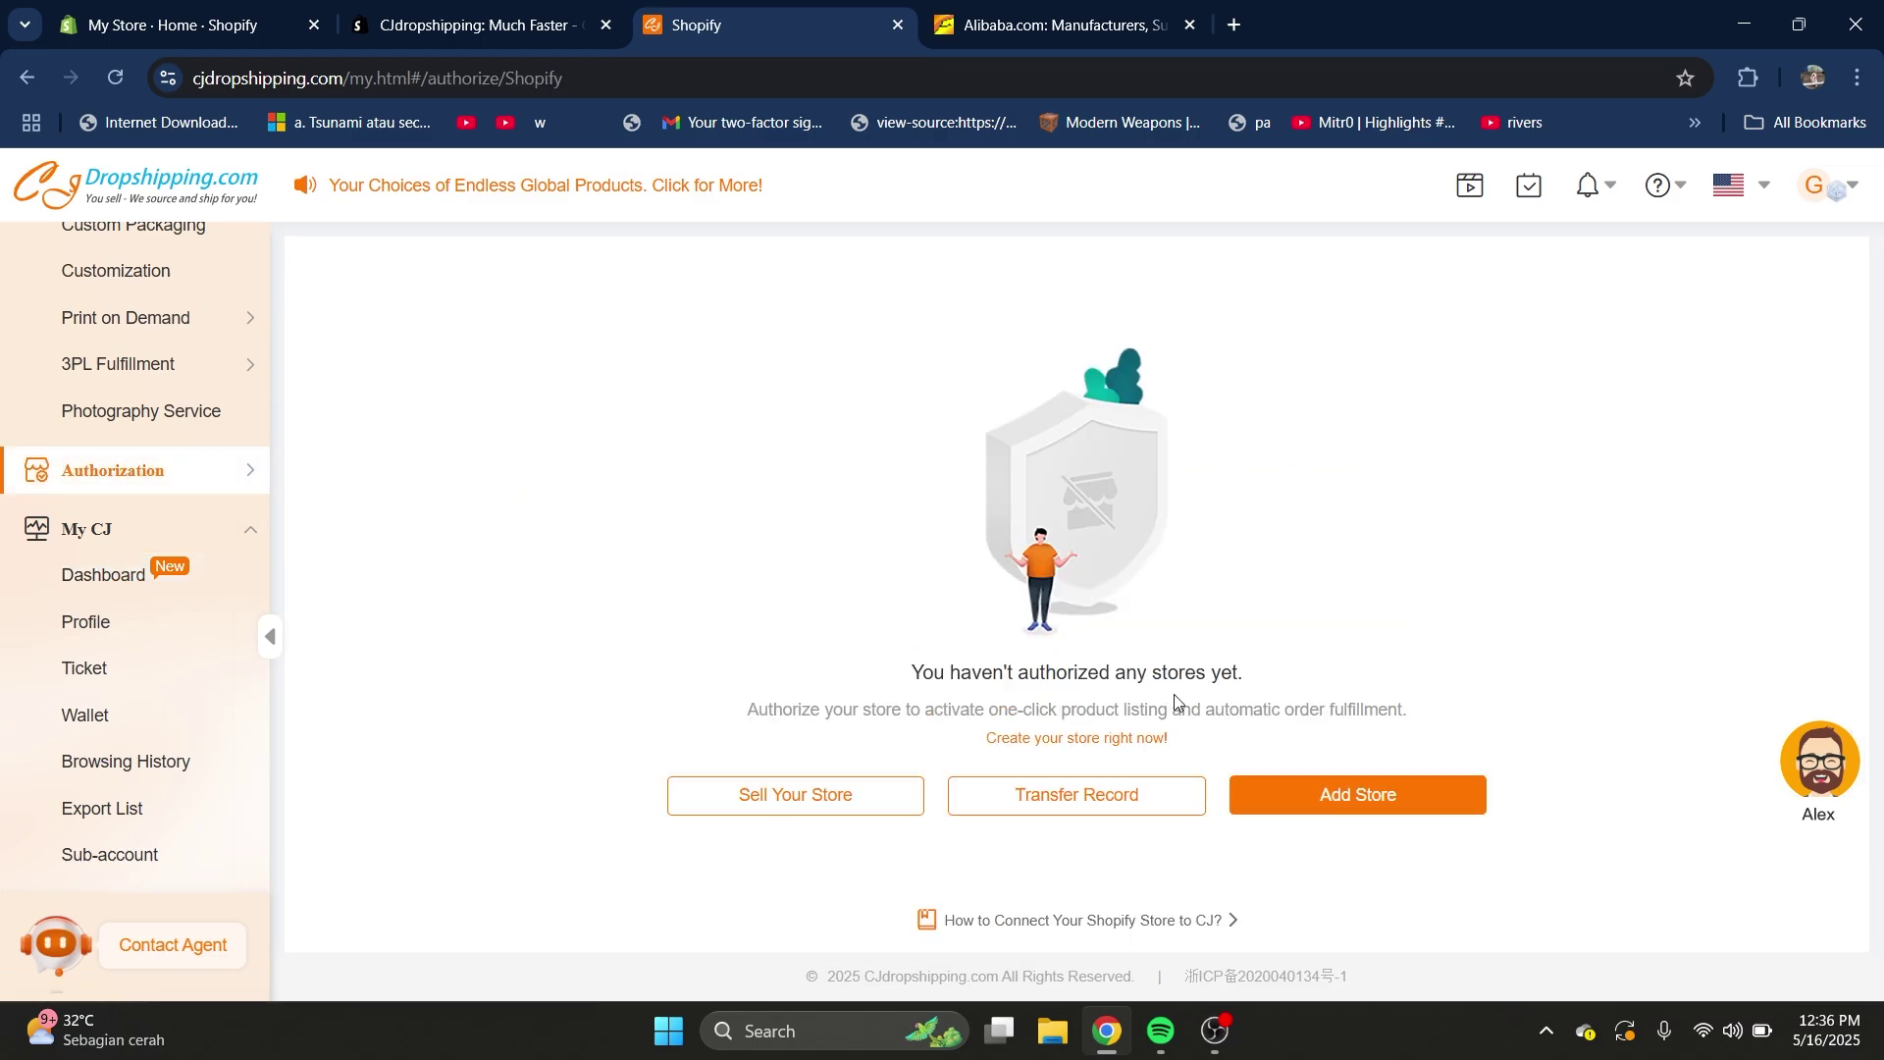
pyautogui.click(1341, 797)
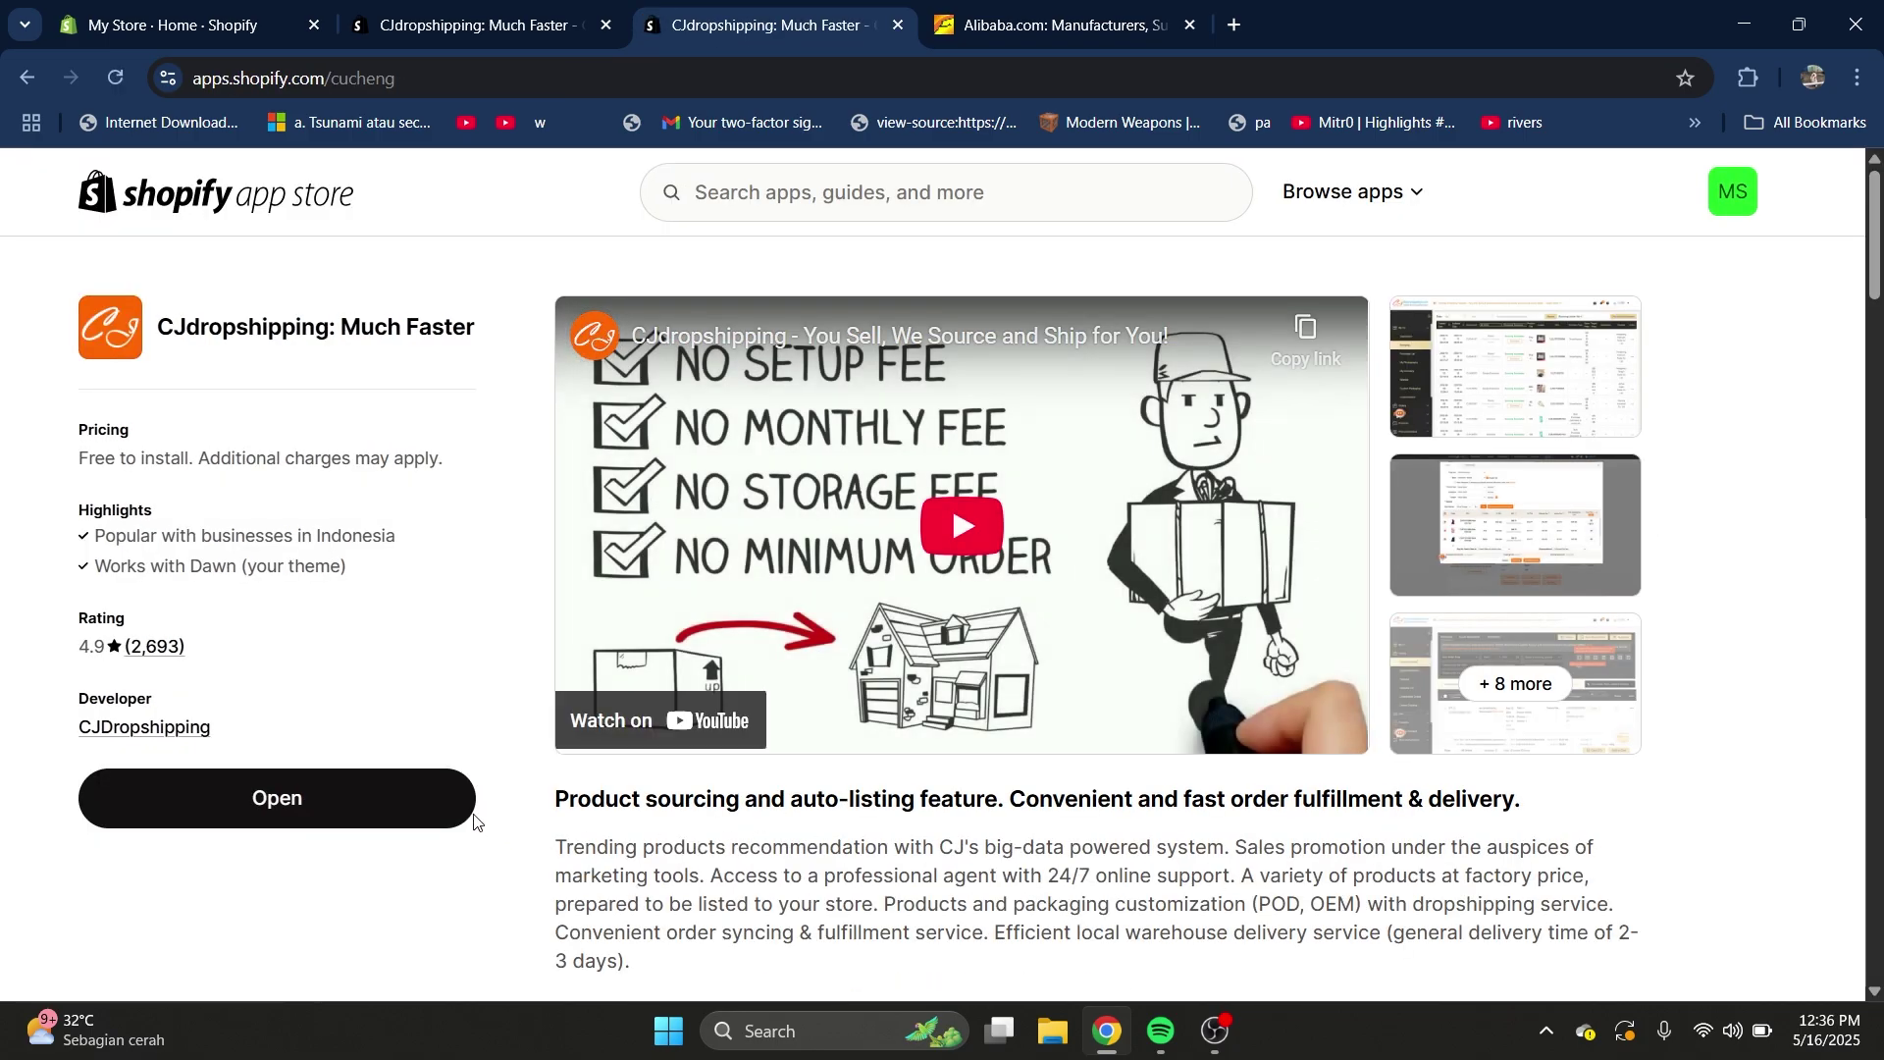
# - Open the CJdropshipping app from its App Store listing and authorize the store with the previously used CJ account, accepting the agreement
pyautogui.click(295, 800)
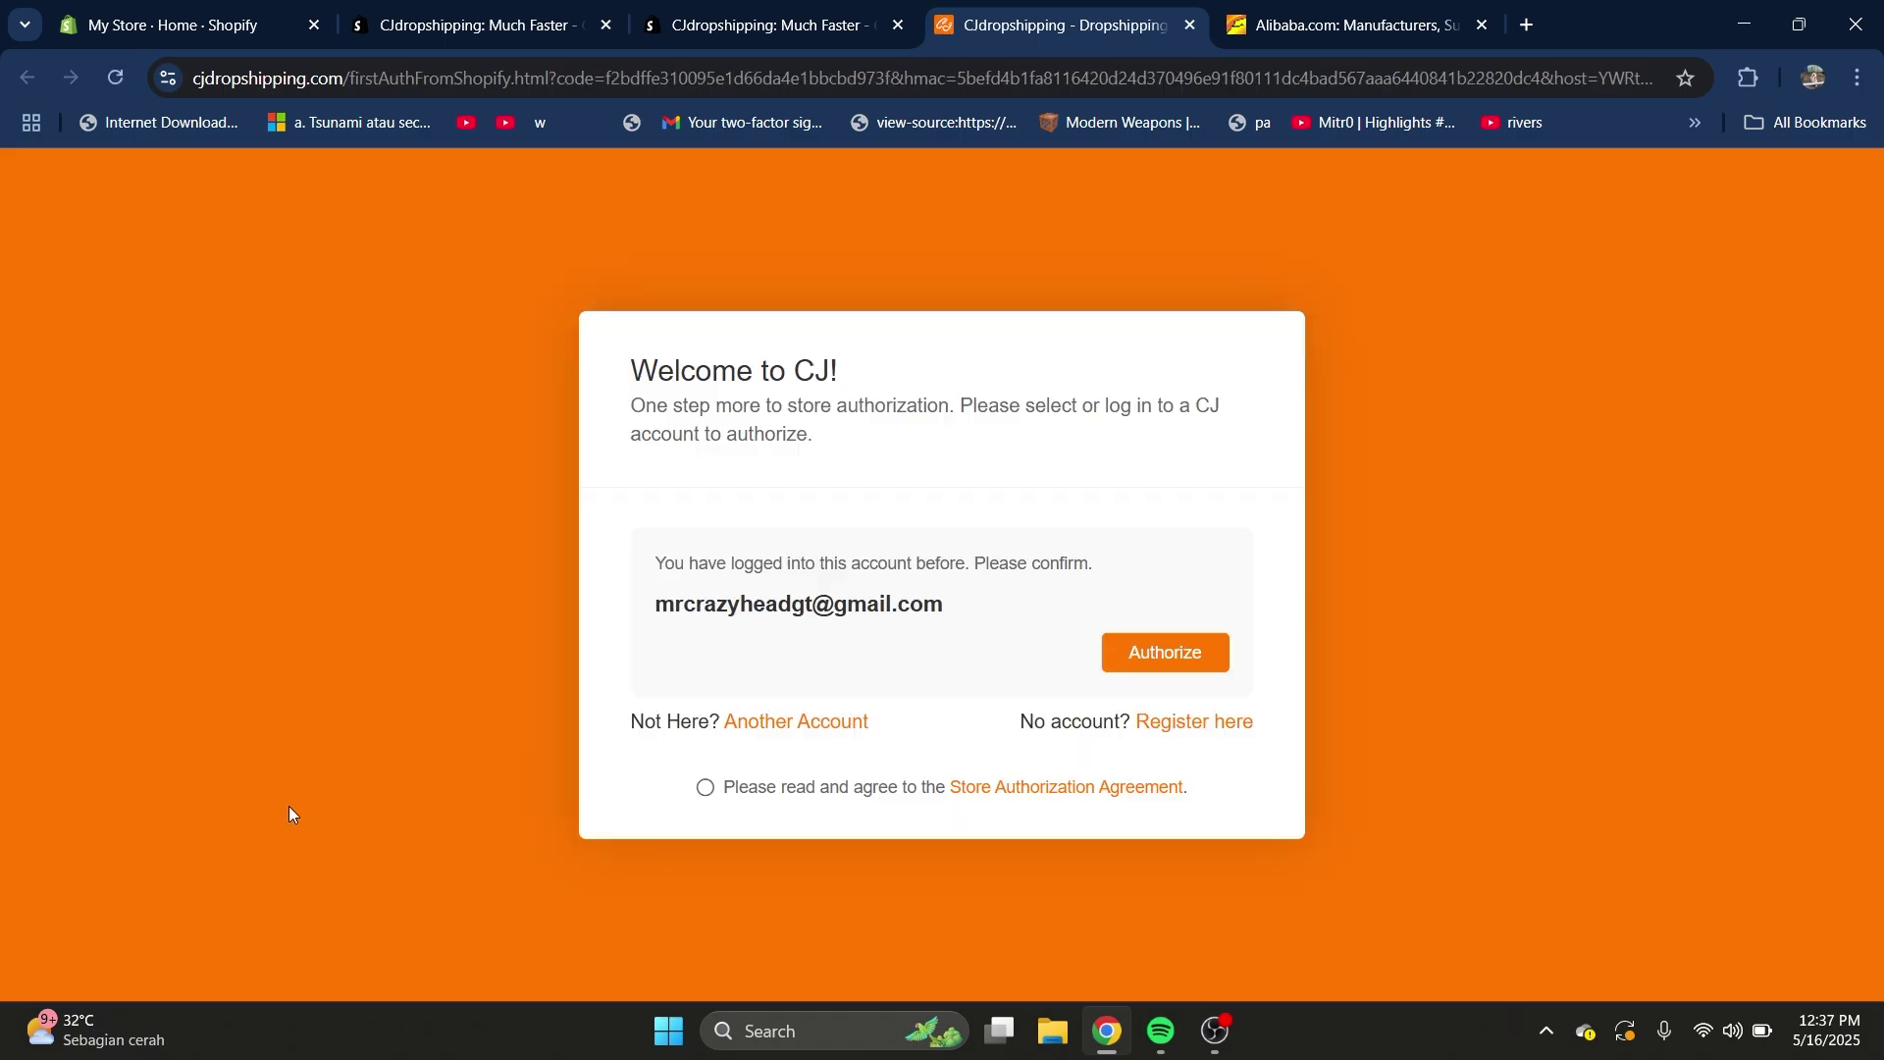
pyautogui.click(1171, 655)
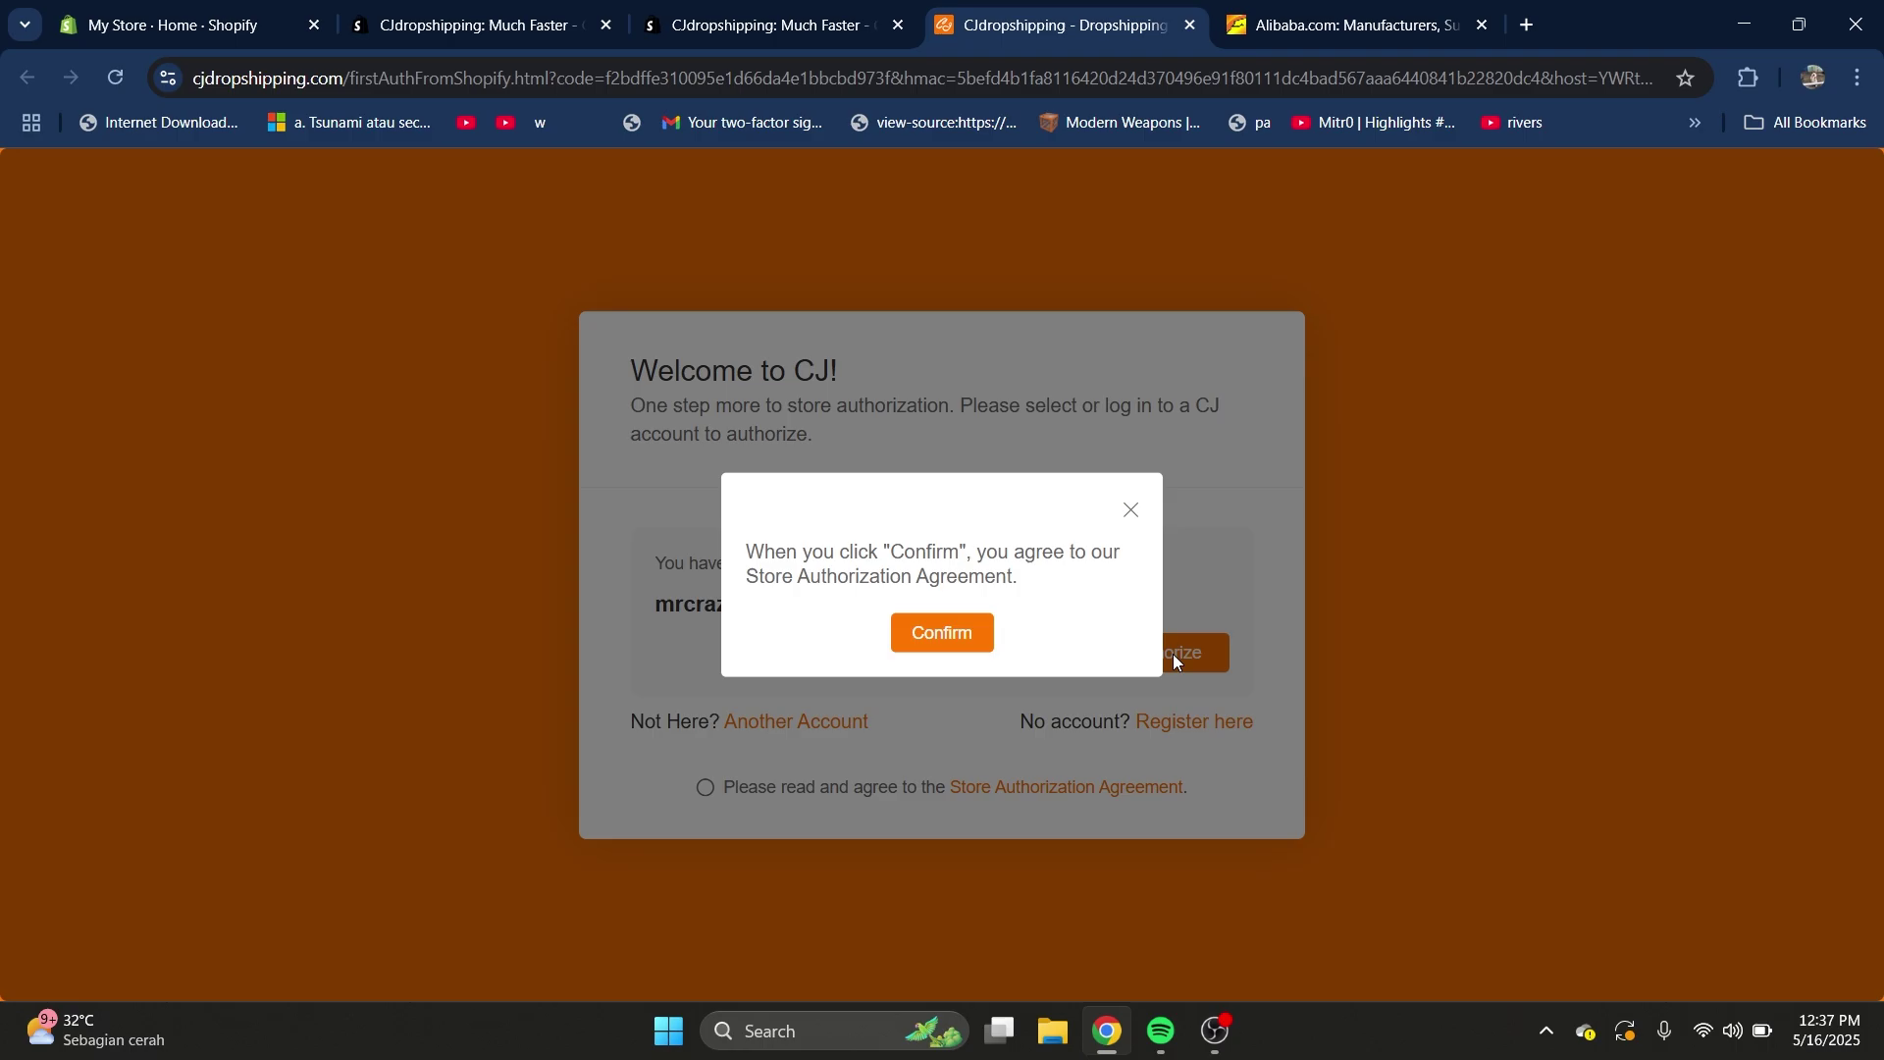
pyautogui.click(944, 636)
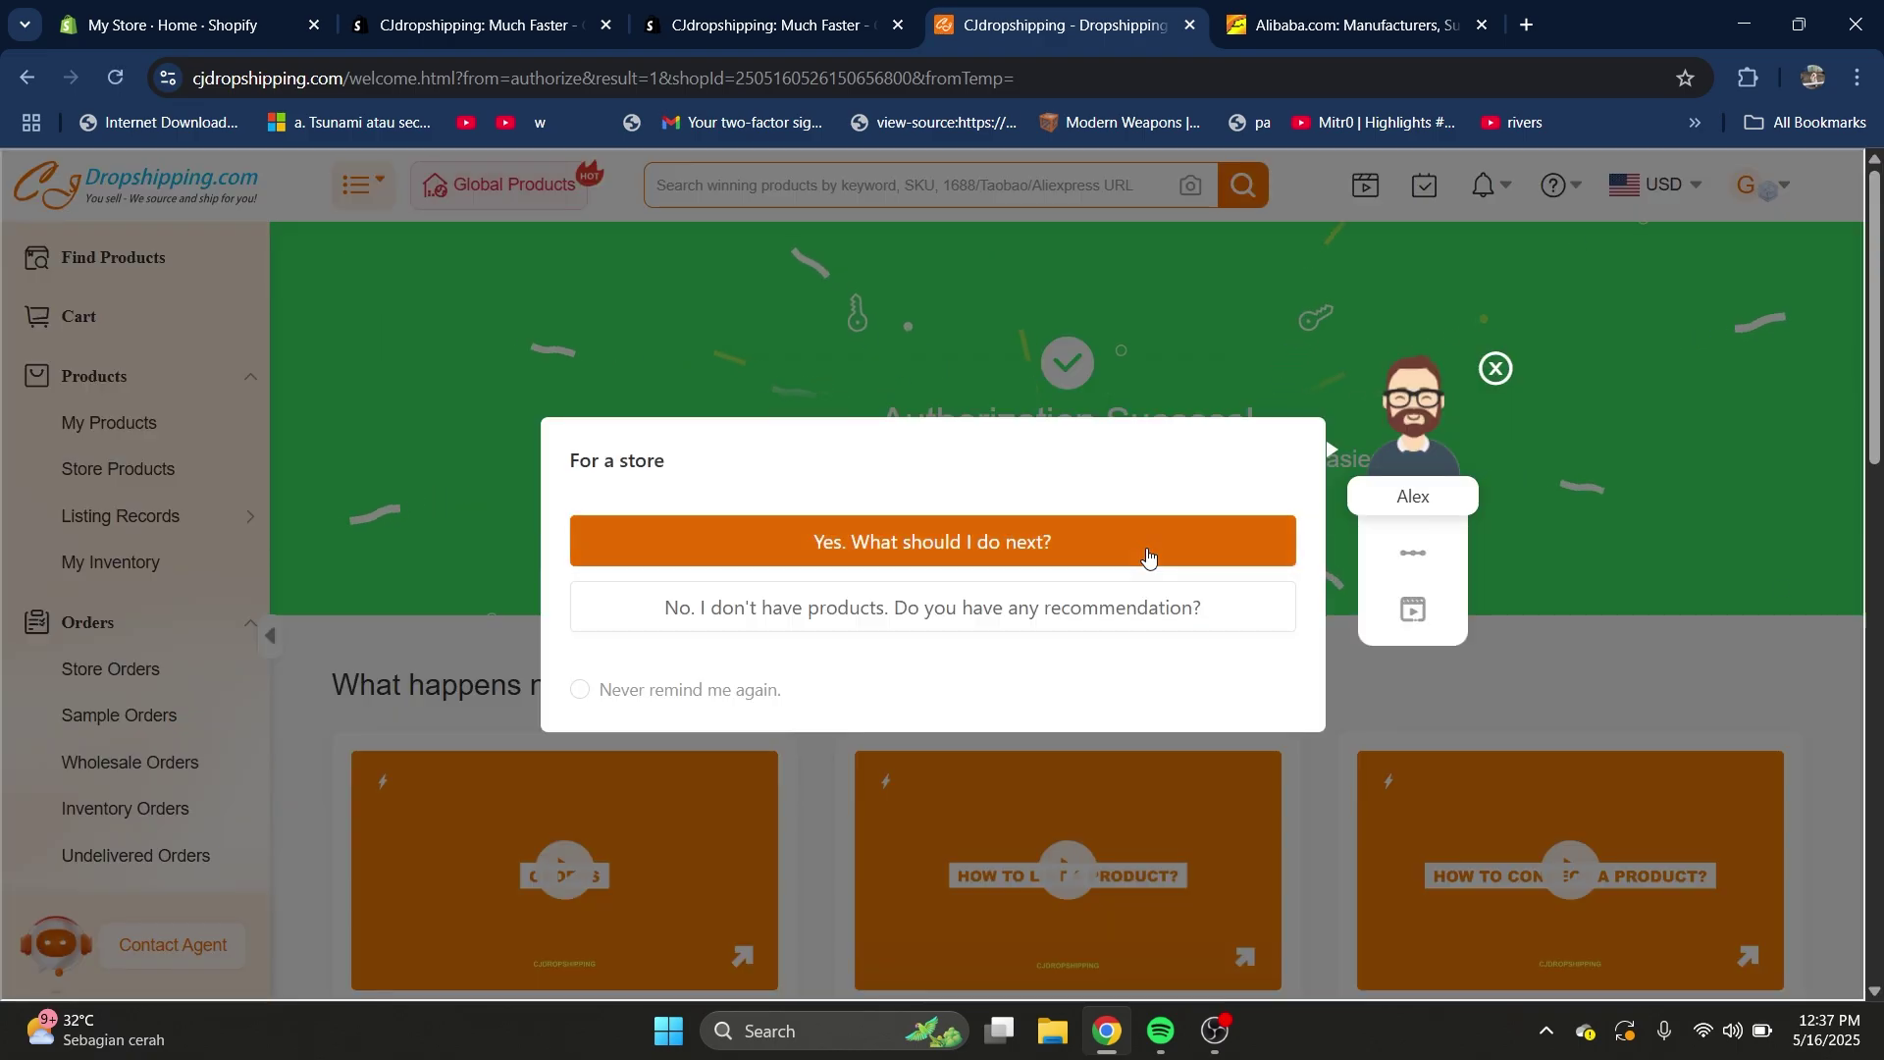
# - Request product recommendations and add the 40 Oz Tumbler With Handle from Trending Products to My Products
pyautogui.click(1119, 584)
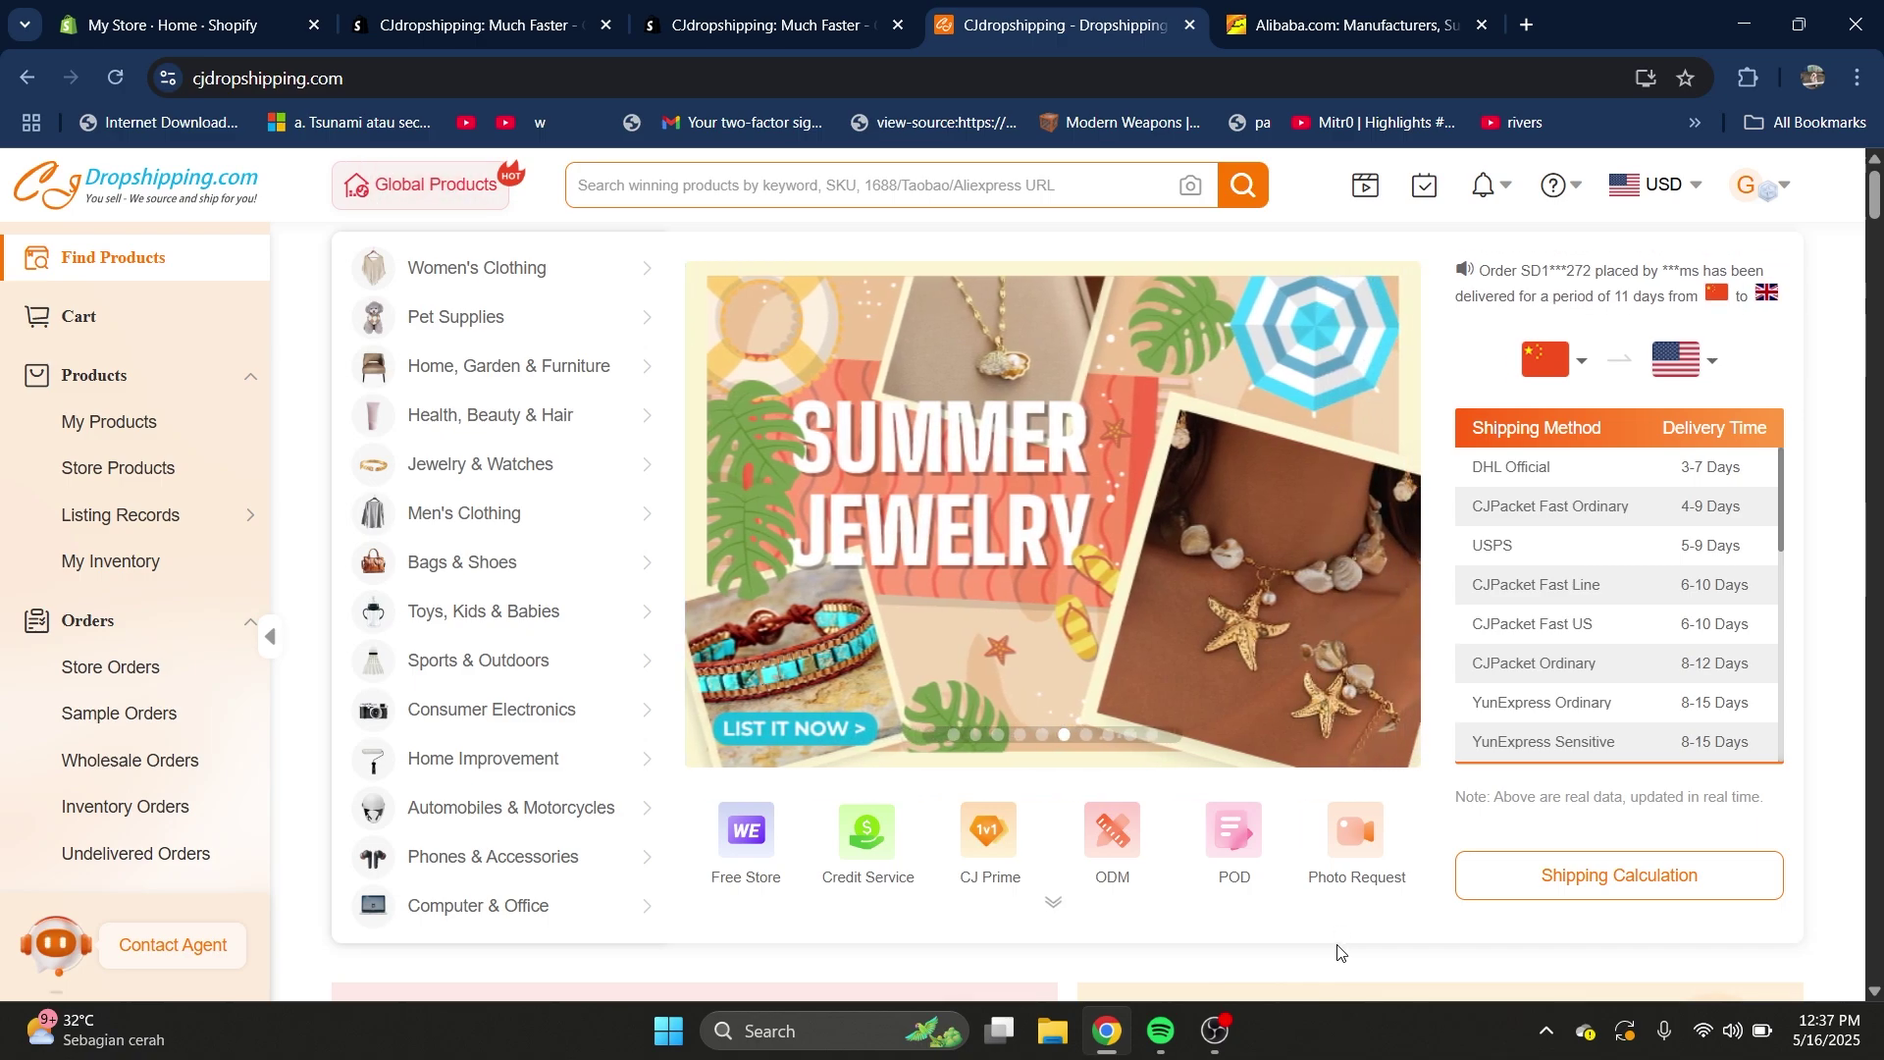
pyautogui.scroll(-6, 1358, 891)
pyautogui.scroll(-9, 1346, 741)
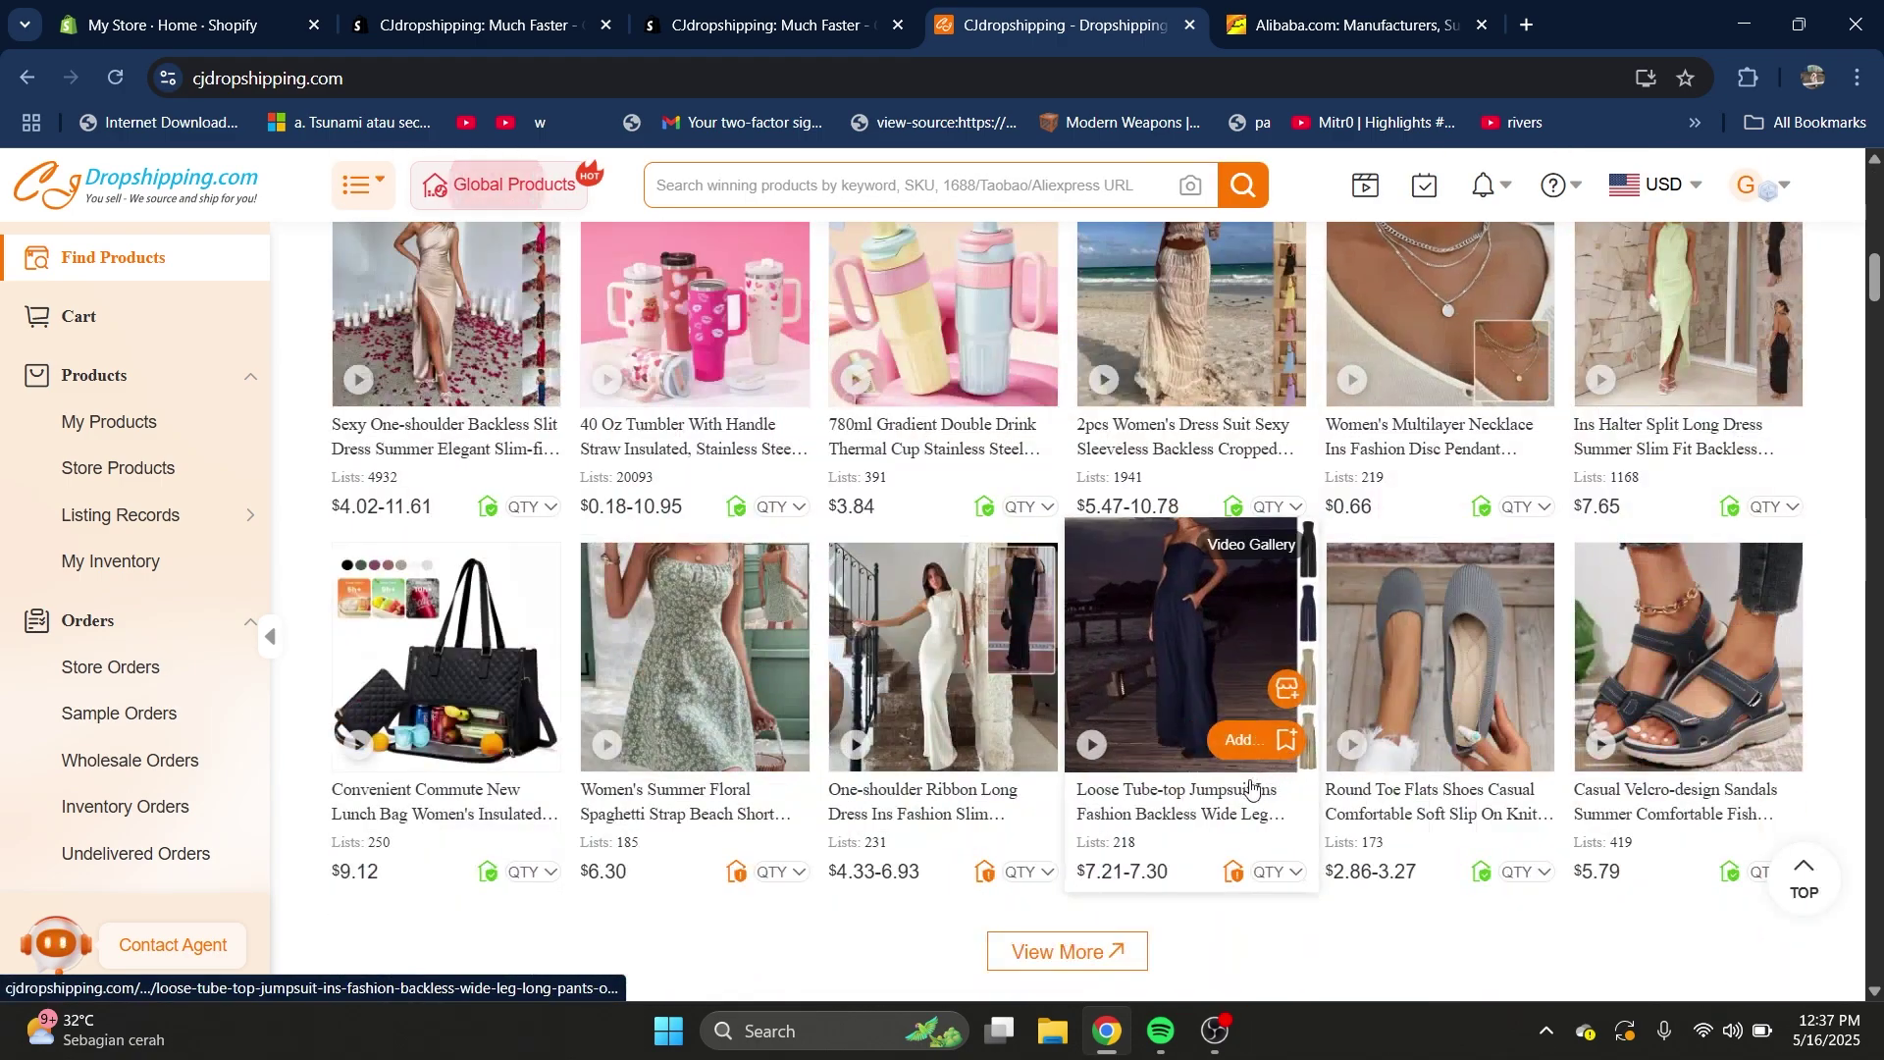
pyautogui.scroll(2, 1254, 787)
pyautogui.moveTo(688, 560)
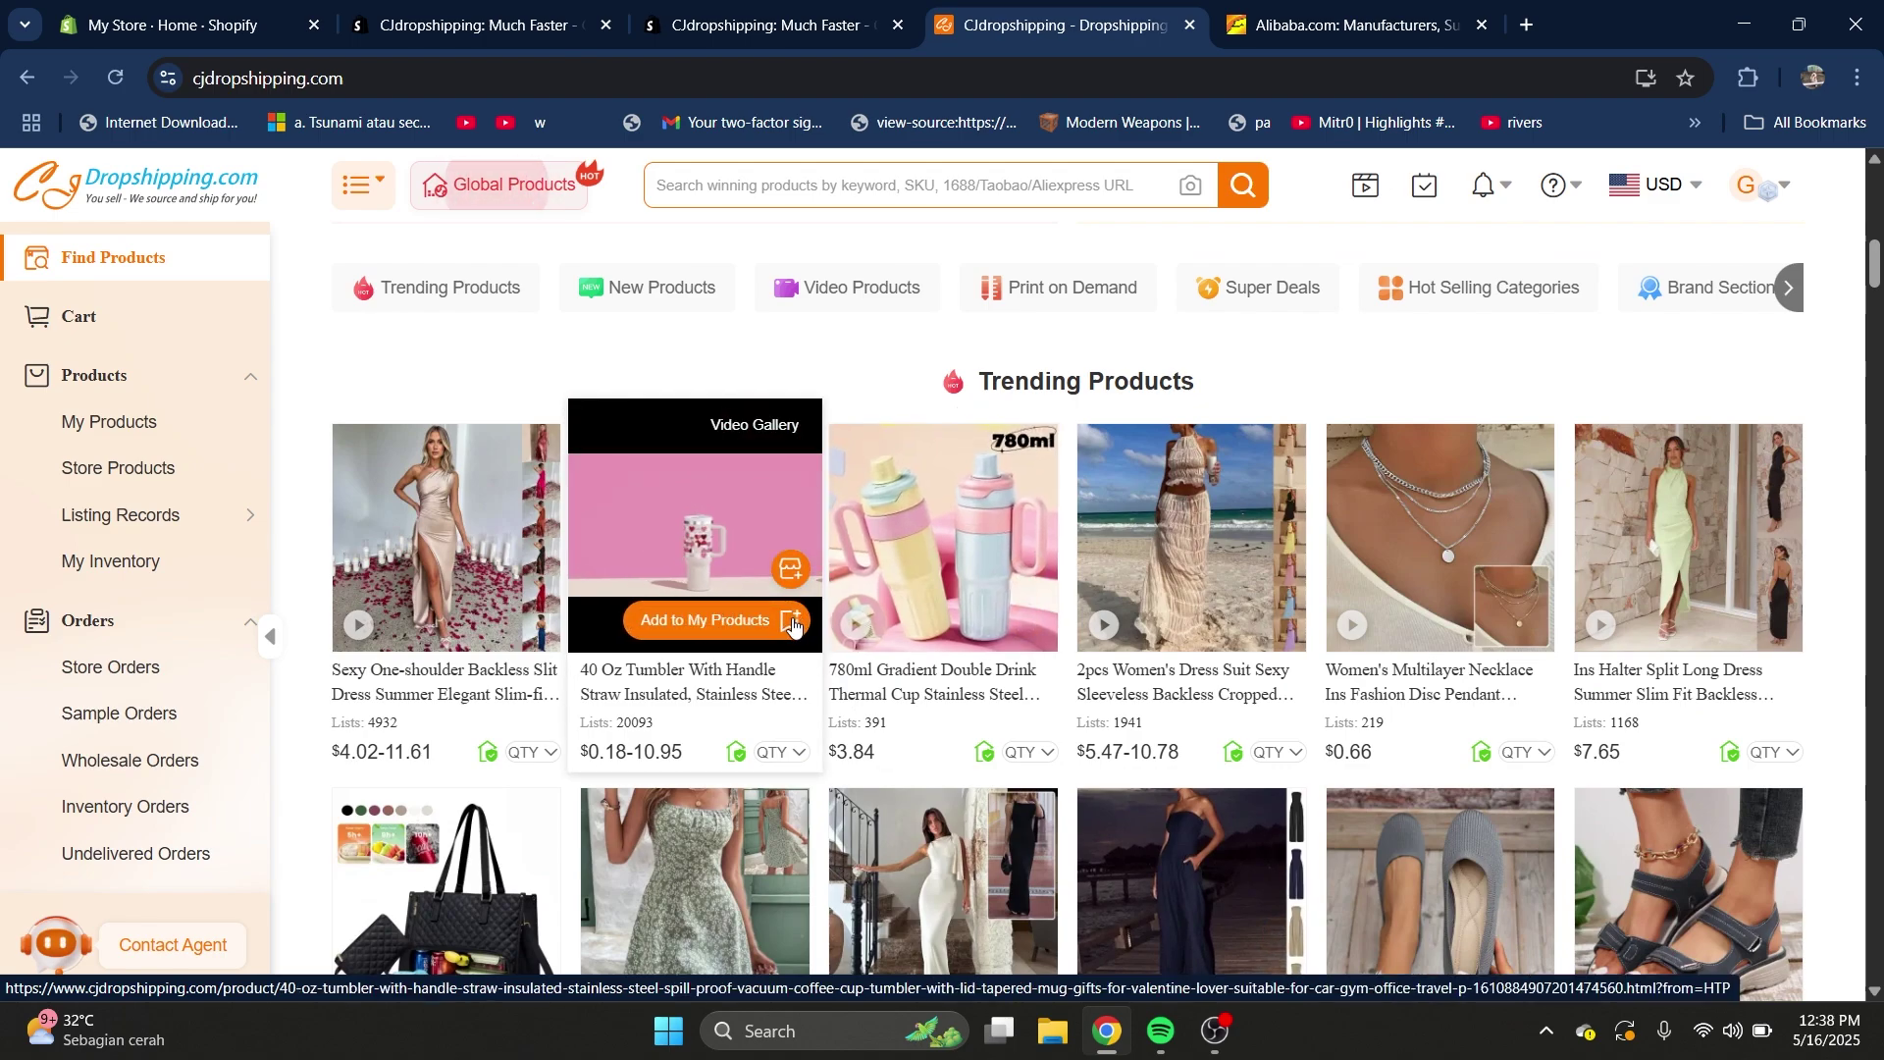
pyautogui.click(793, 622)
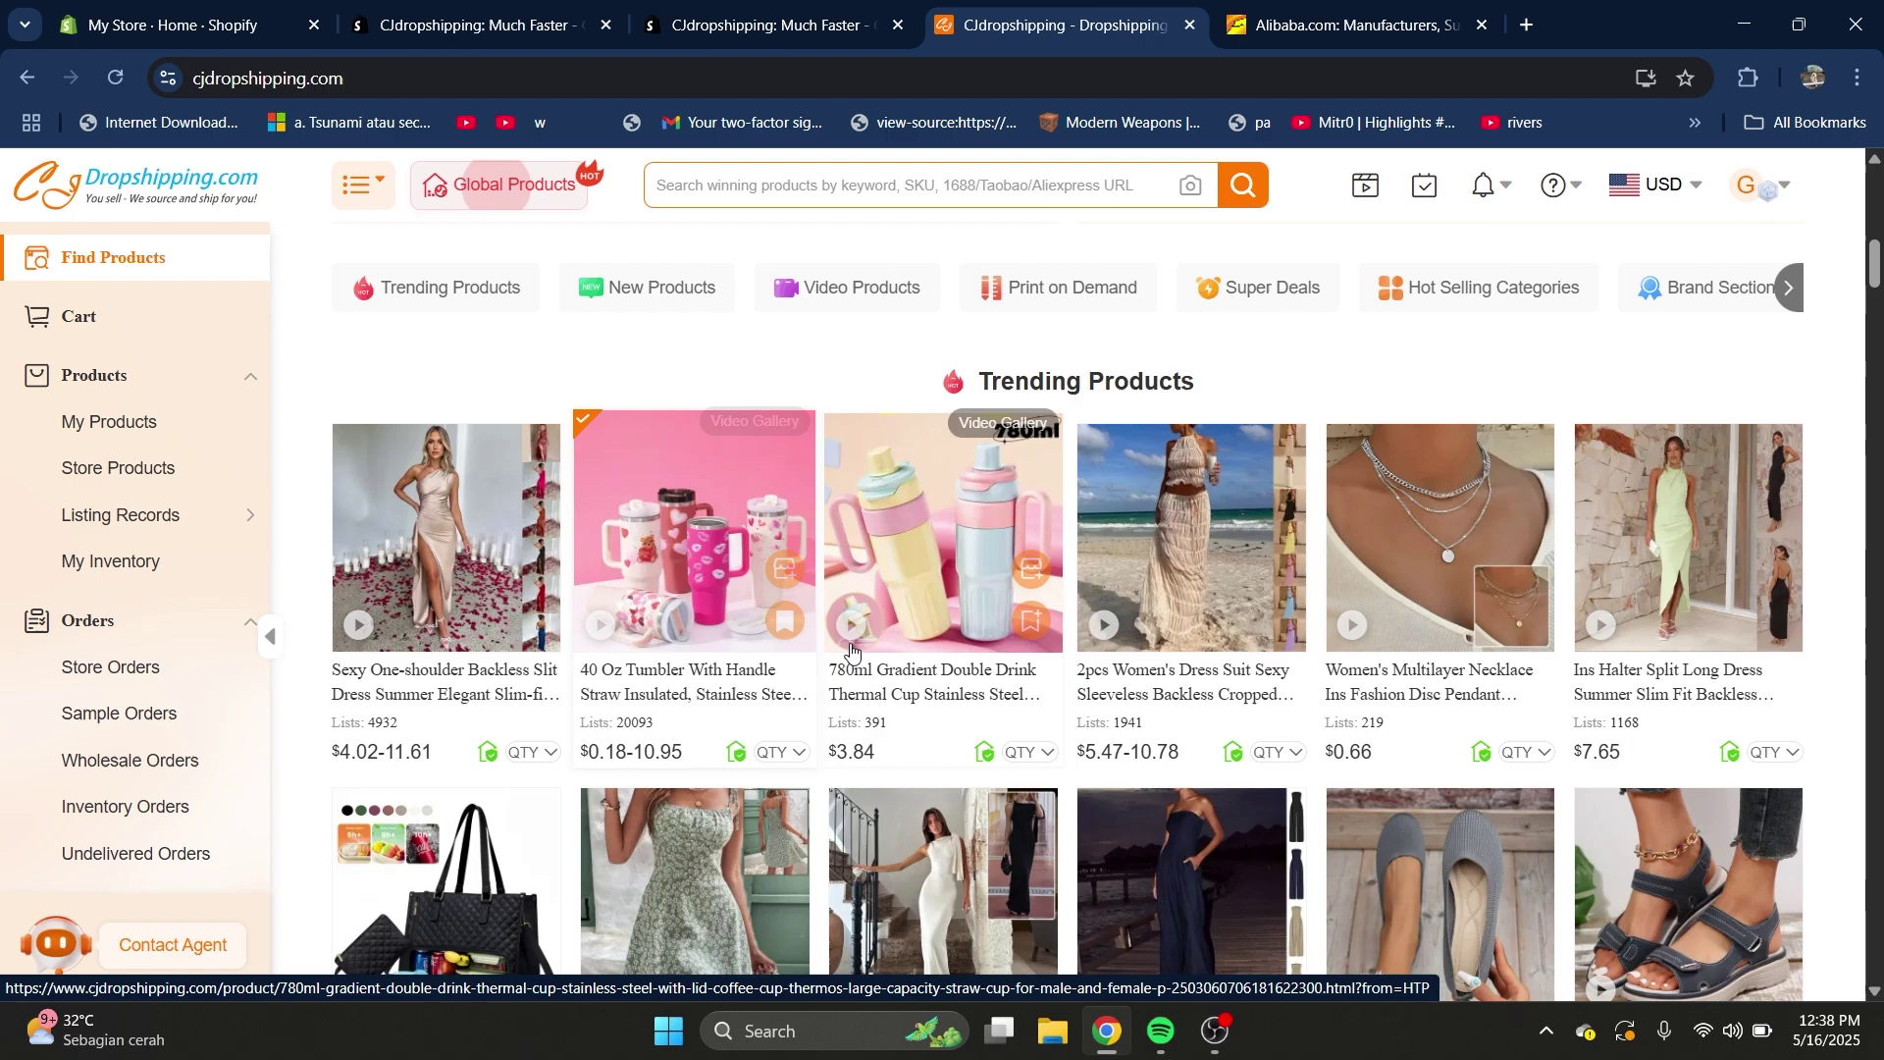
# - Add the 780ml Gradient Double Drink Thermal Cup from Trending Products to My Products
pyautogui.moveTo(997, 616)
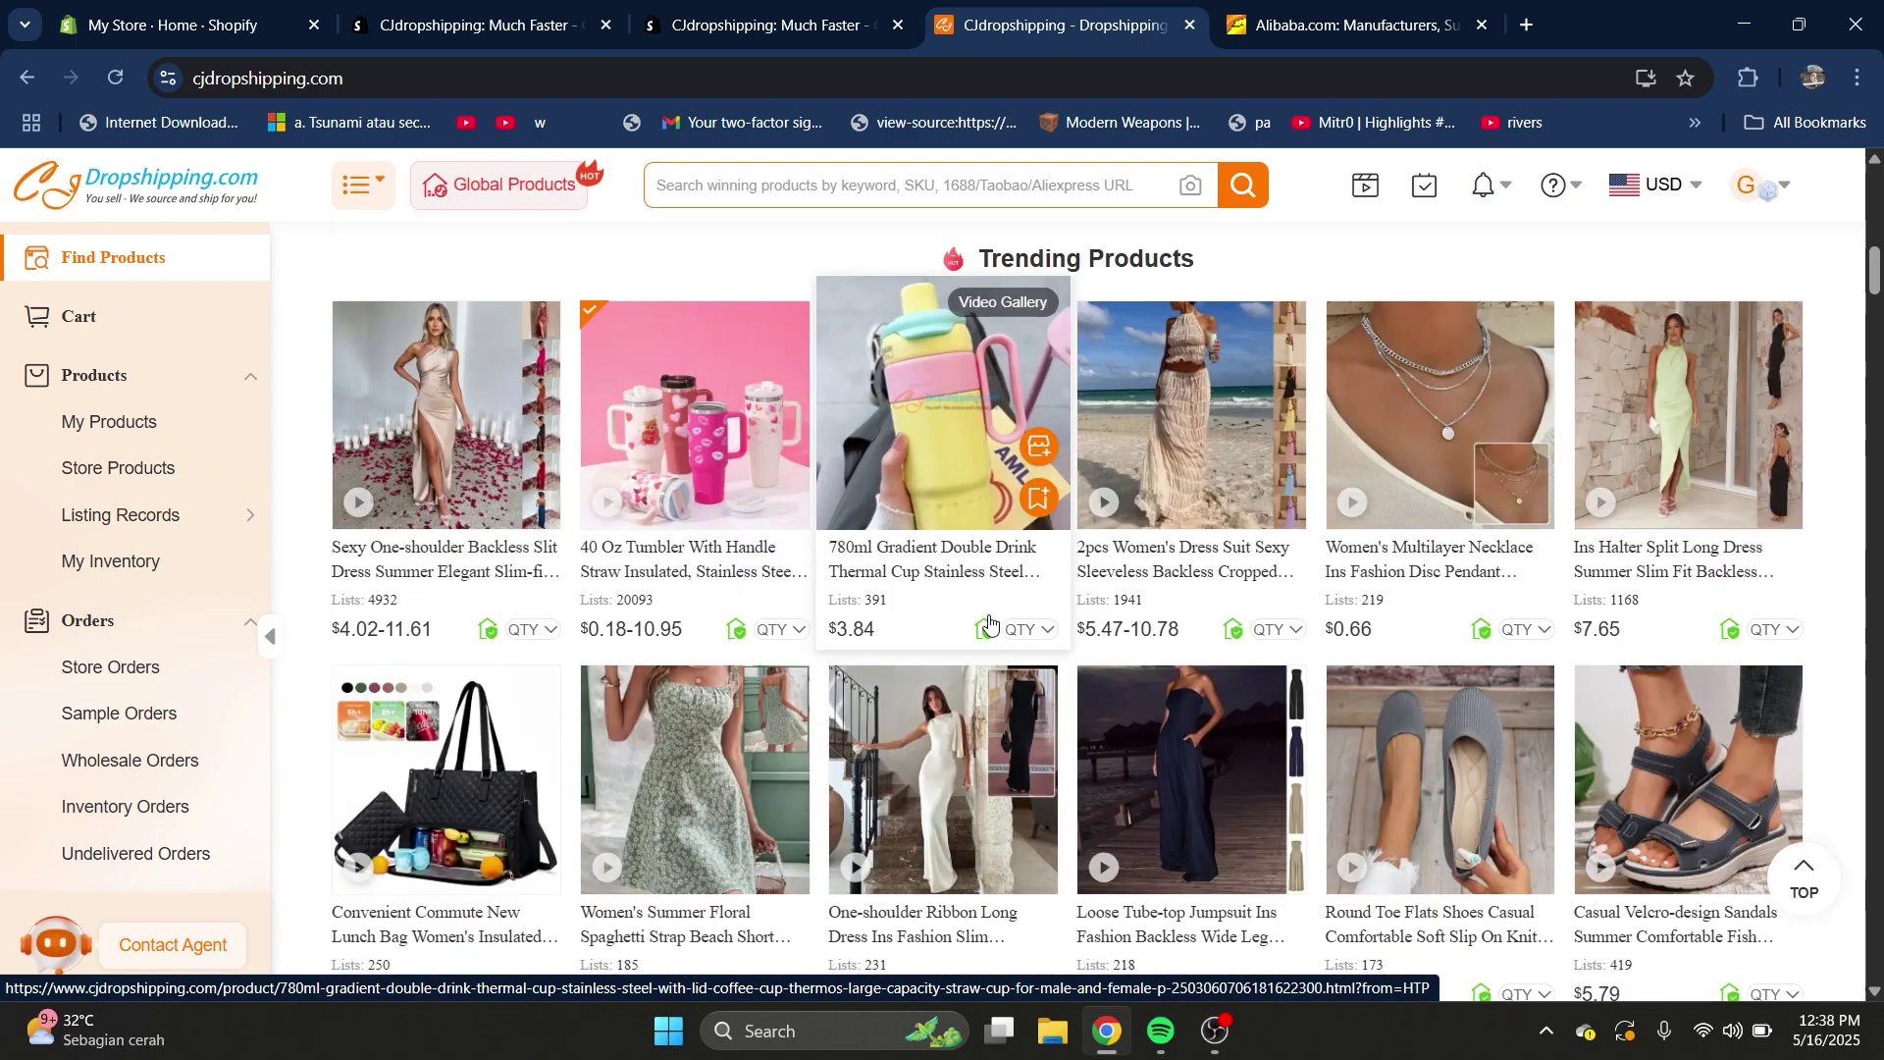
pyautogui.scroll(-2, 1011, 667)
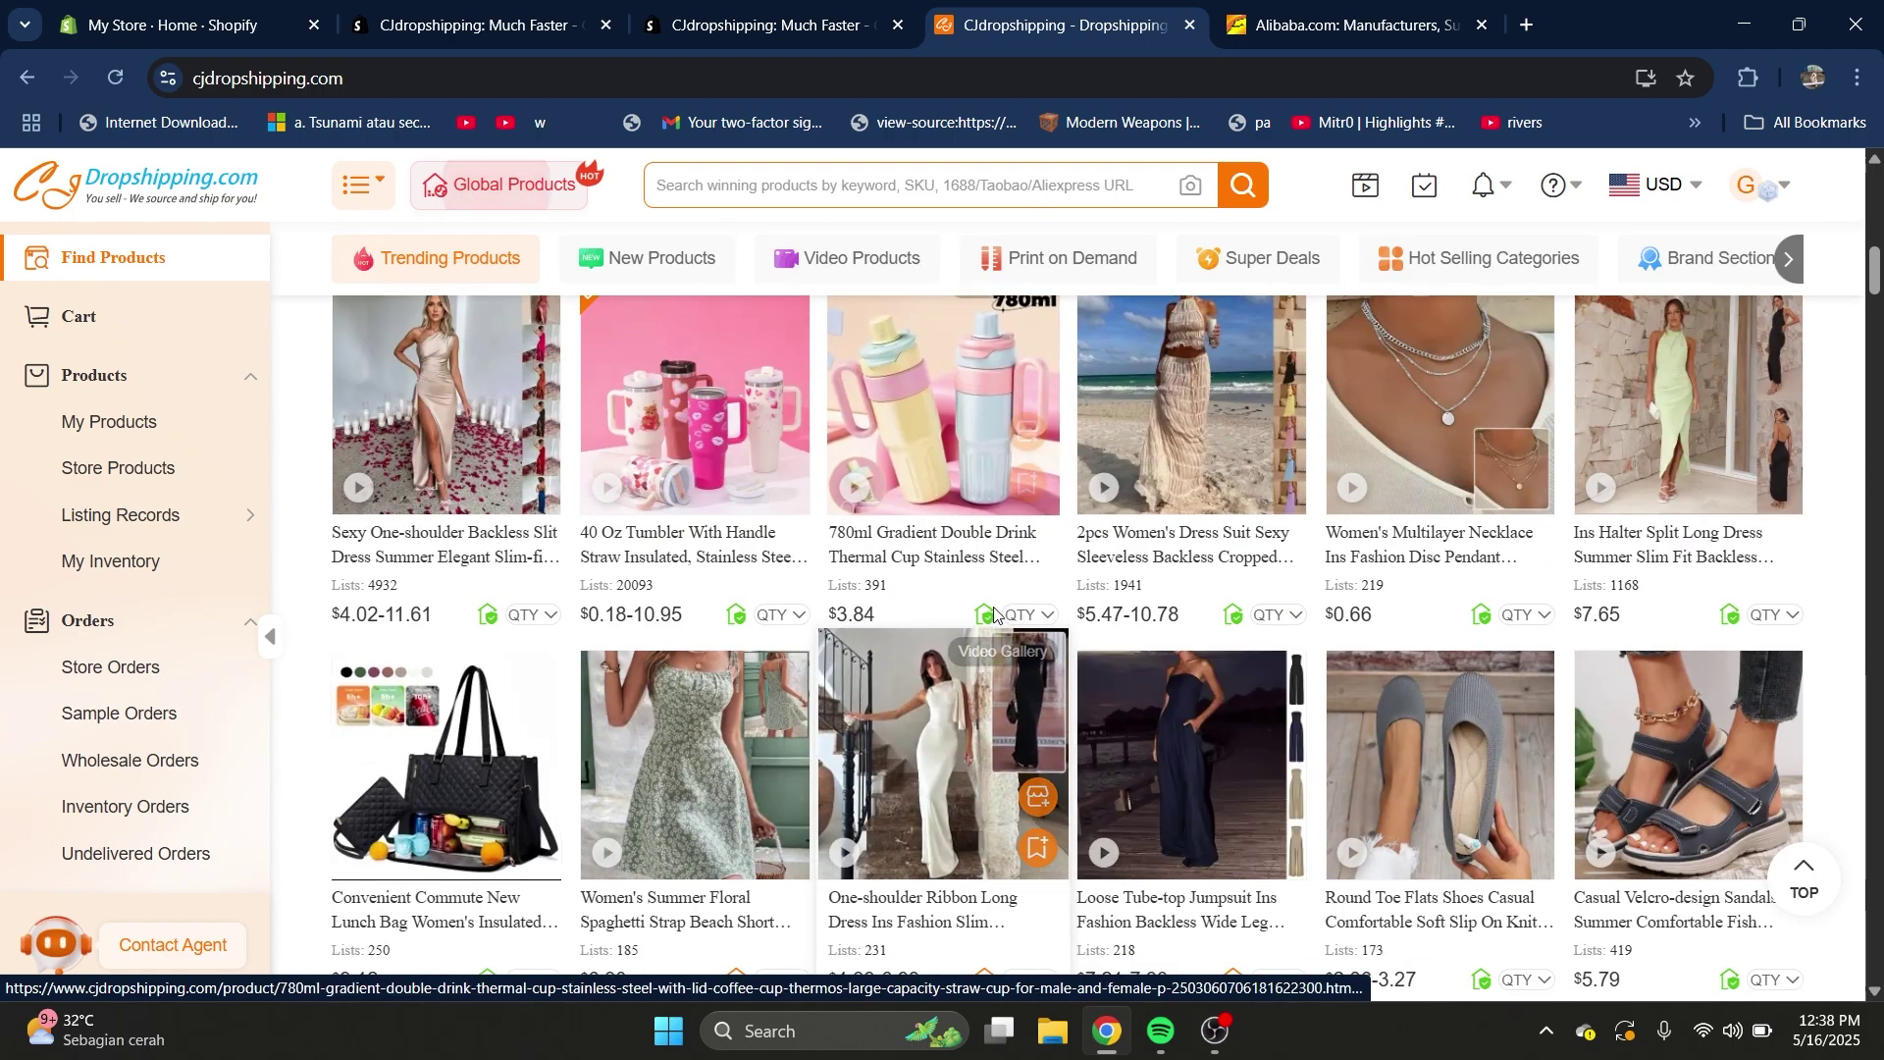
pyautogui.scroll(2, 1011, 678)
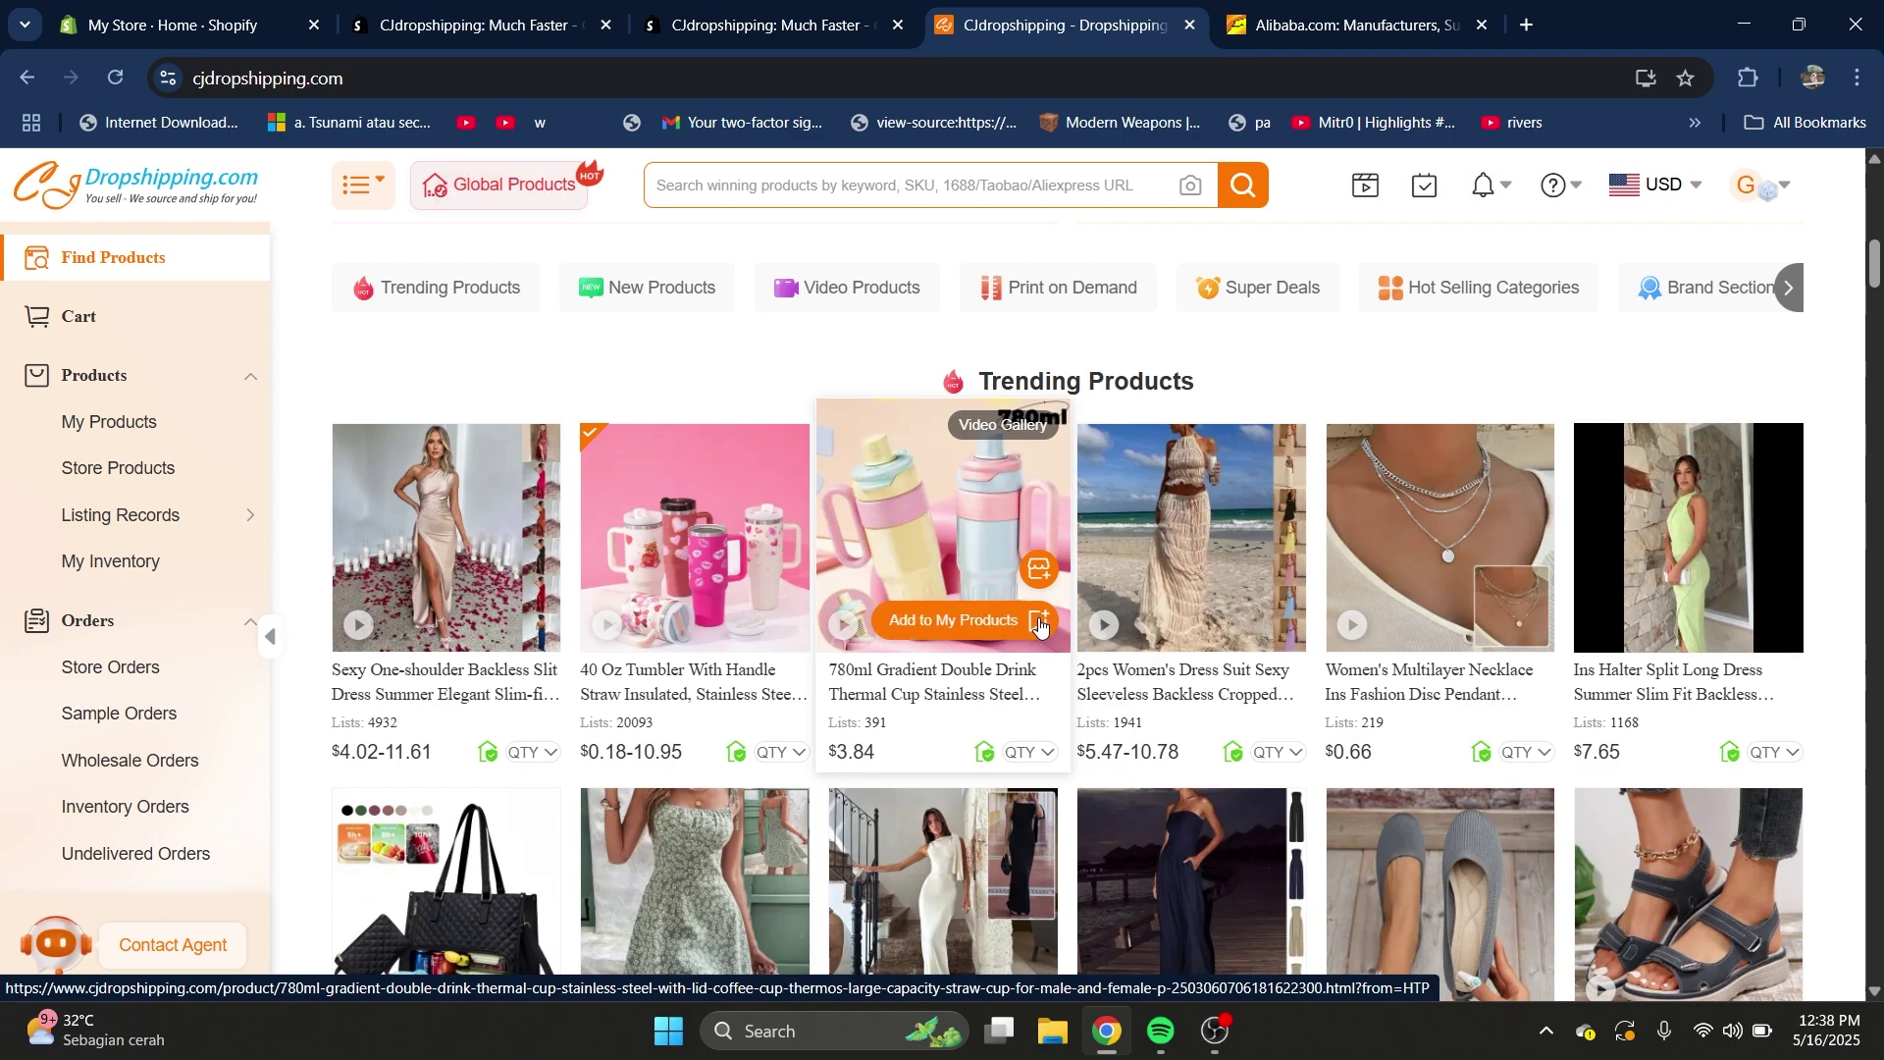
pyautogui.click(1040, 621)
# - Go to My Products and open the store listing form for the 40 Oz Tumbler With Handle
pyautogui.scroll(-1, 1043, 627)
pyautogui.scroll(-2, 1043, 628)
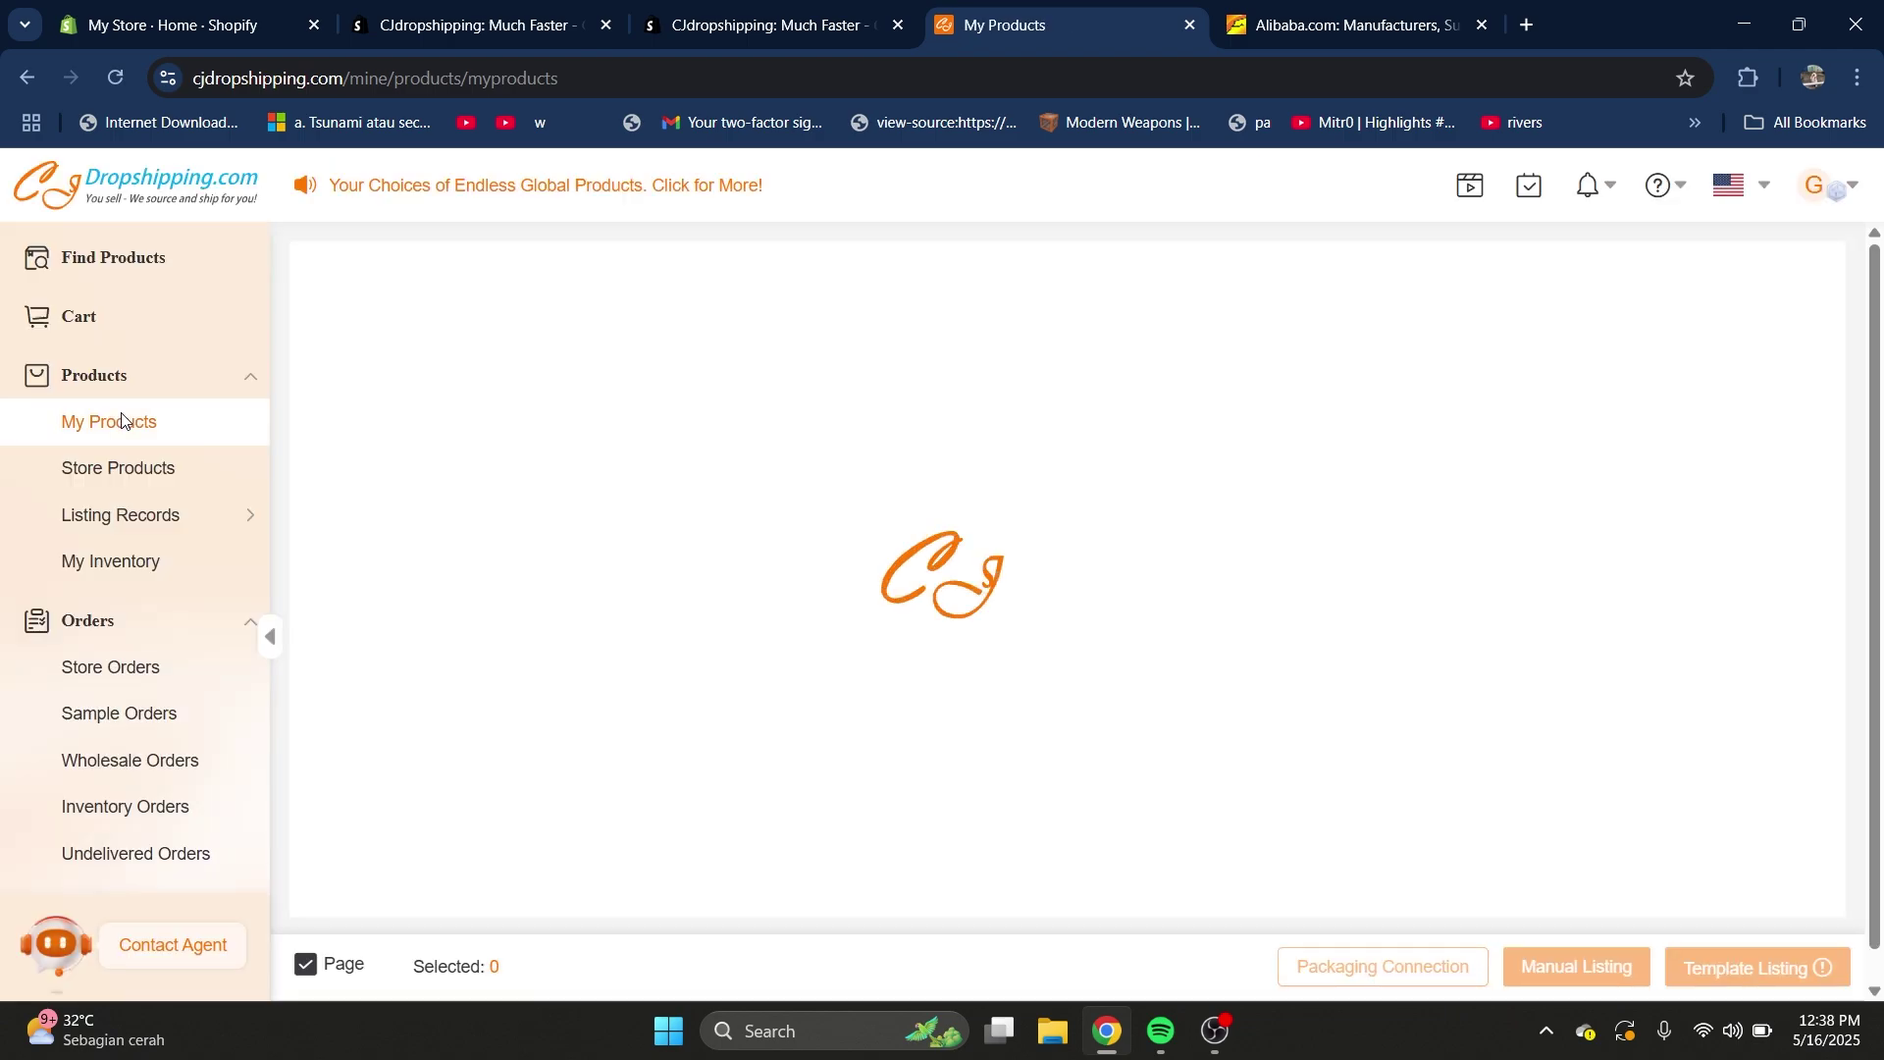
pyautogui.scroll(-2, 1436, 708)
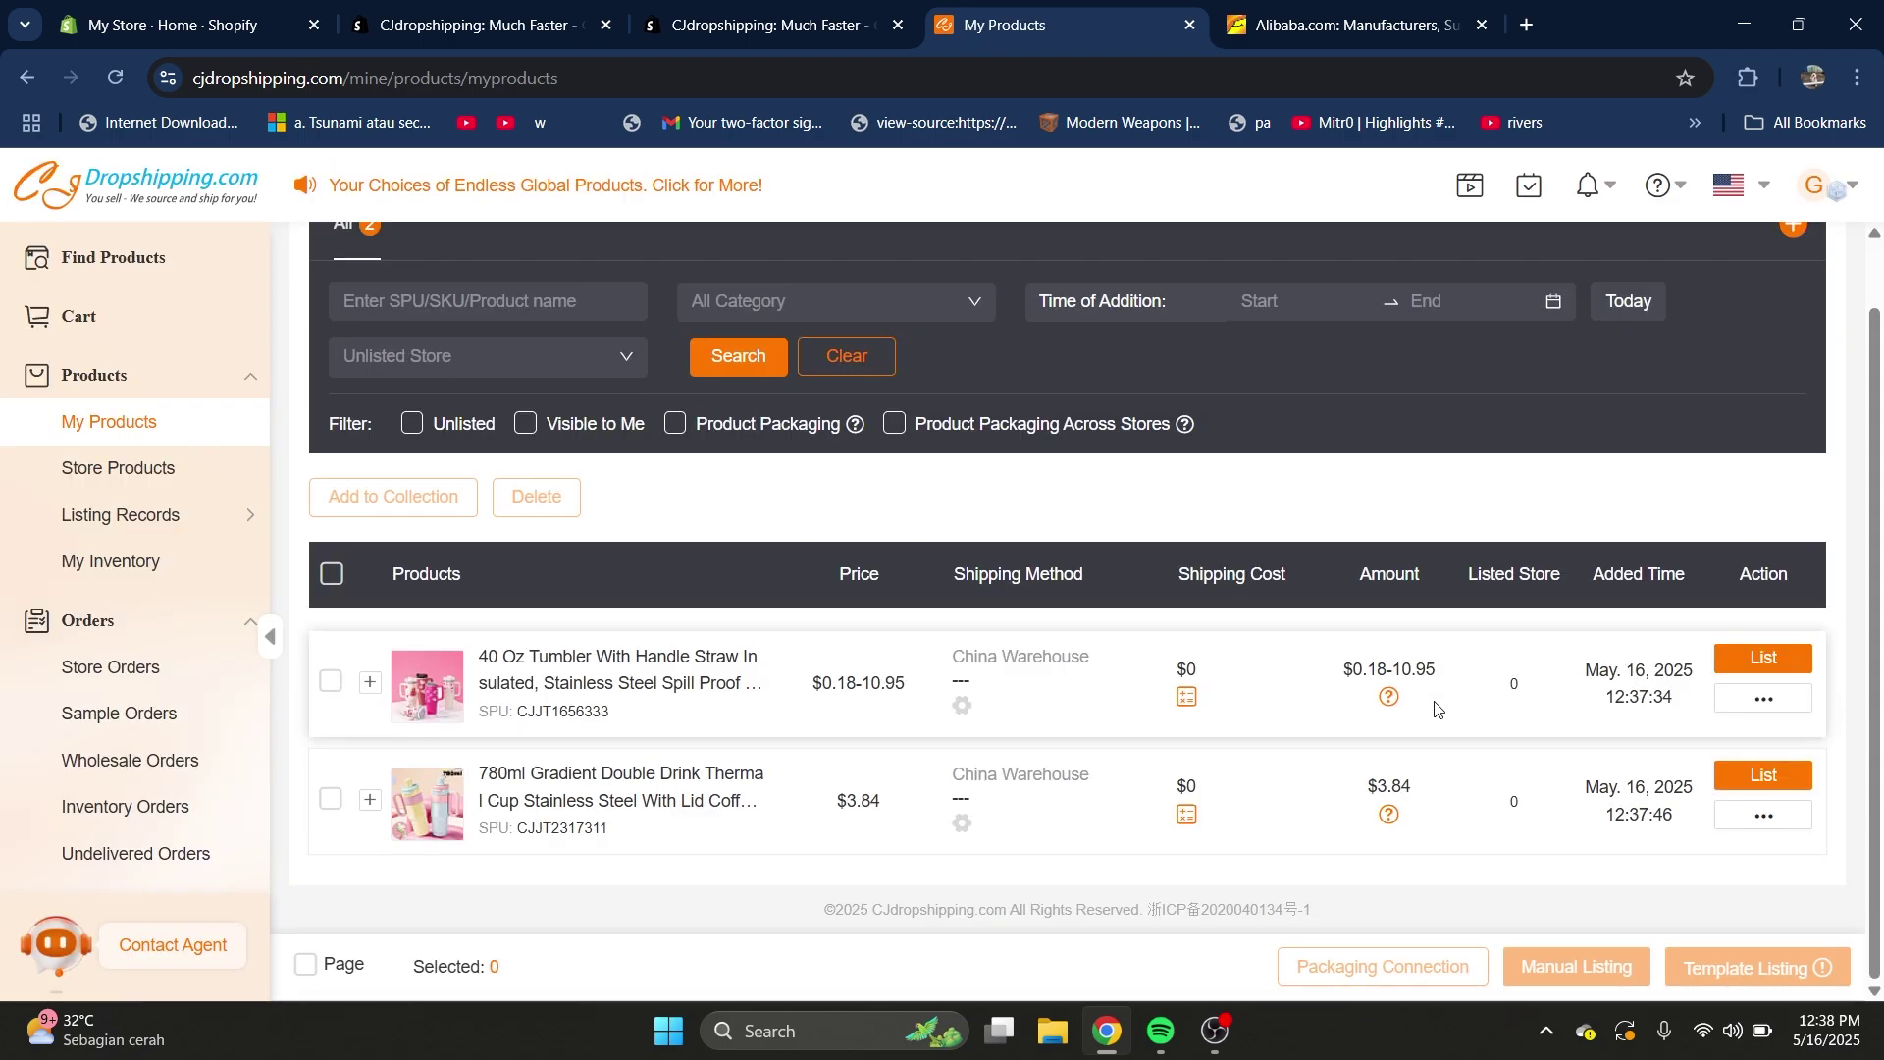
pyautogui.click(1760, 670)
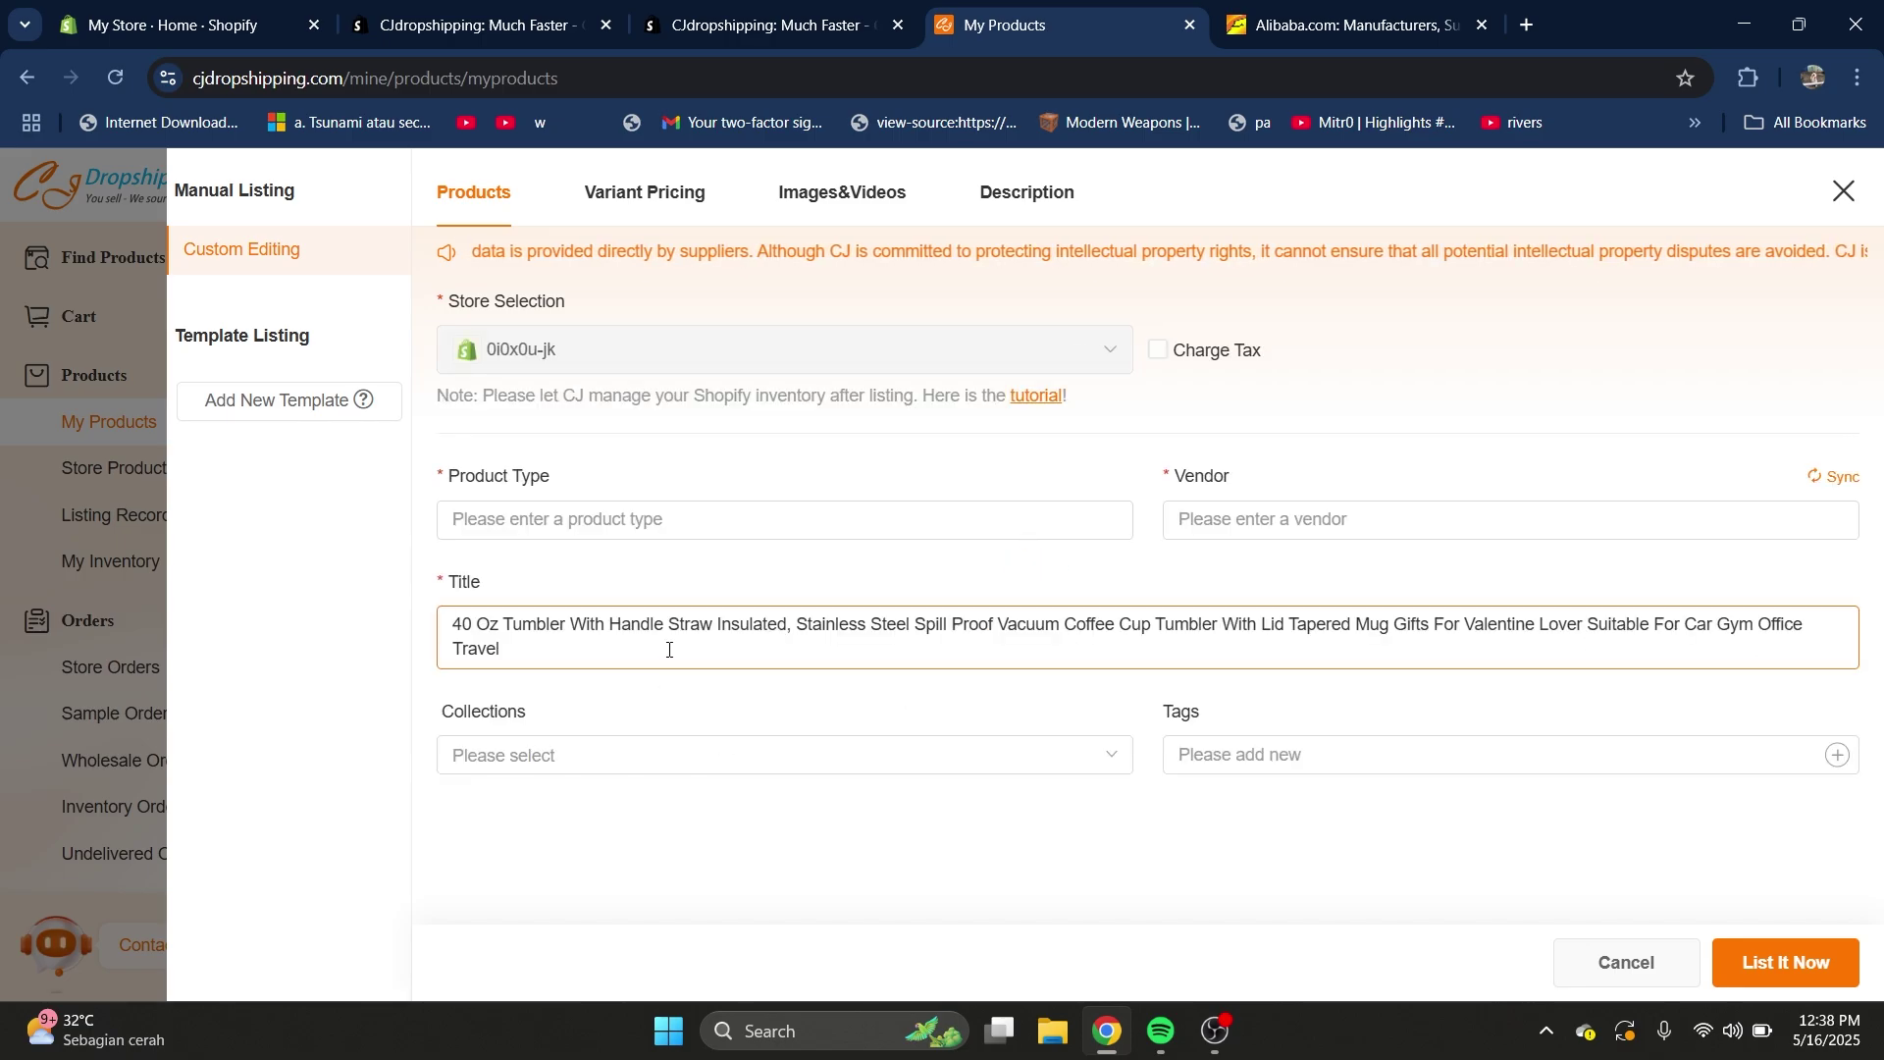
# - Try to set the product type to "Tumbler" and the vendor to "Manufacturer" in the tumbler's listing form
pyautogui.click(655, 521)
pyautogui.click(1216, 521)
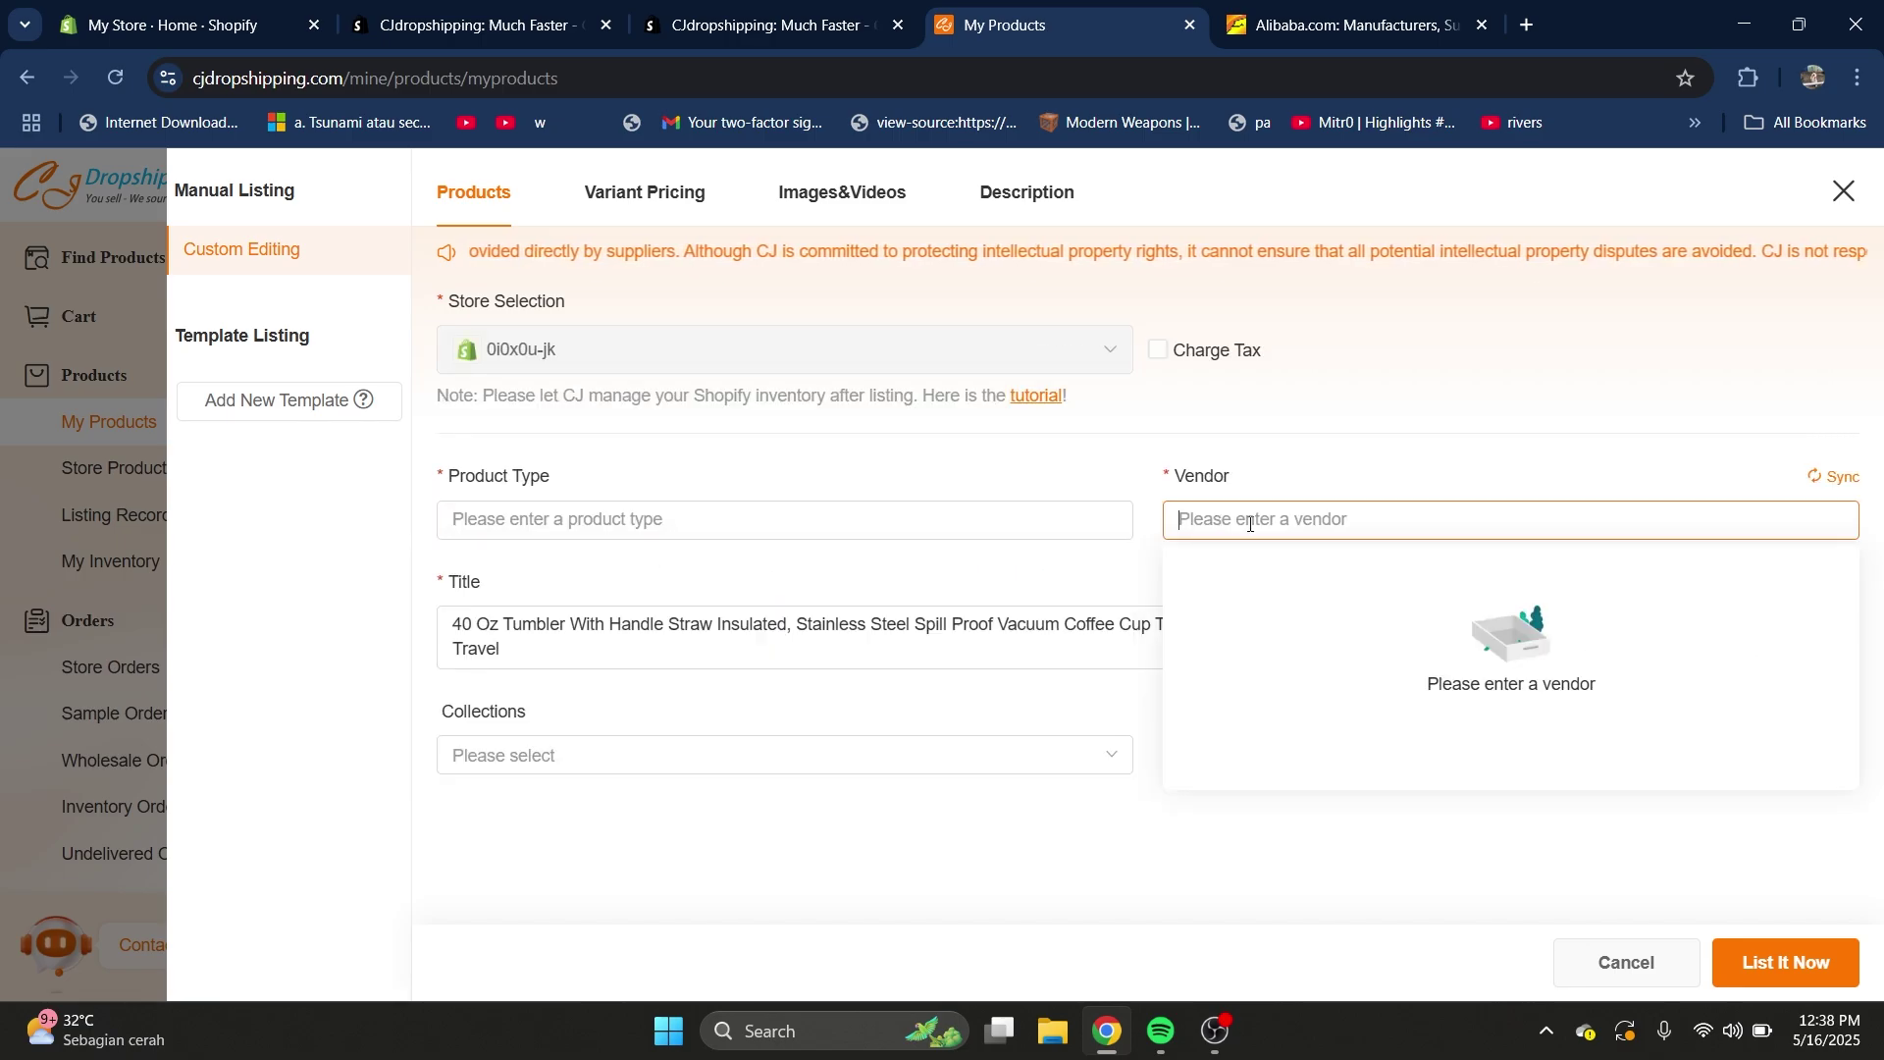
pyautogui.click(753, 525)
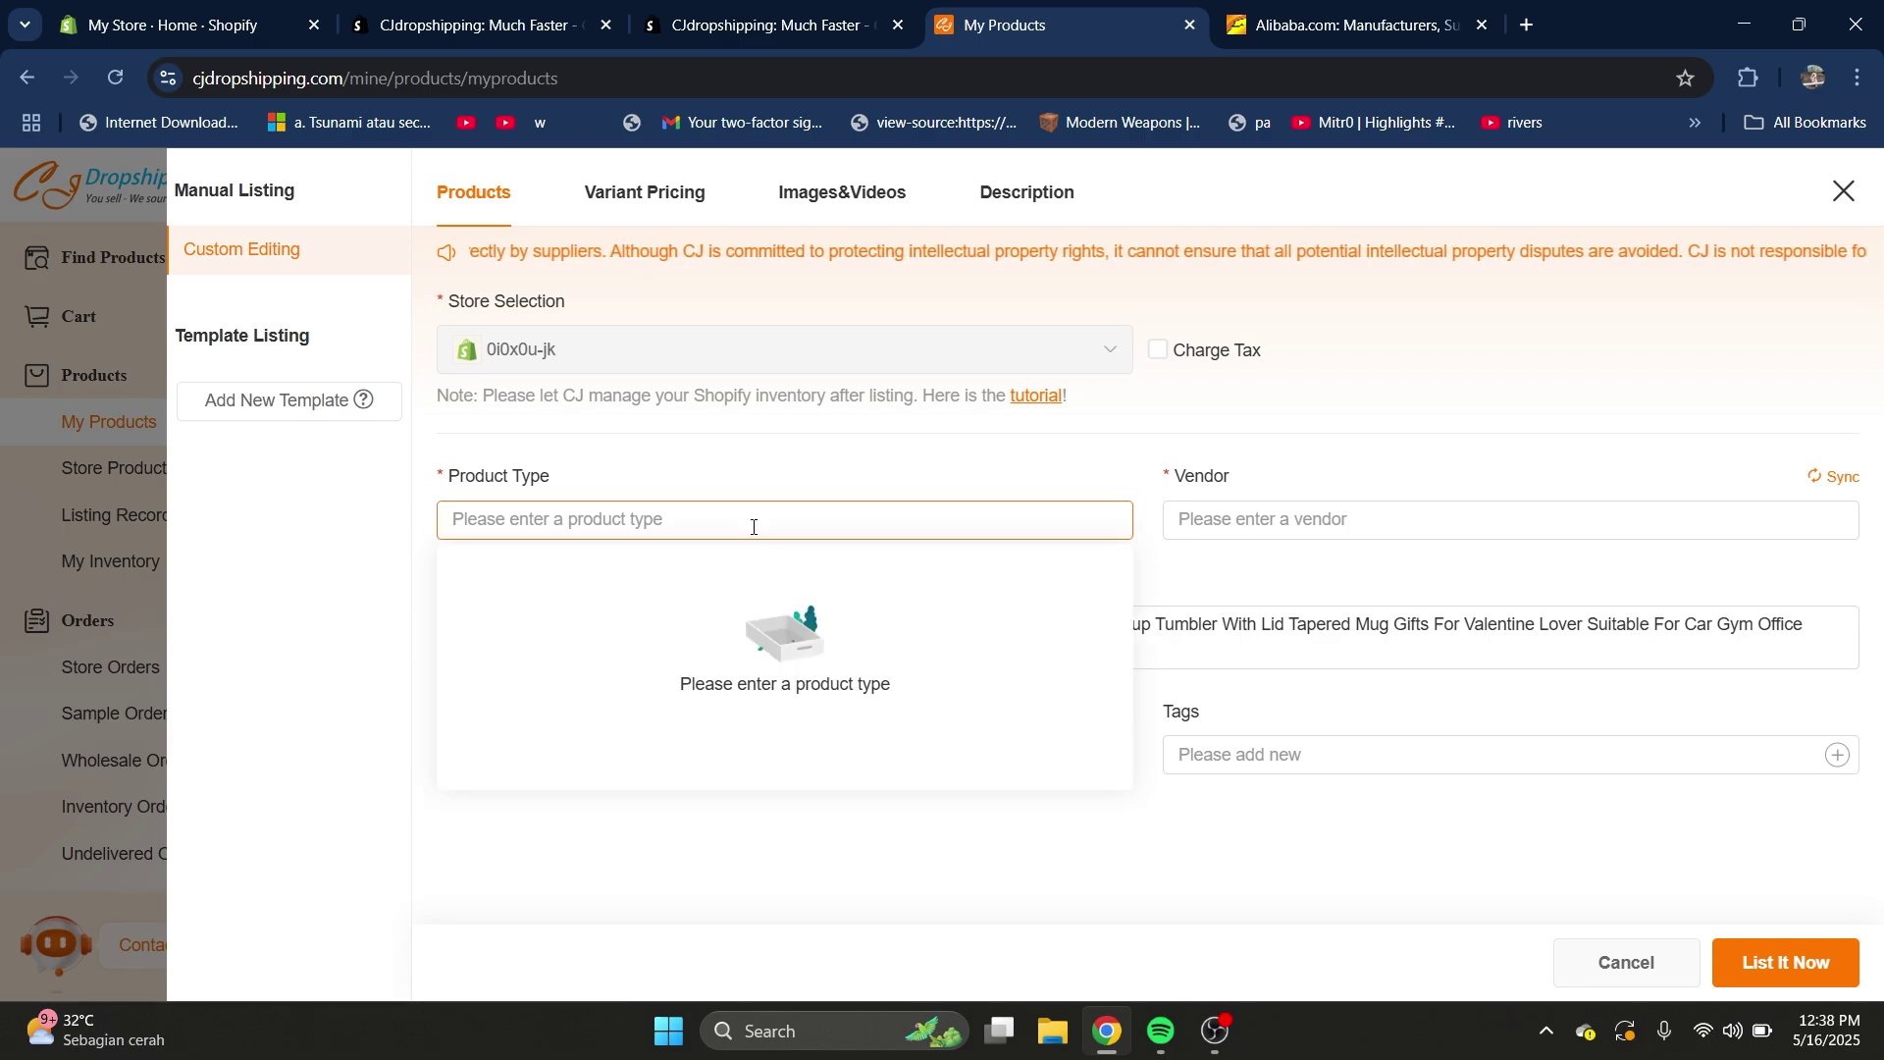
pyautogui.write('Tumbler')
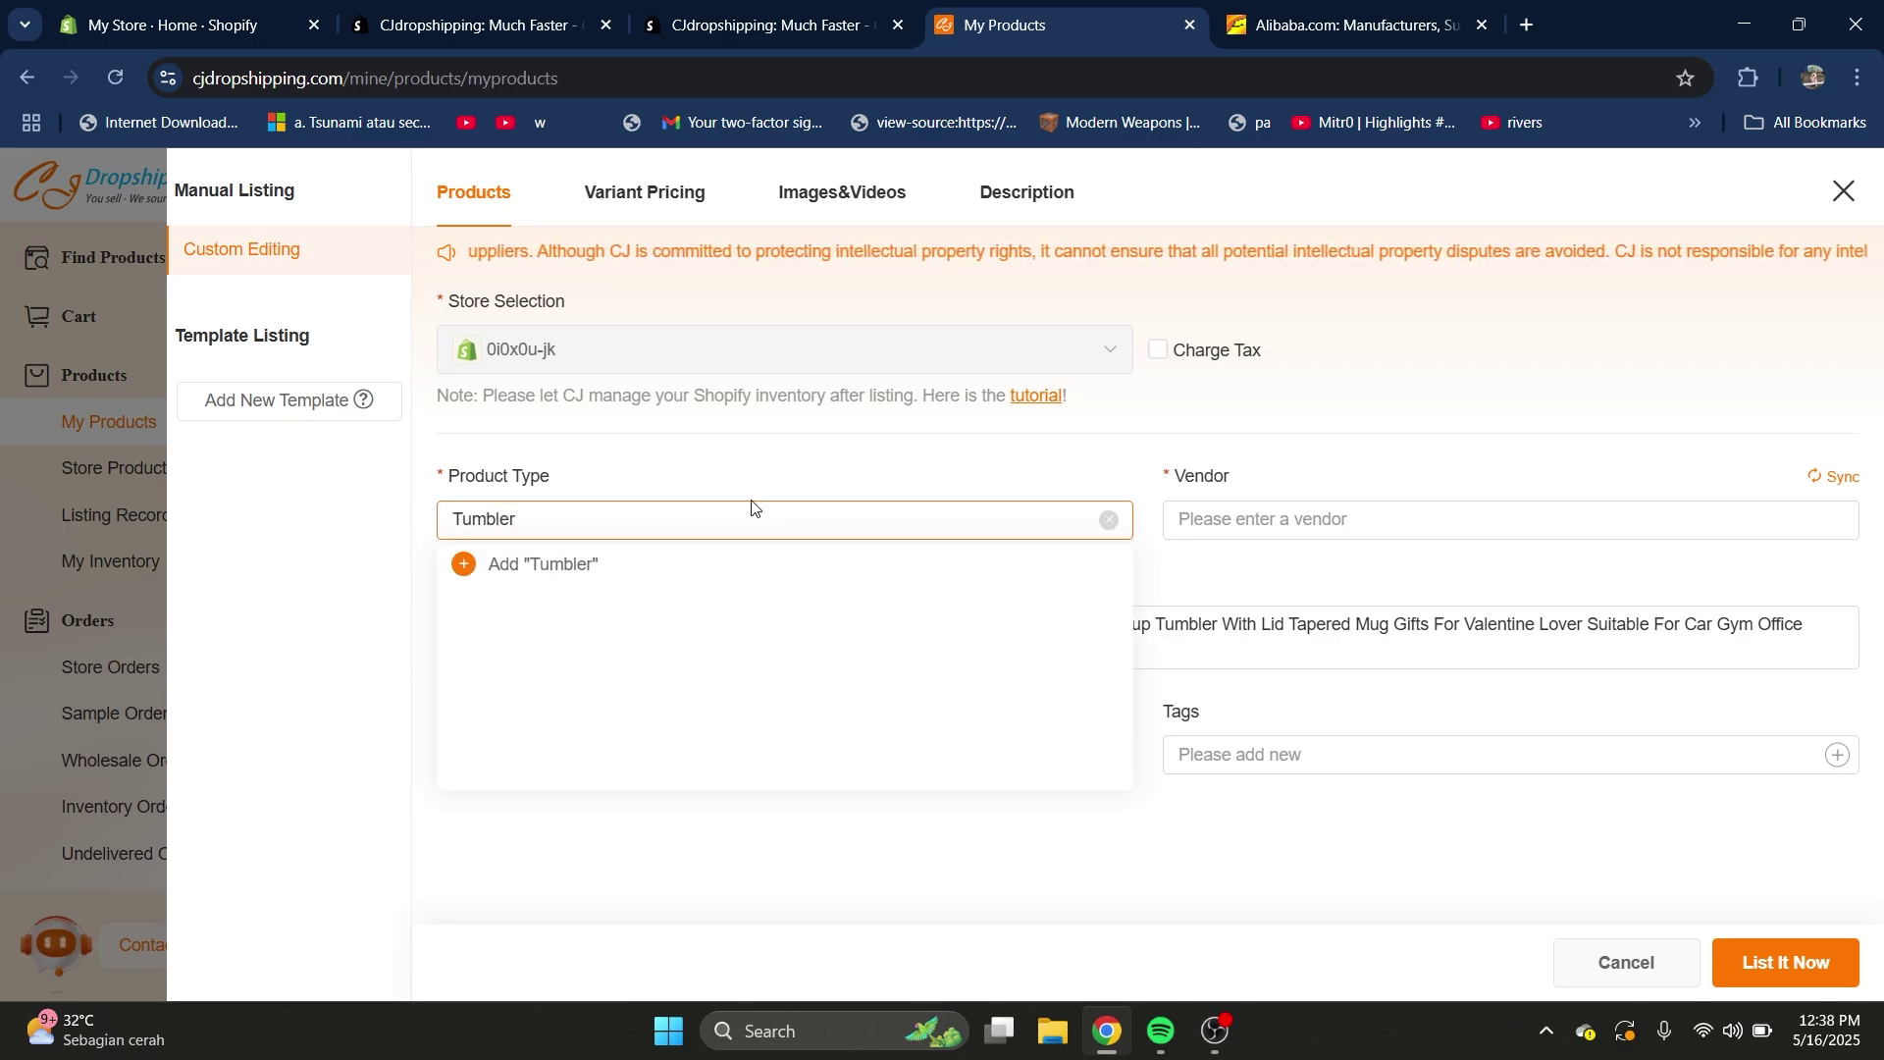
pyautogui.click(1304, 520)
pyautogui.write('Manufacturer')
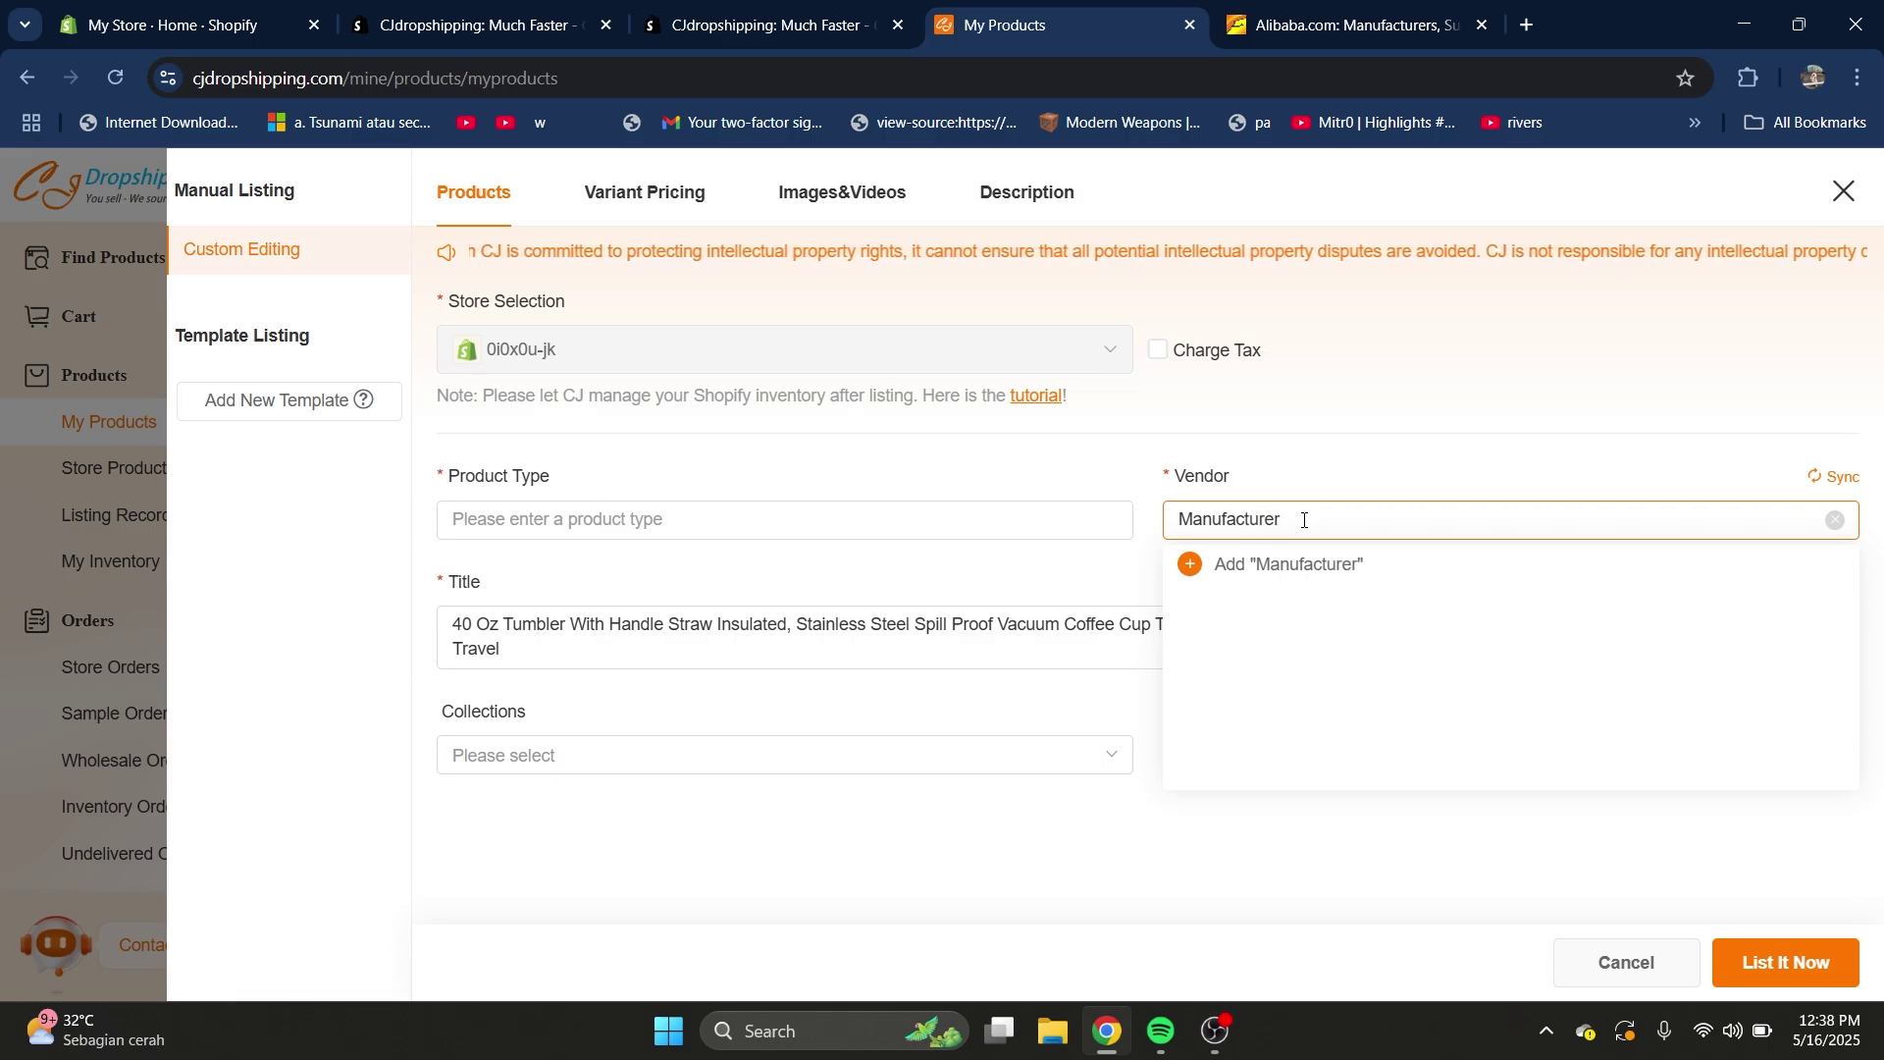
pyautogui.click(1075, 869)
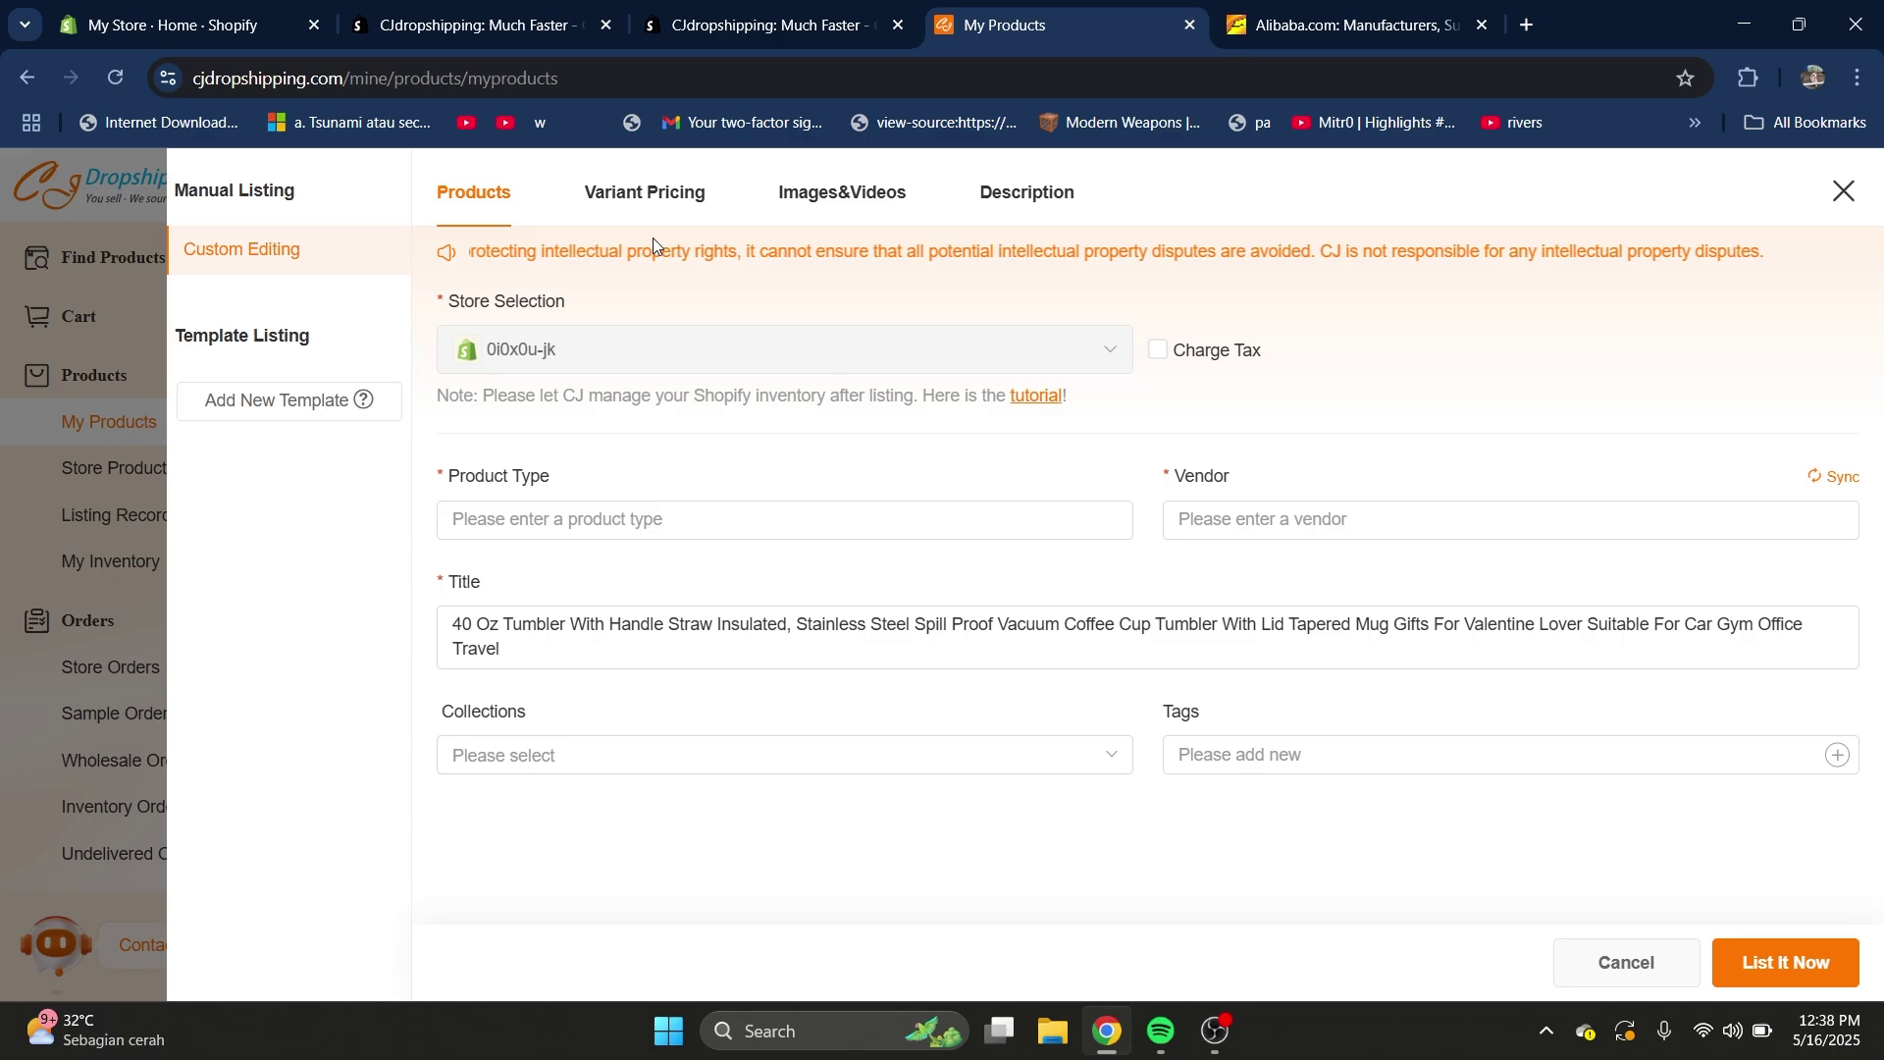
# - Review the default shipping method, variant pricing and images in the 40 Oz Tumbler's listing form
pyautogui.click(641, 197)
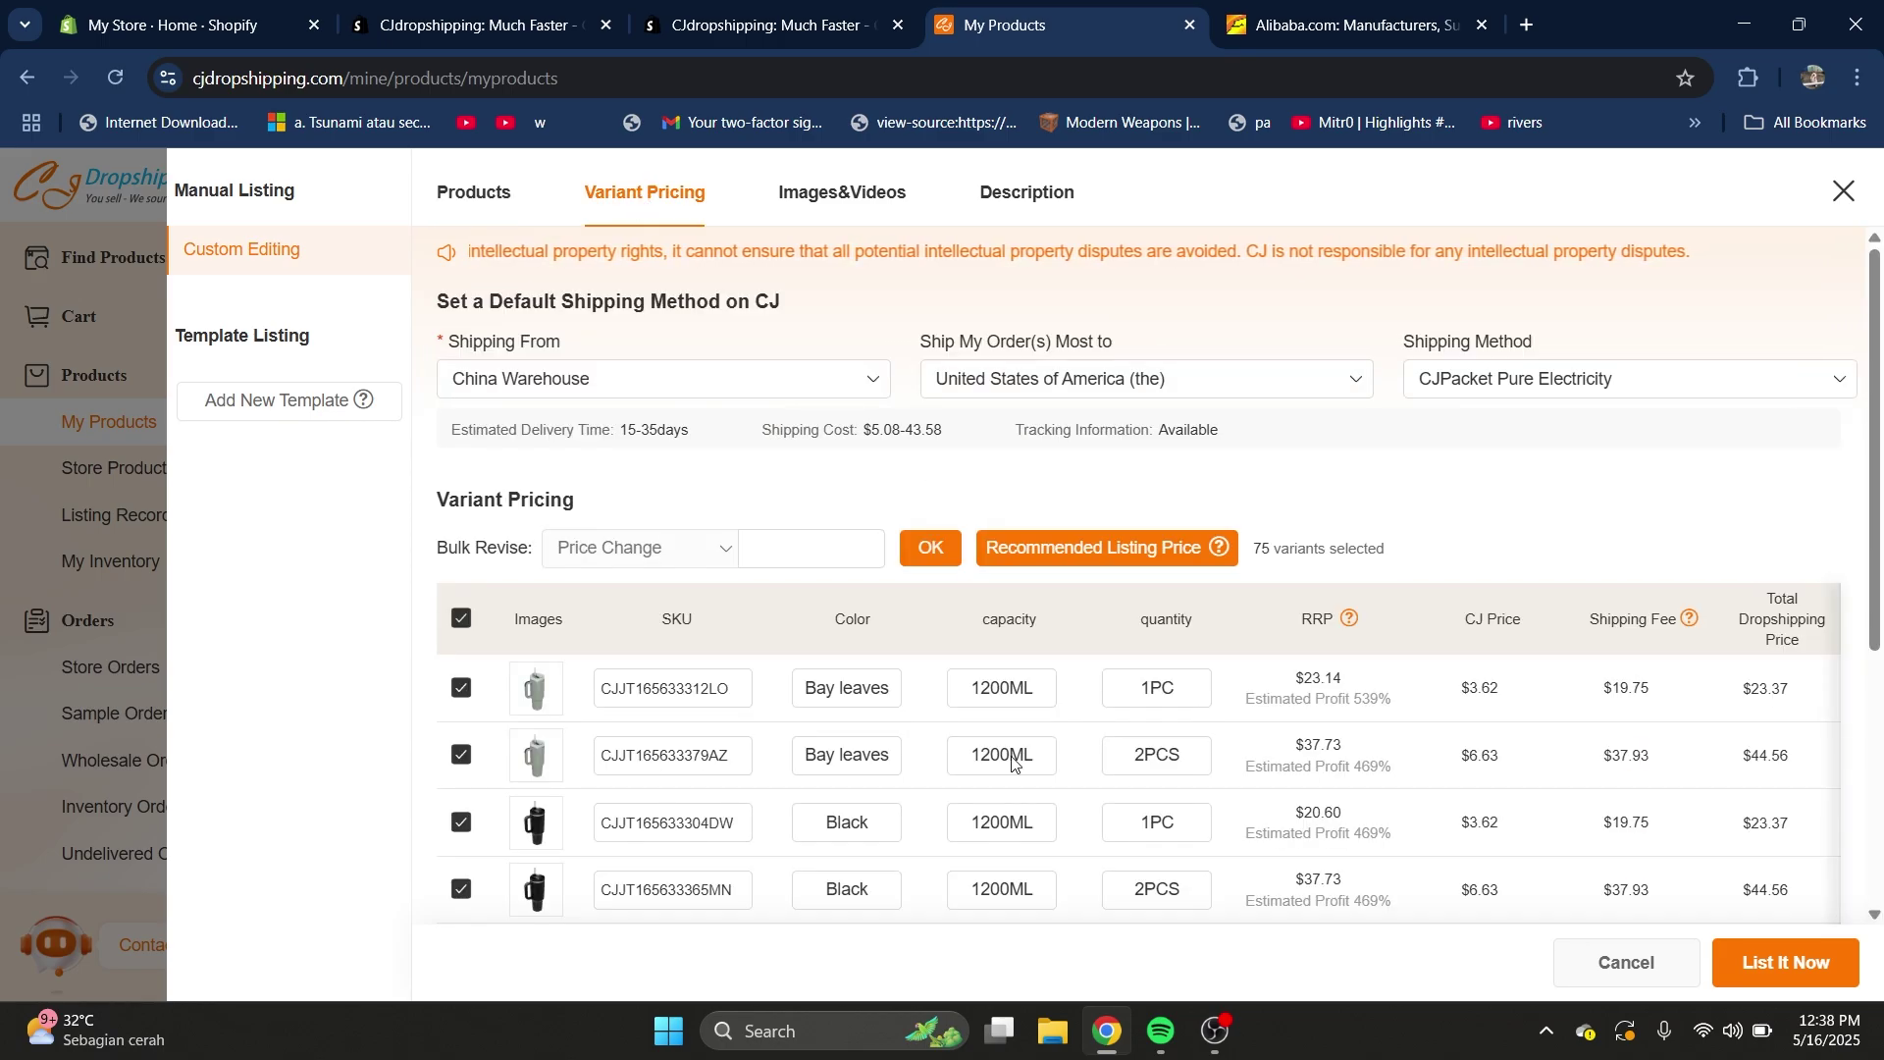
pyautogui.scroll(-5, 1669, 814)
pyautogui.scroll(3, 1719, 795)
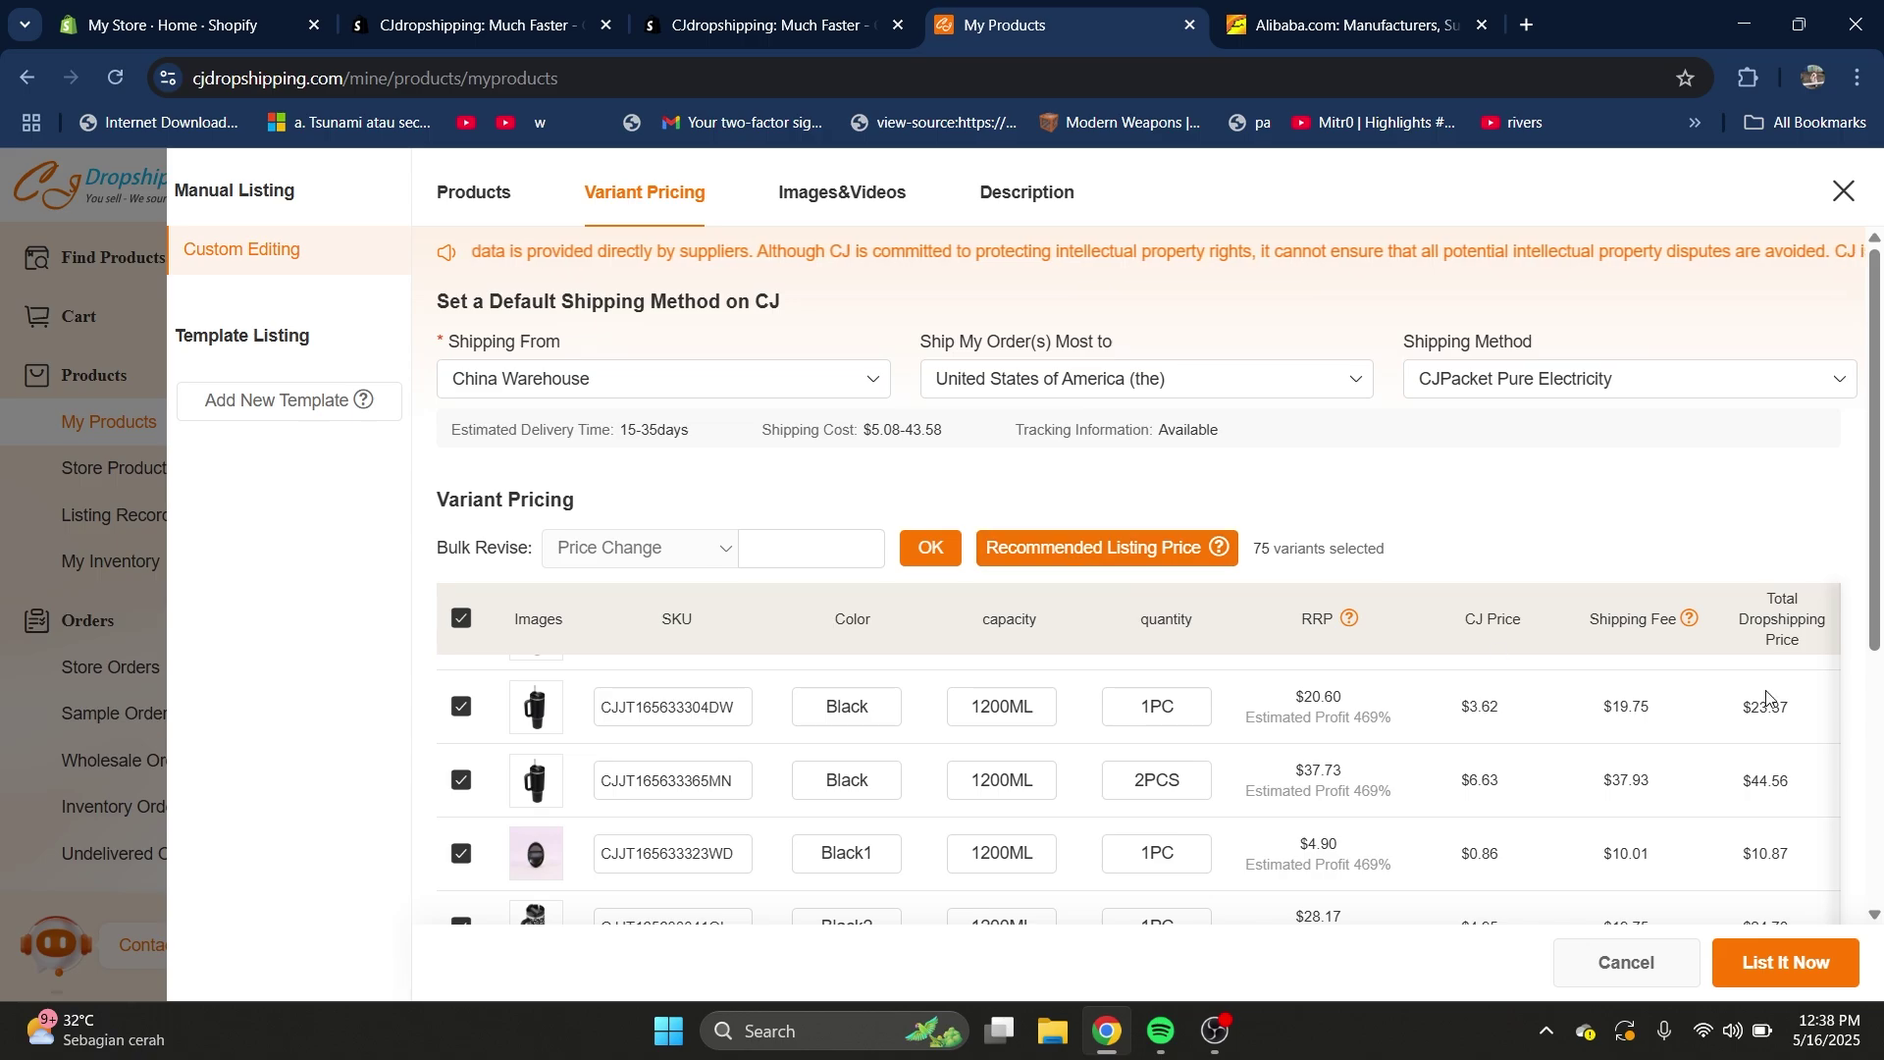
pyautogui.scroll(-5, 1669, 745)
pyautogui.scroll(-5, 1756, 766)
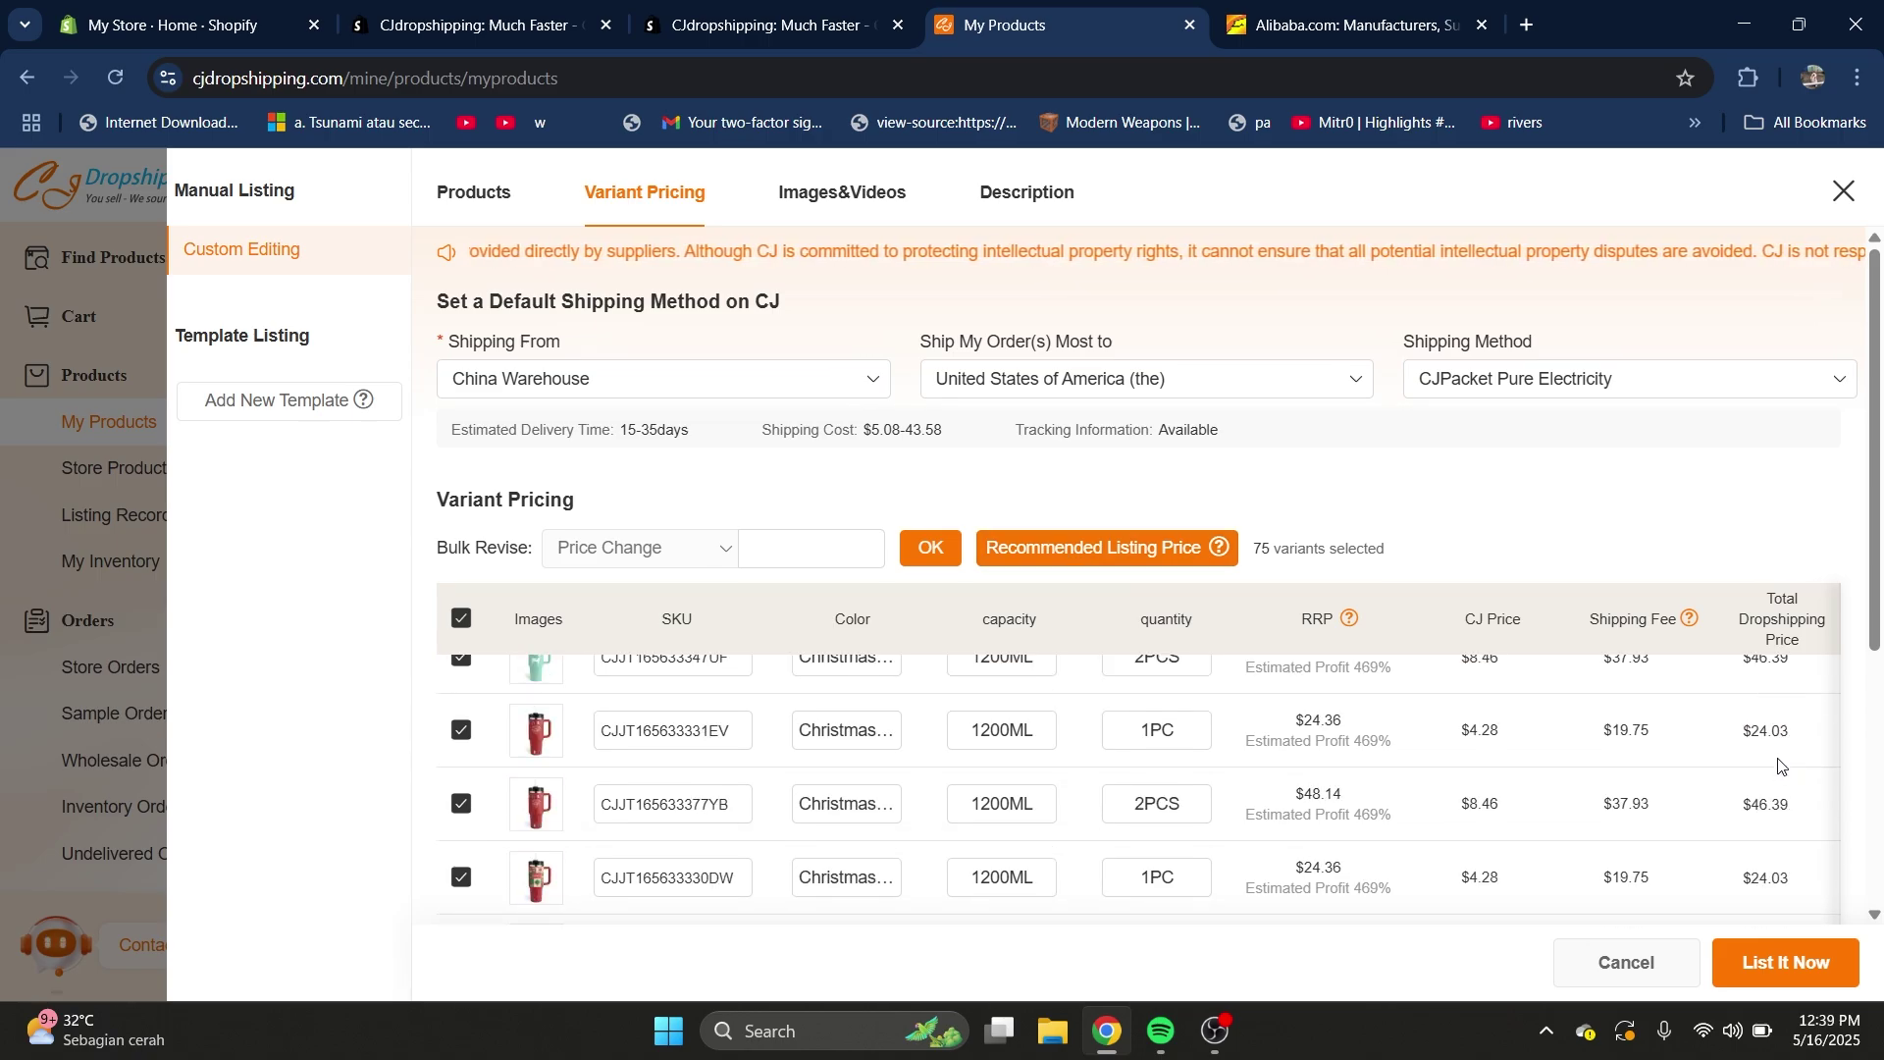
pyautogui.click(827, 195)
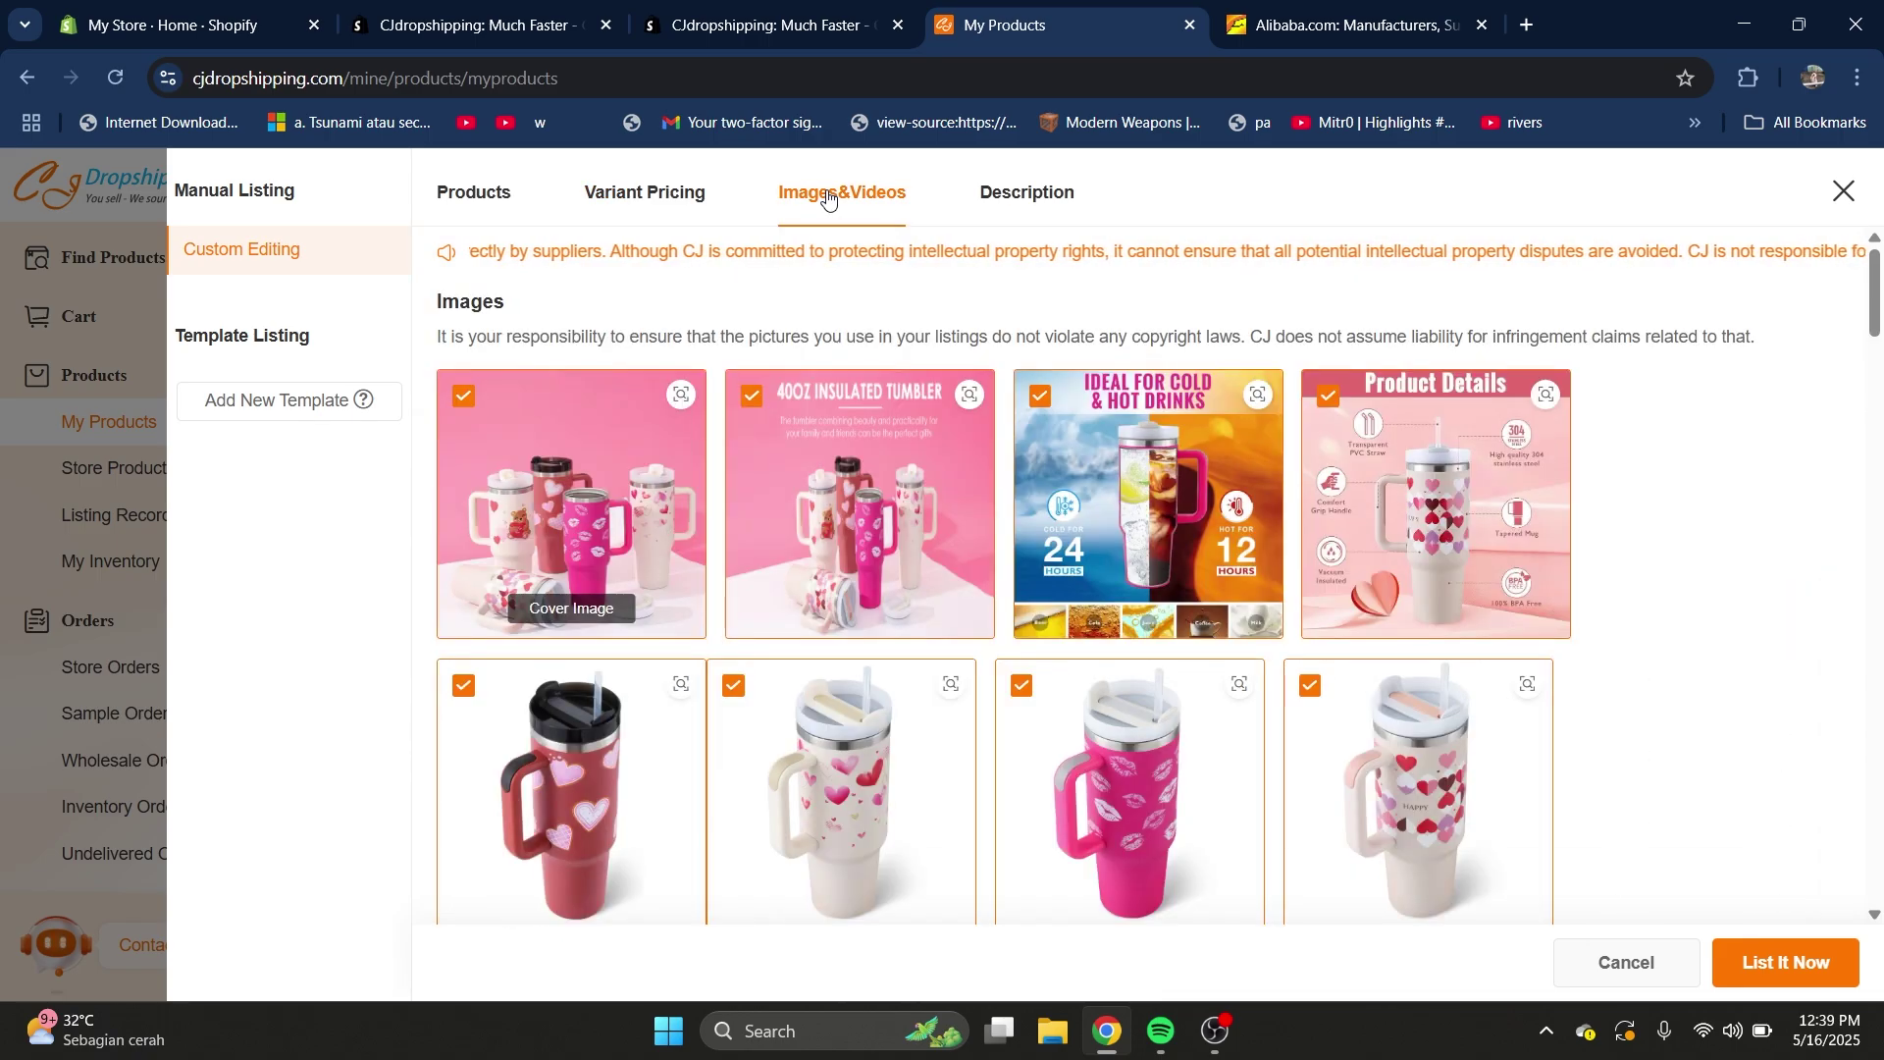
pyautogui.scroll(-8, 1275, 638)
pyautogui.scroll(-15, 1187, 667)
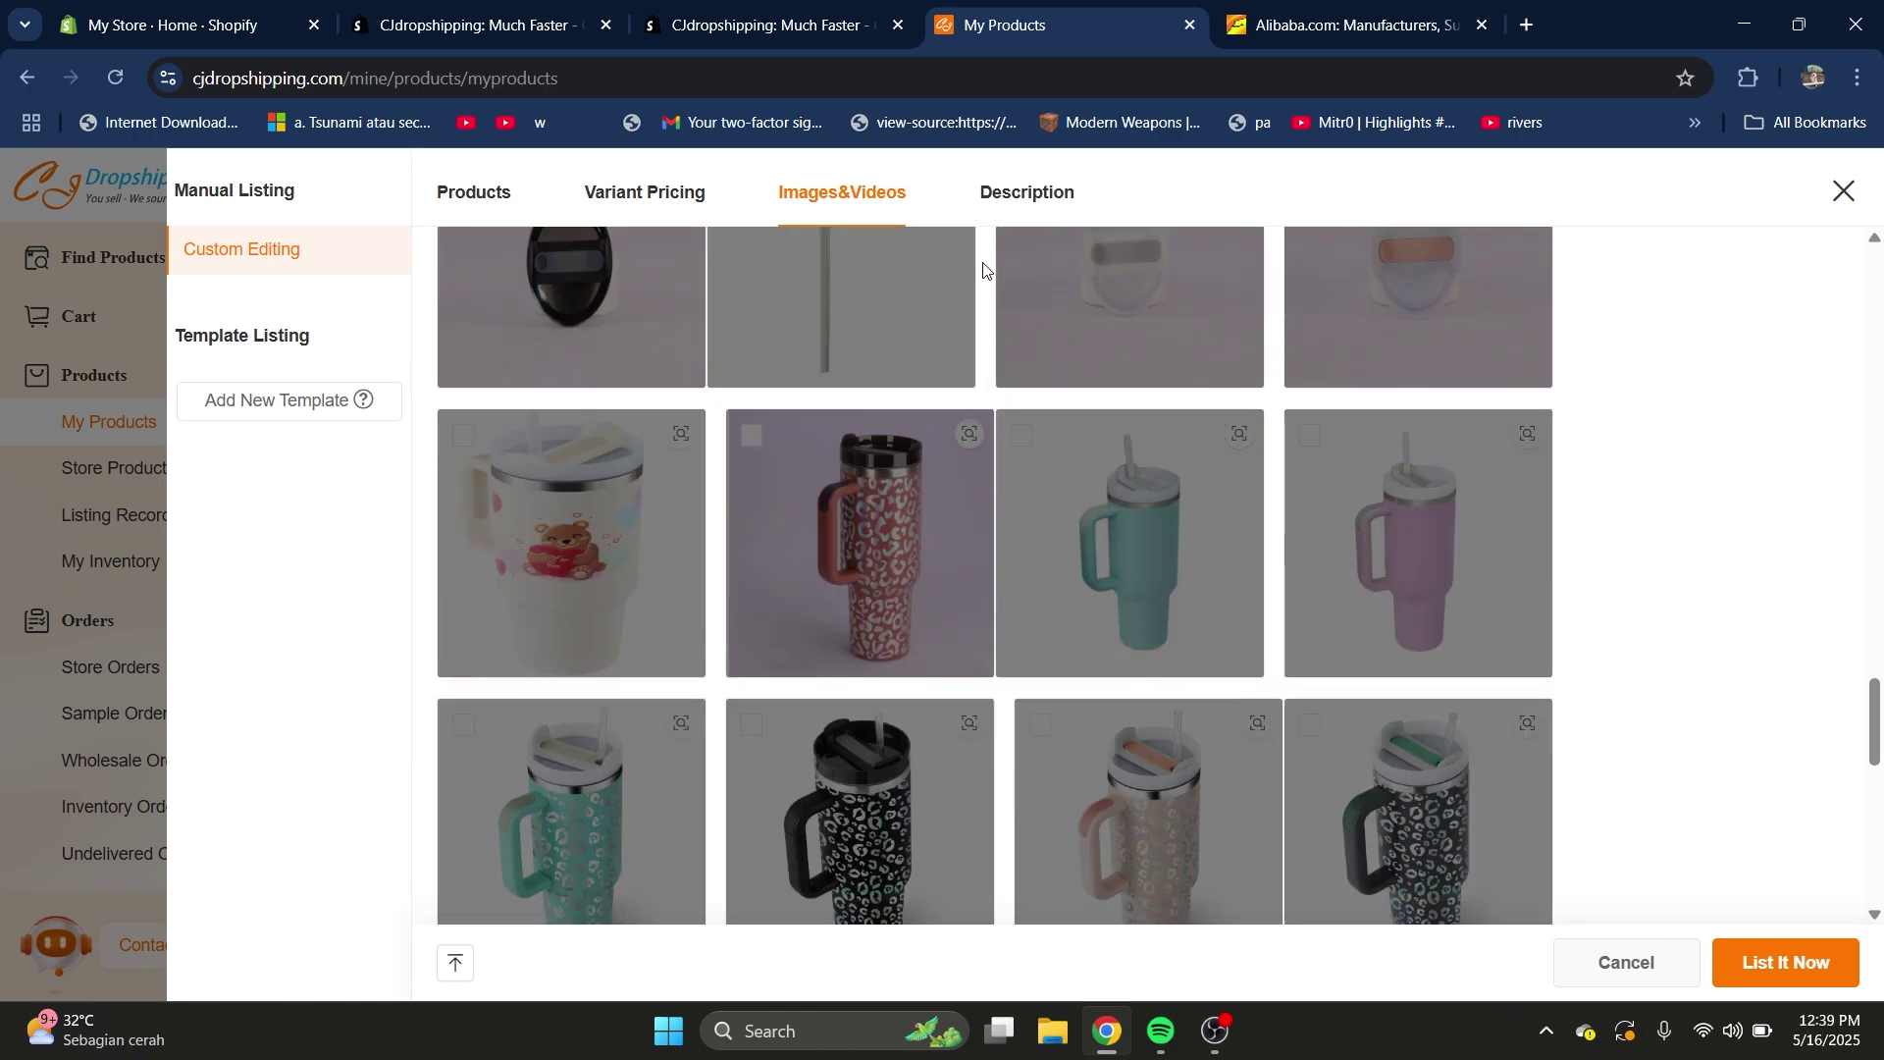
# - Look through the tumbler's product description and submit the listing to the connected Shopify store
pyautogui.click(1031, 196)
pyautogui.scroll(-10, 1112, 557)
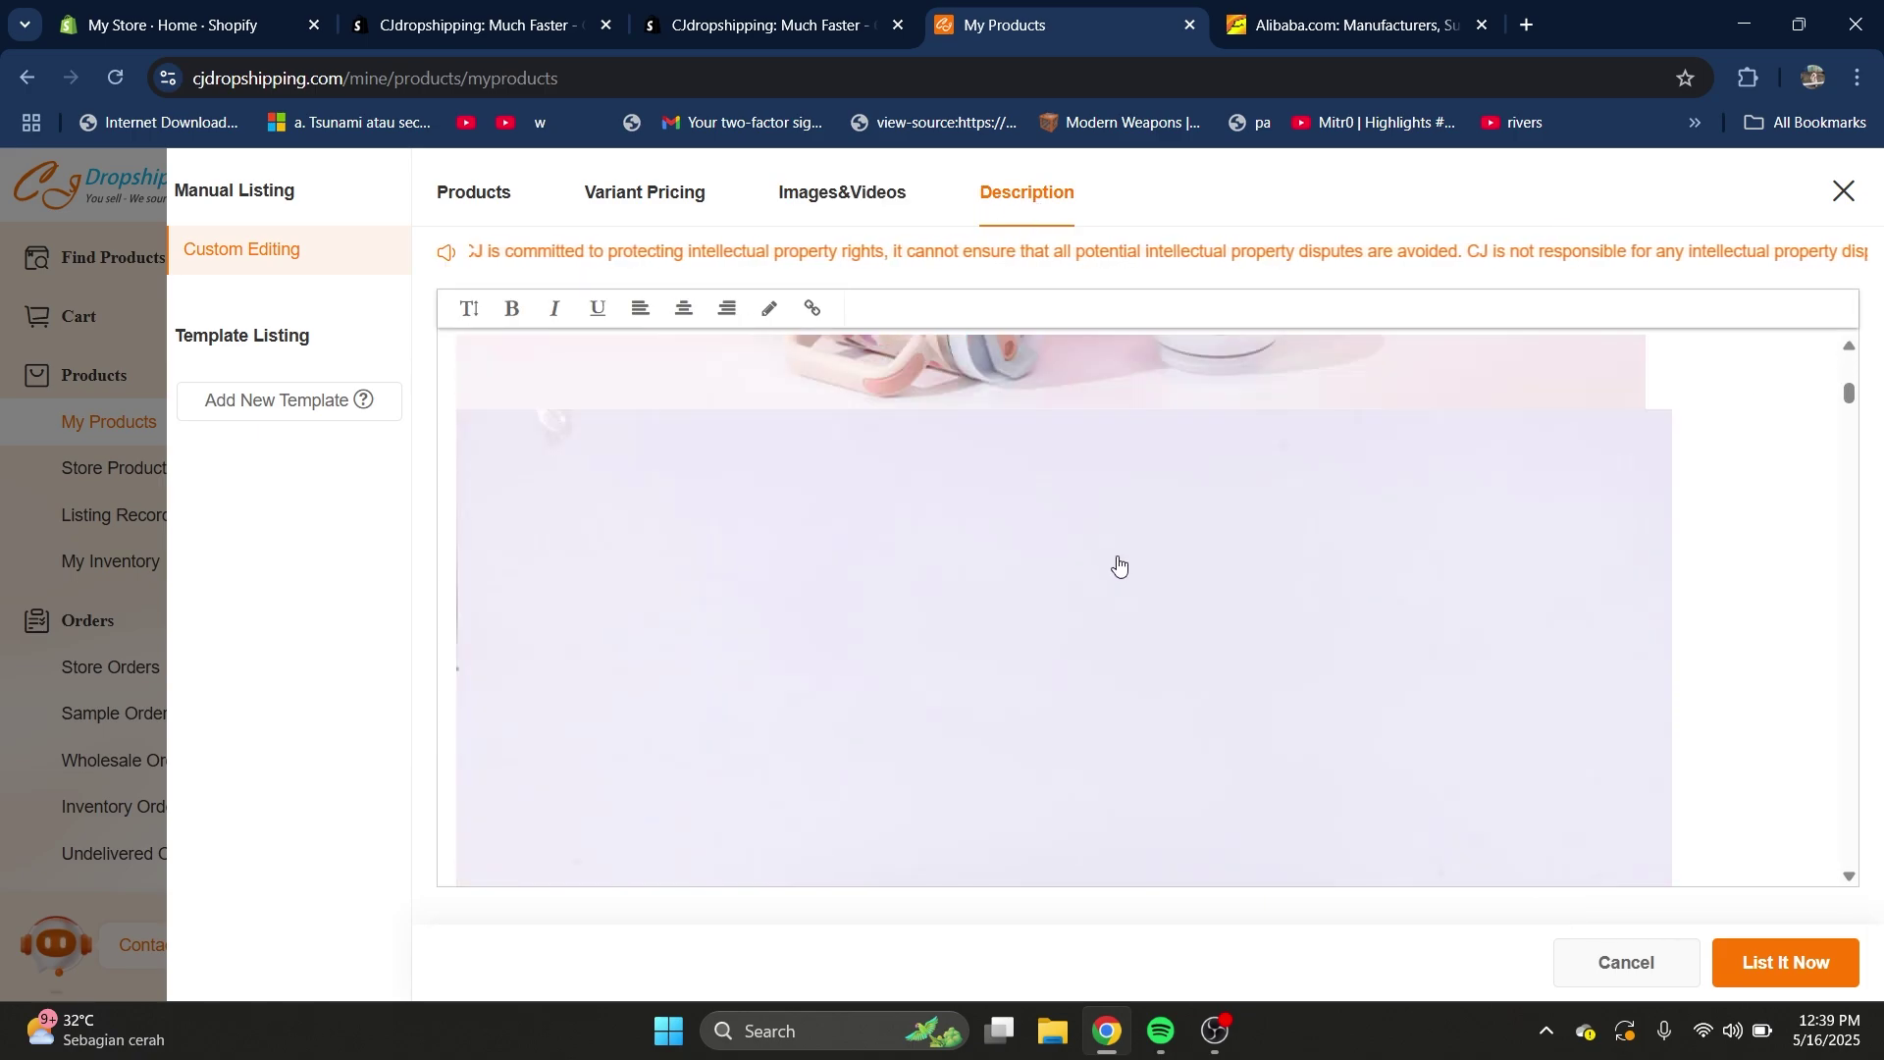
pyautogui.scroll(-8, 1126, 565)
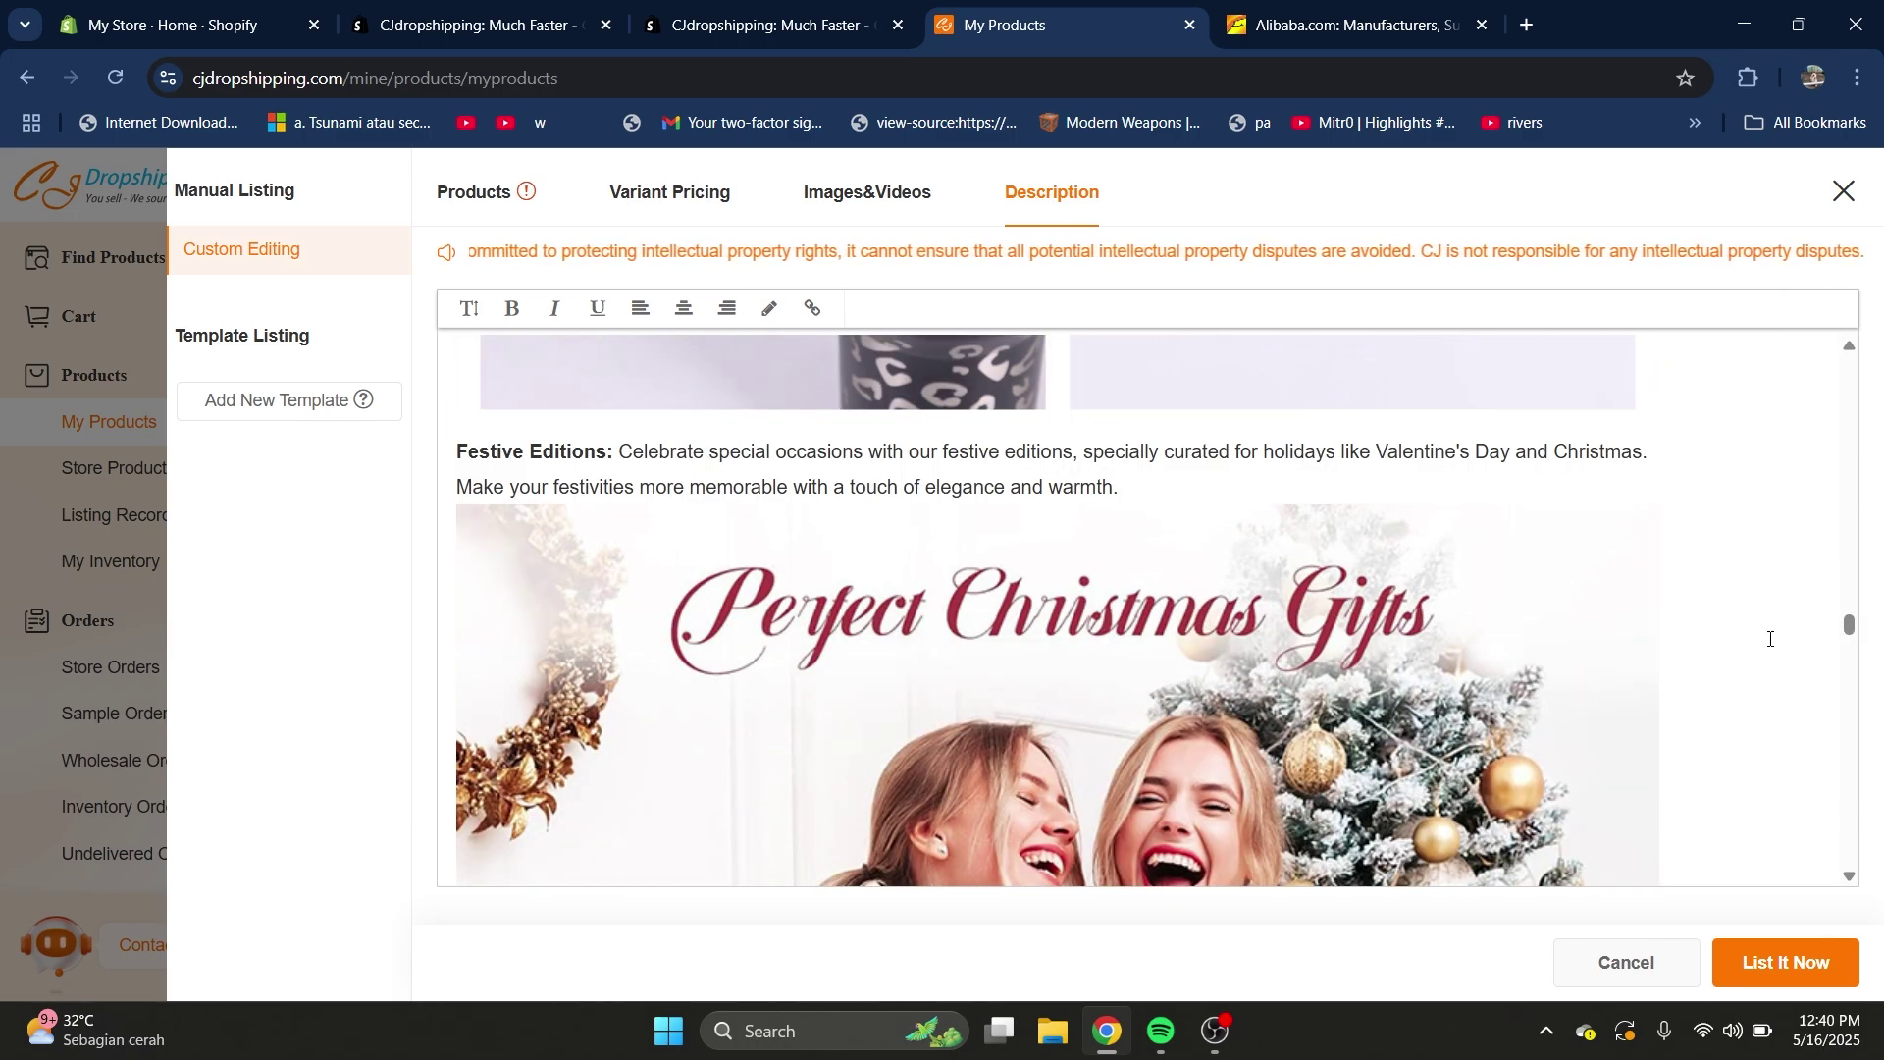
pyautogui.click(1788, 962)
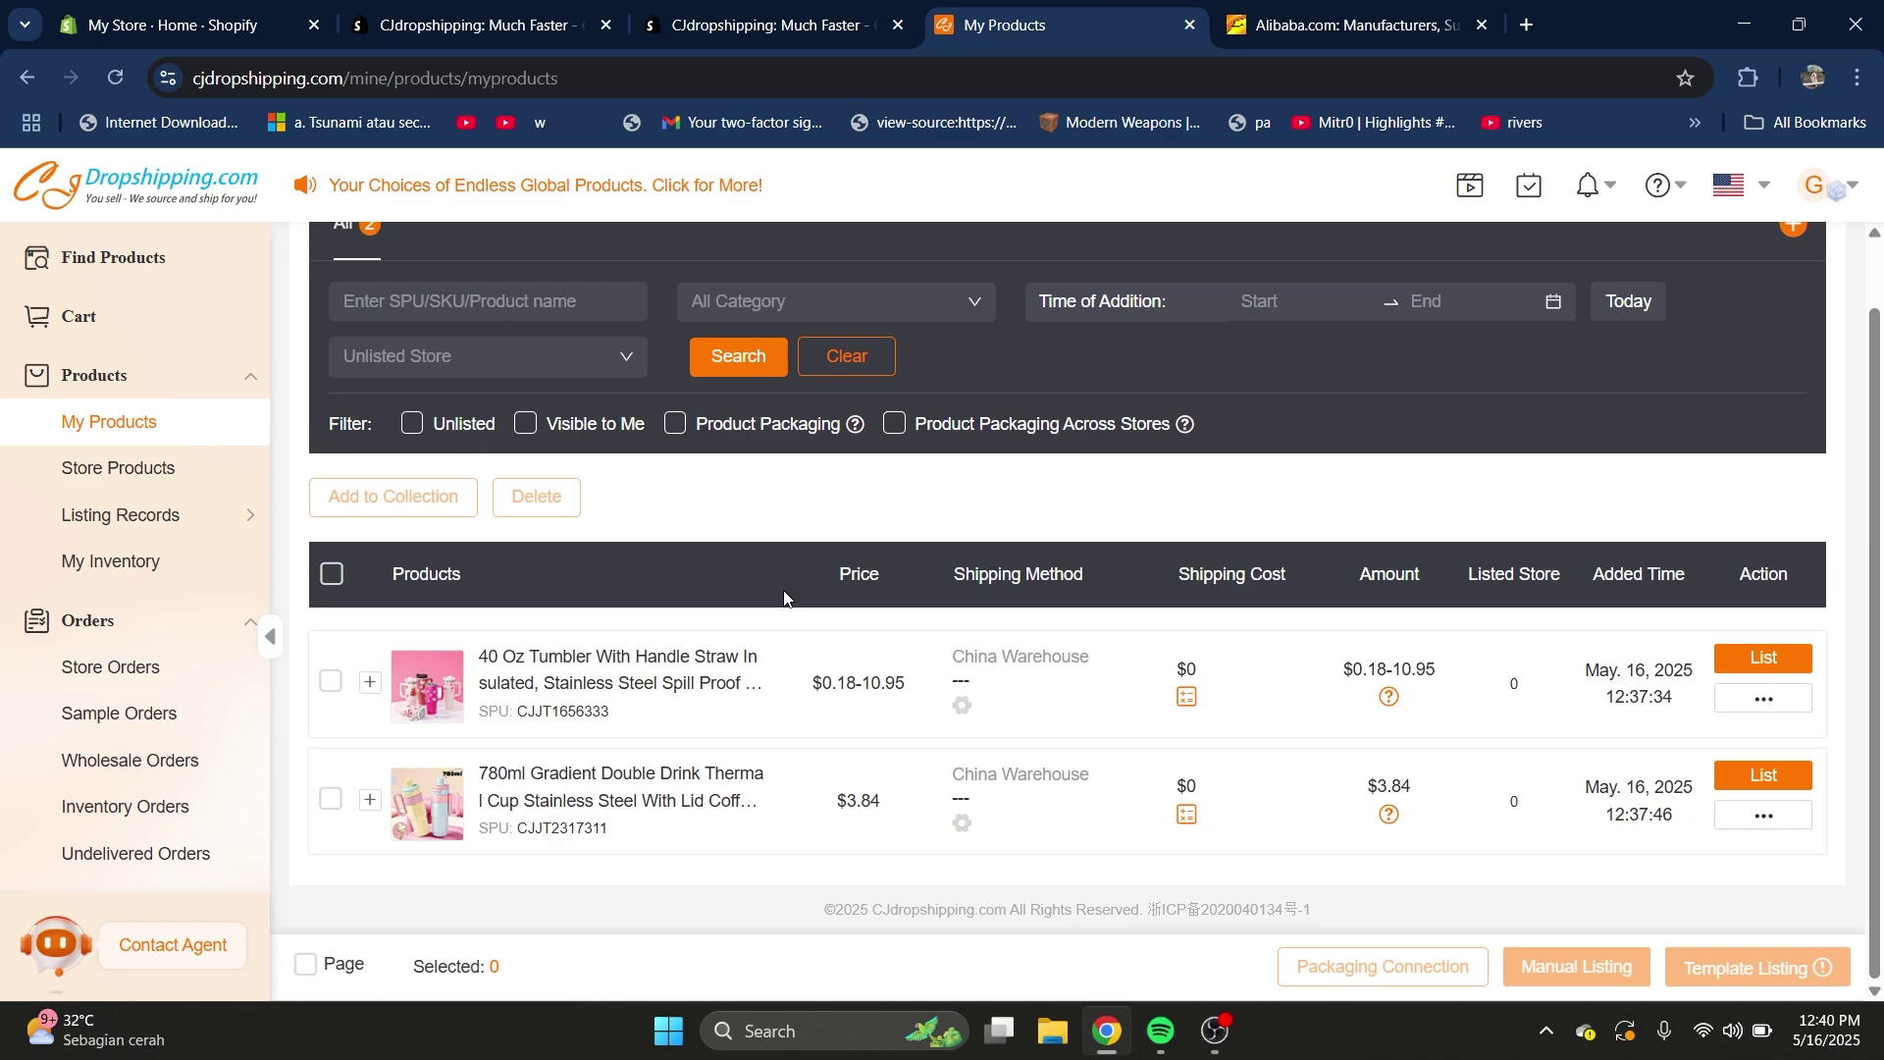
# - Switch to the Shopify admin and open the 40 Oz Tumbler With Handle from the store's product list
pyautogui.click(231, 6)
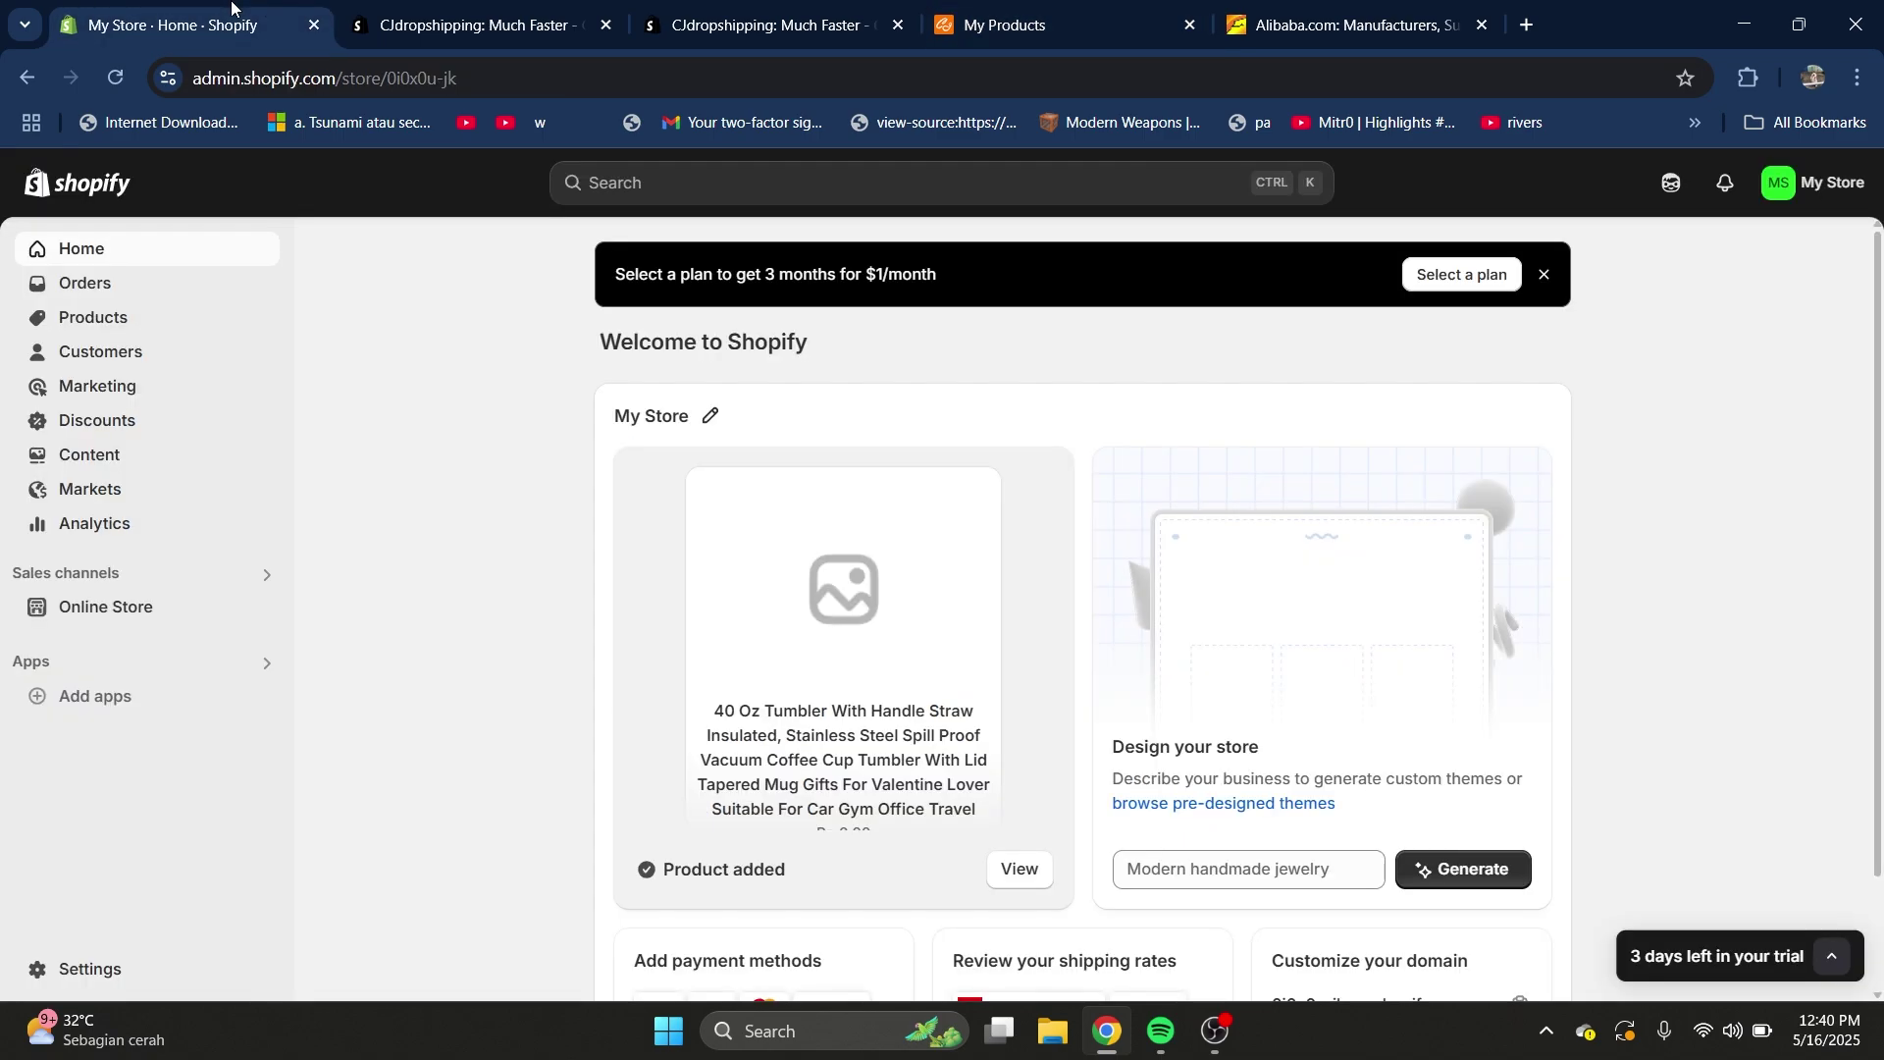
pyautogui.click(106, 319)
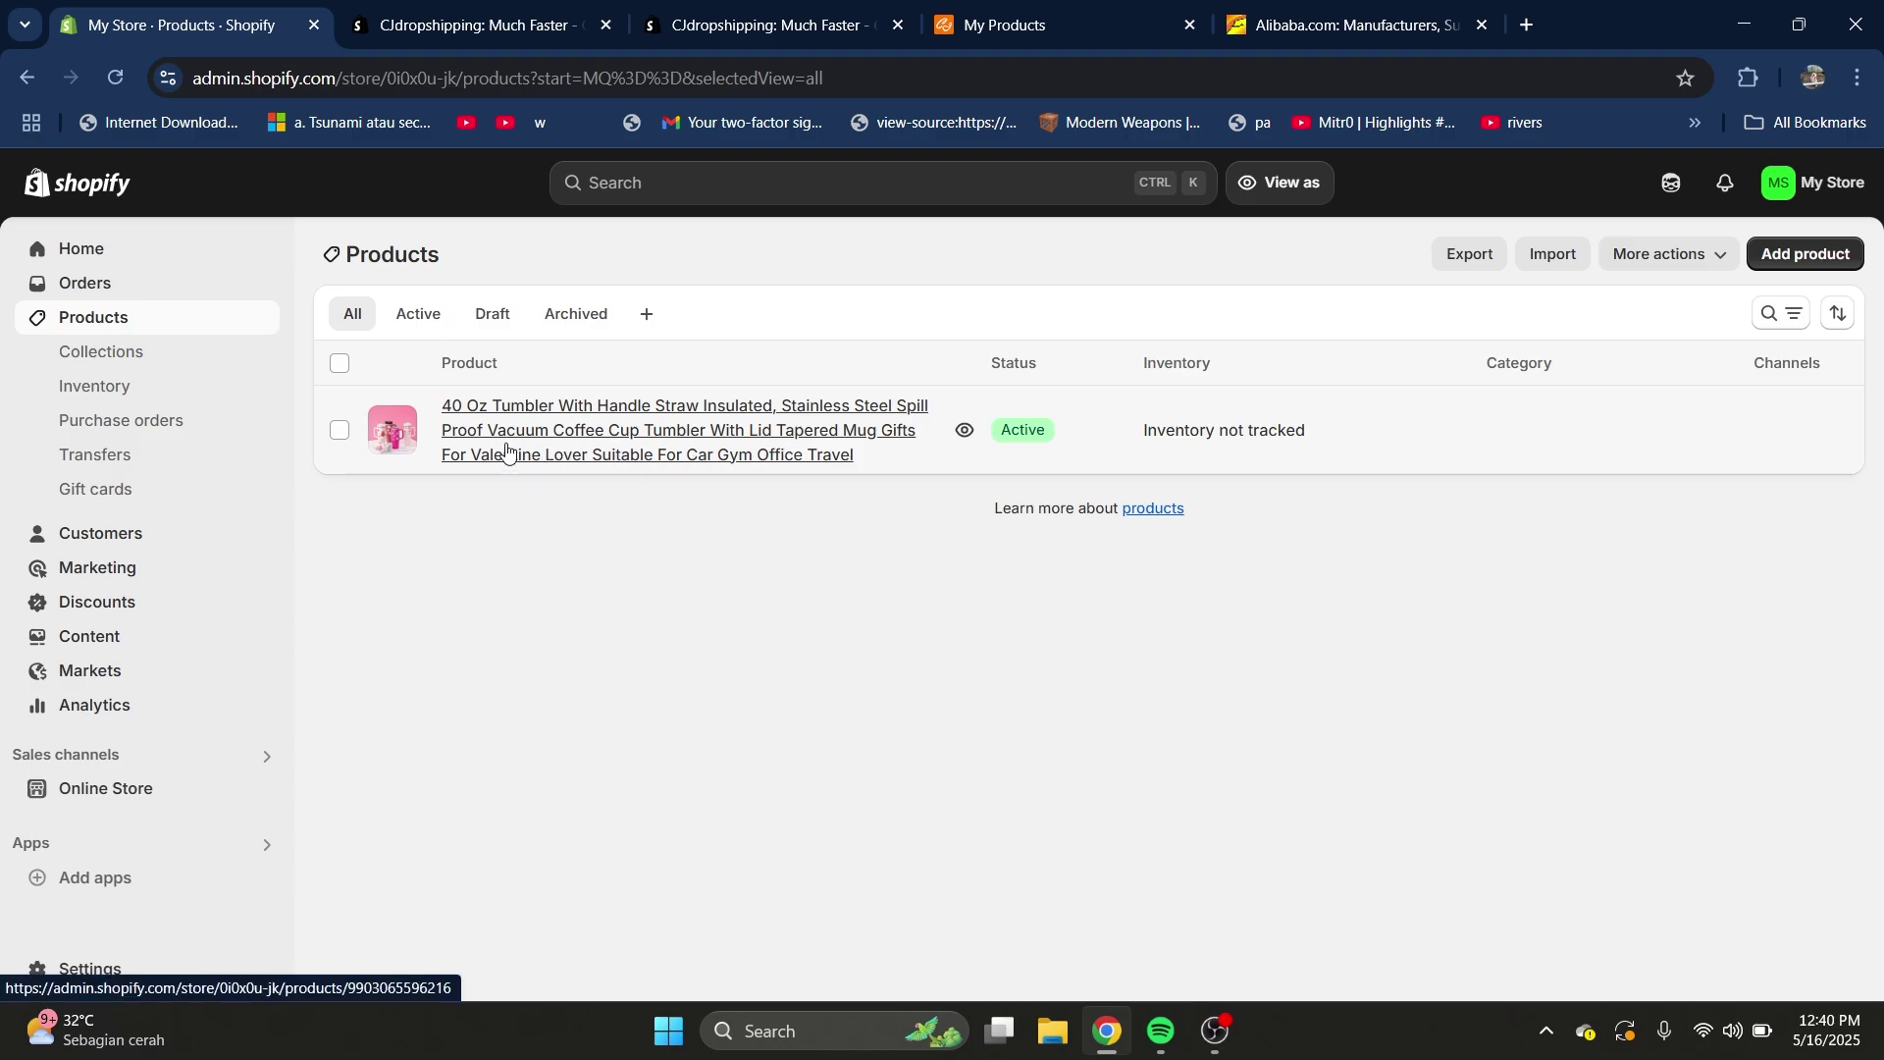
pyautogui.click(669, 434)
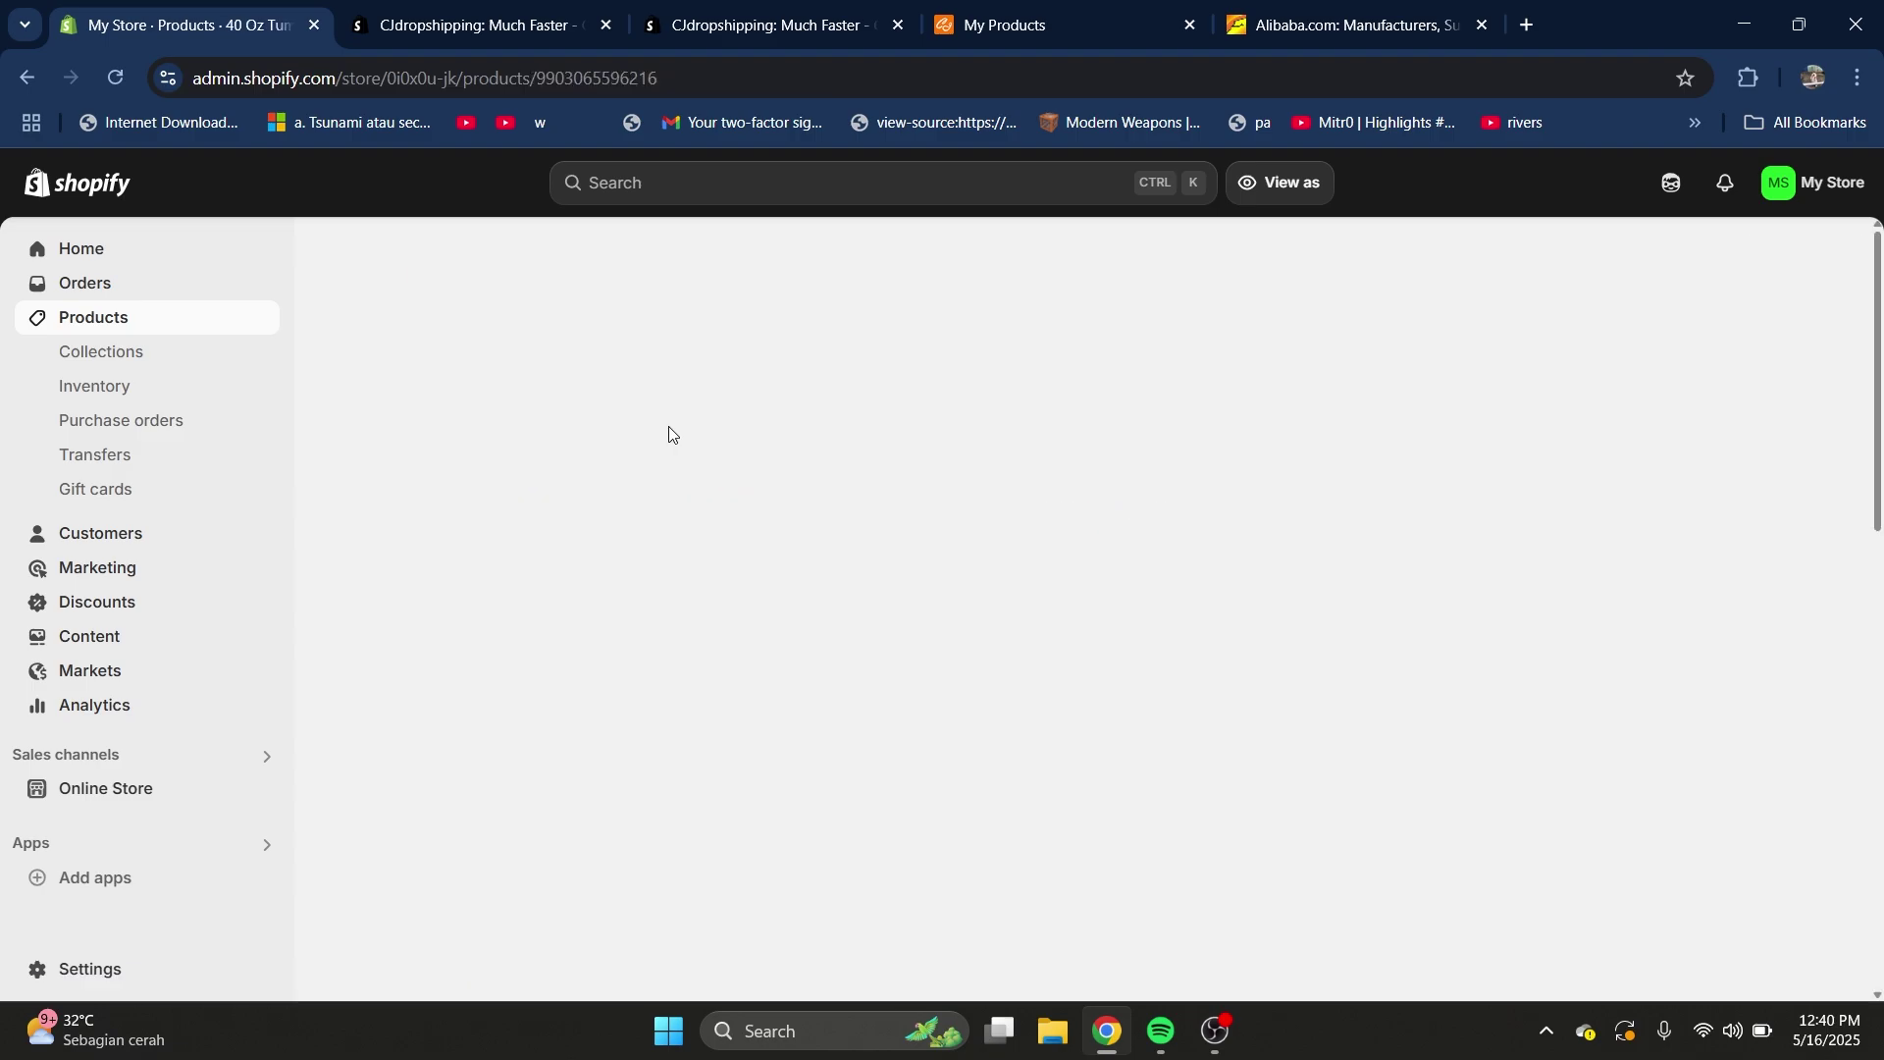
# - Examine the imported tumbler's description, media, product organization, variants, price and search engine listing
pyautogui.scroll(-15, 429, 506)
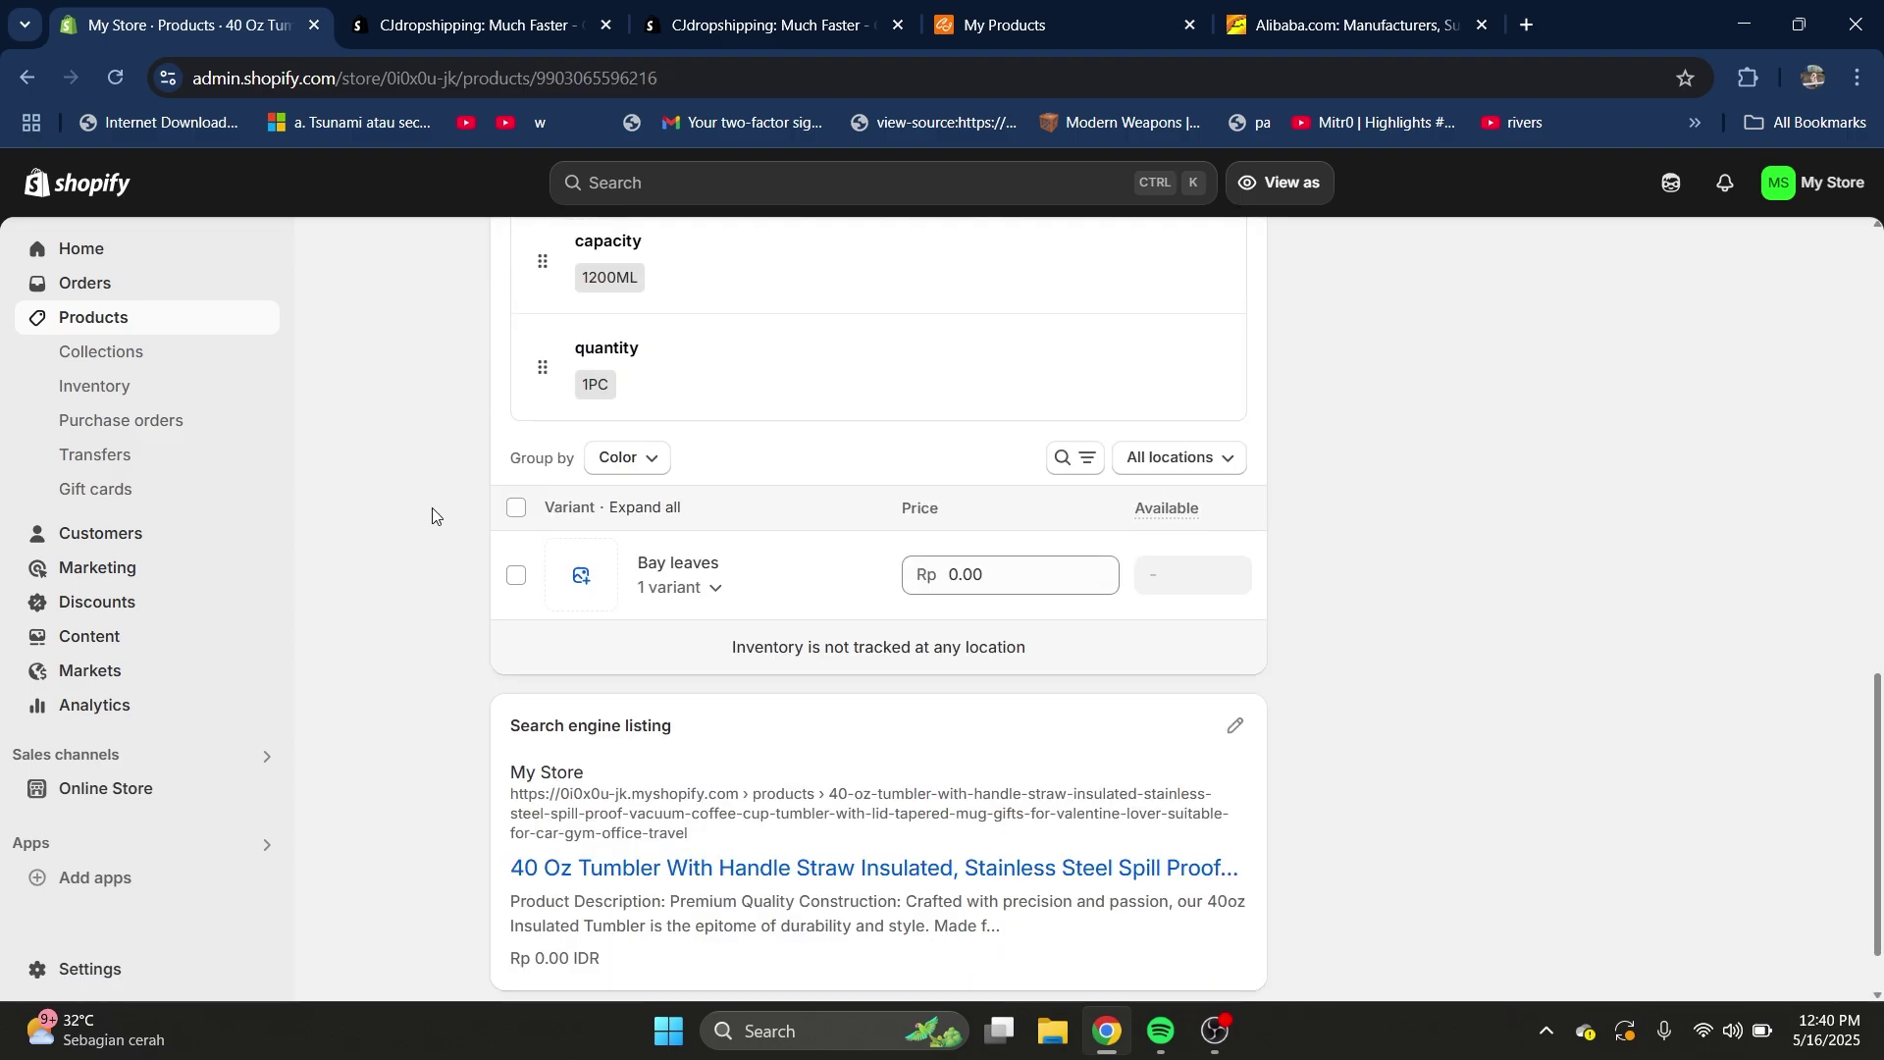
pyautogui.scroll(4, 437, 504)
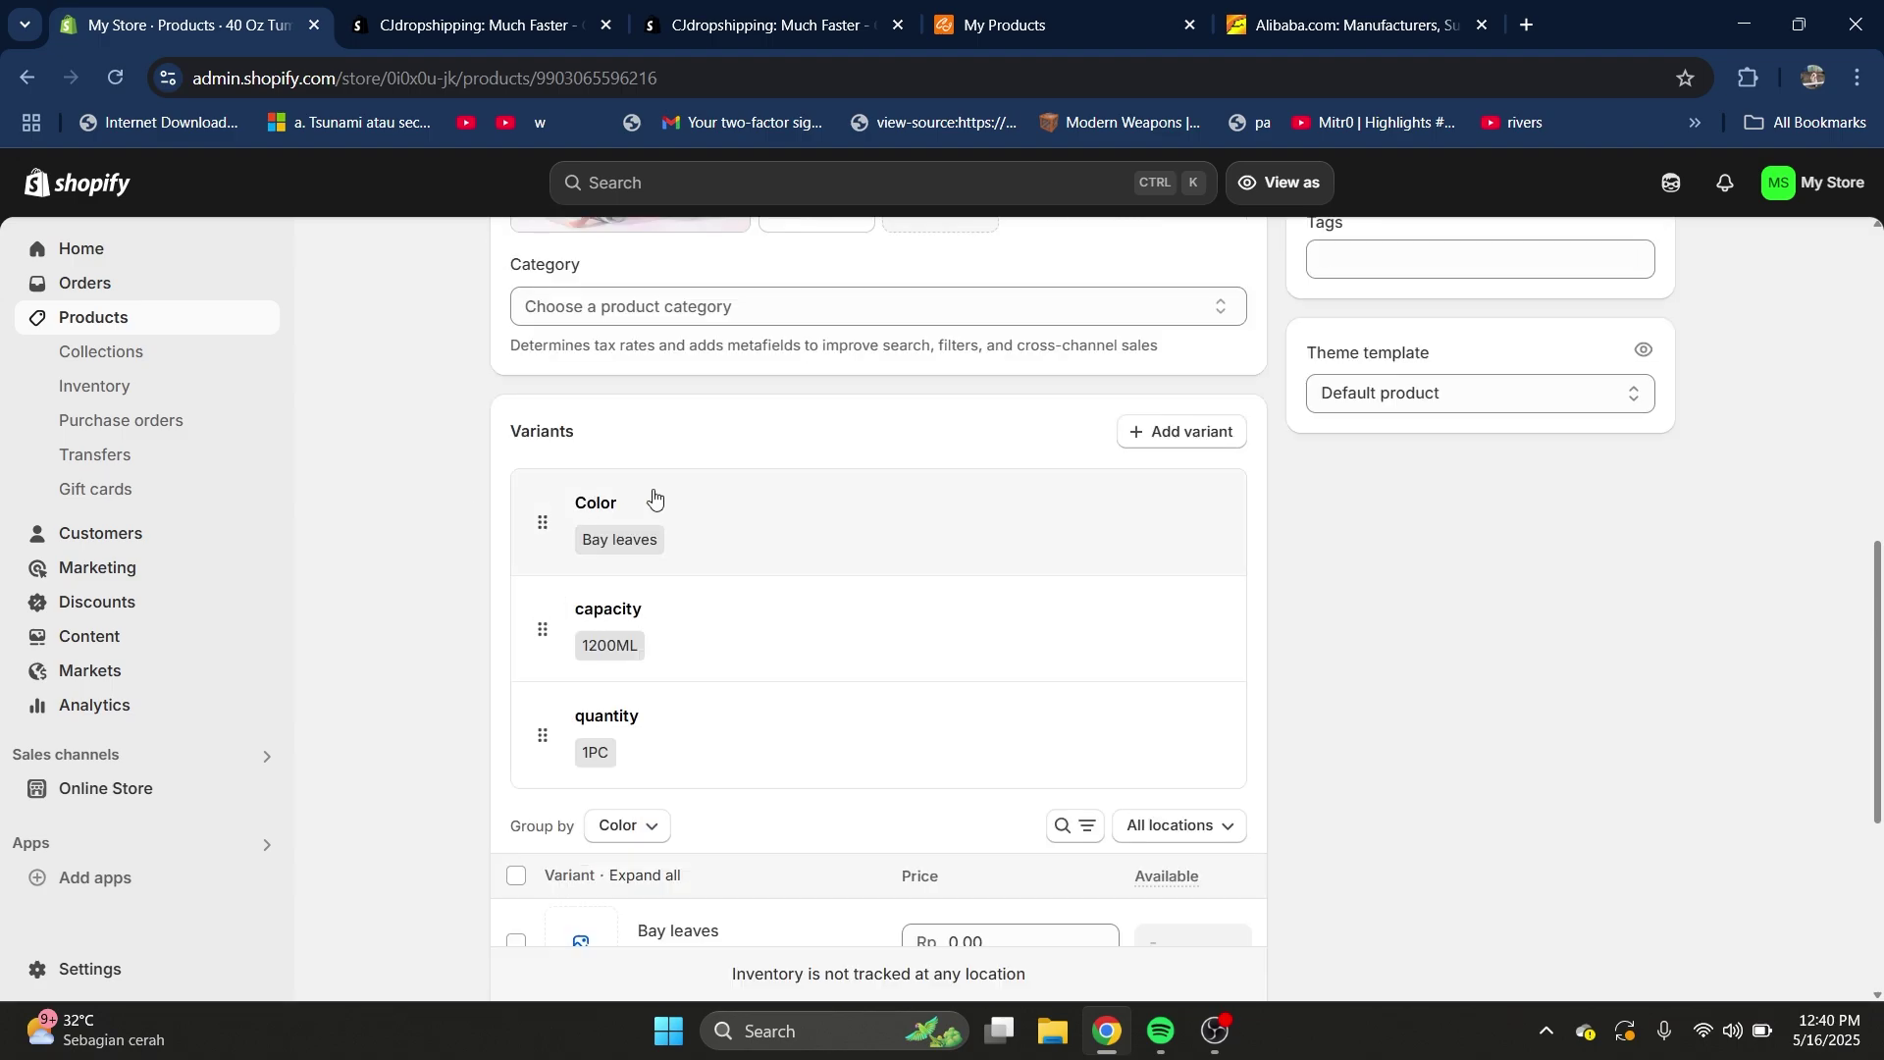
pyautogui.scroll(6, 653, 495)
pyautogui.scroll(-3, 1353, 667)
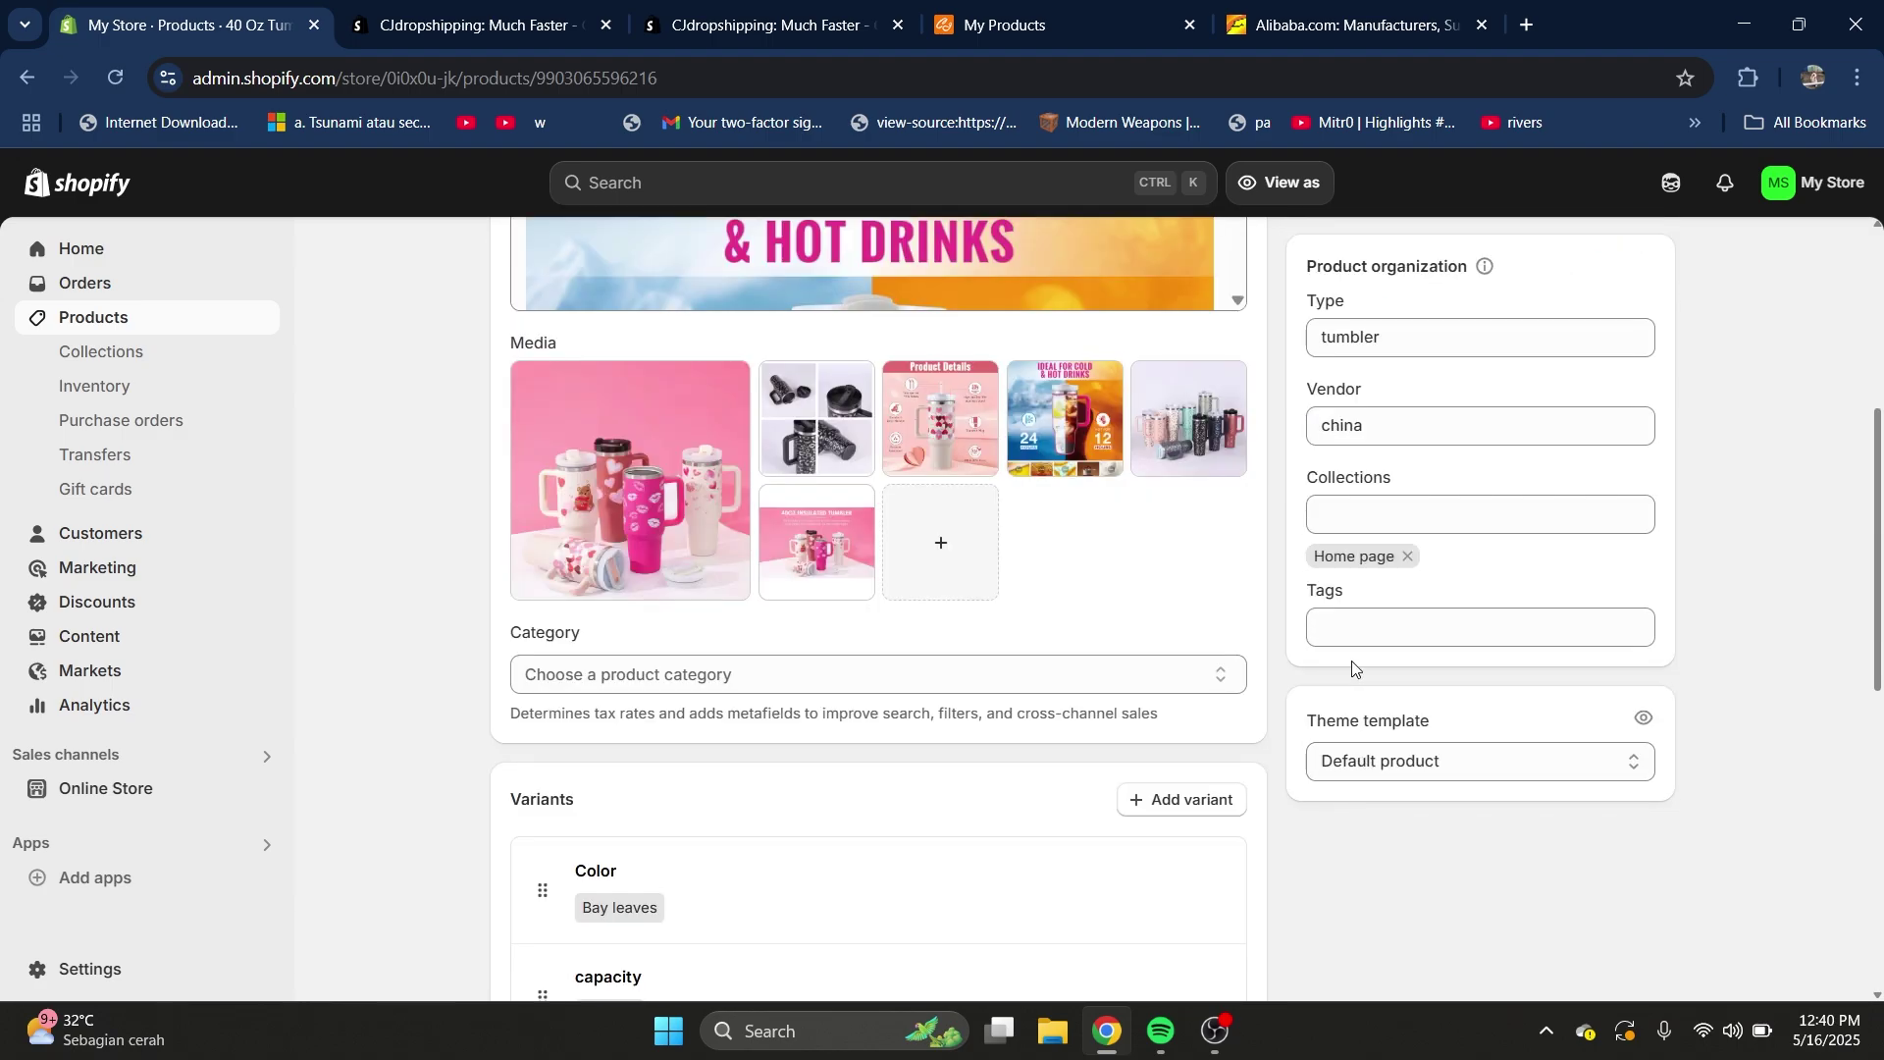
pyautogui.scroll(3, 1352, 668)
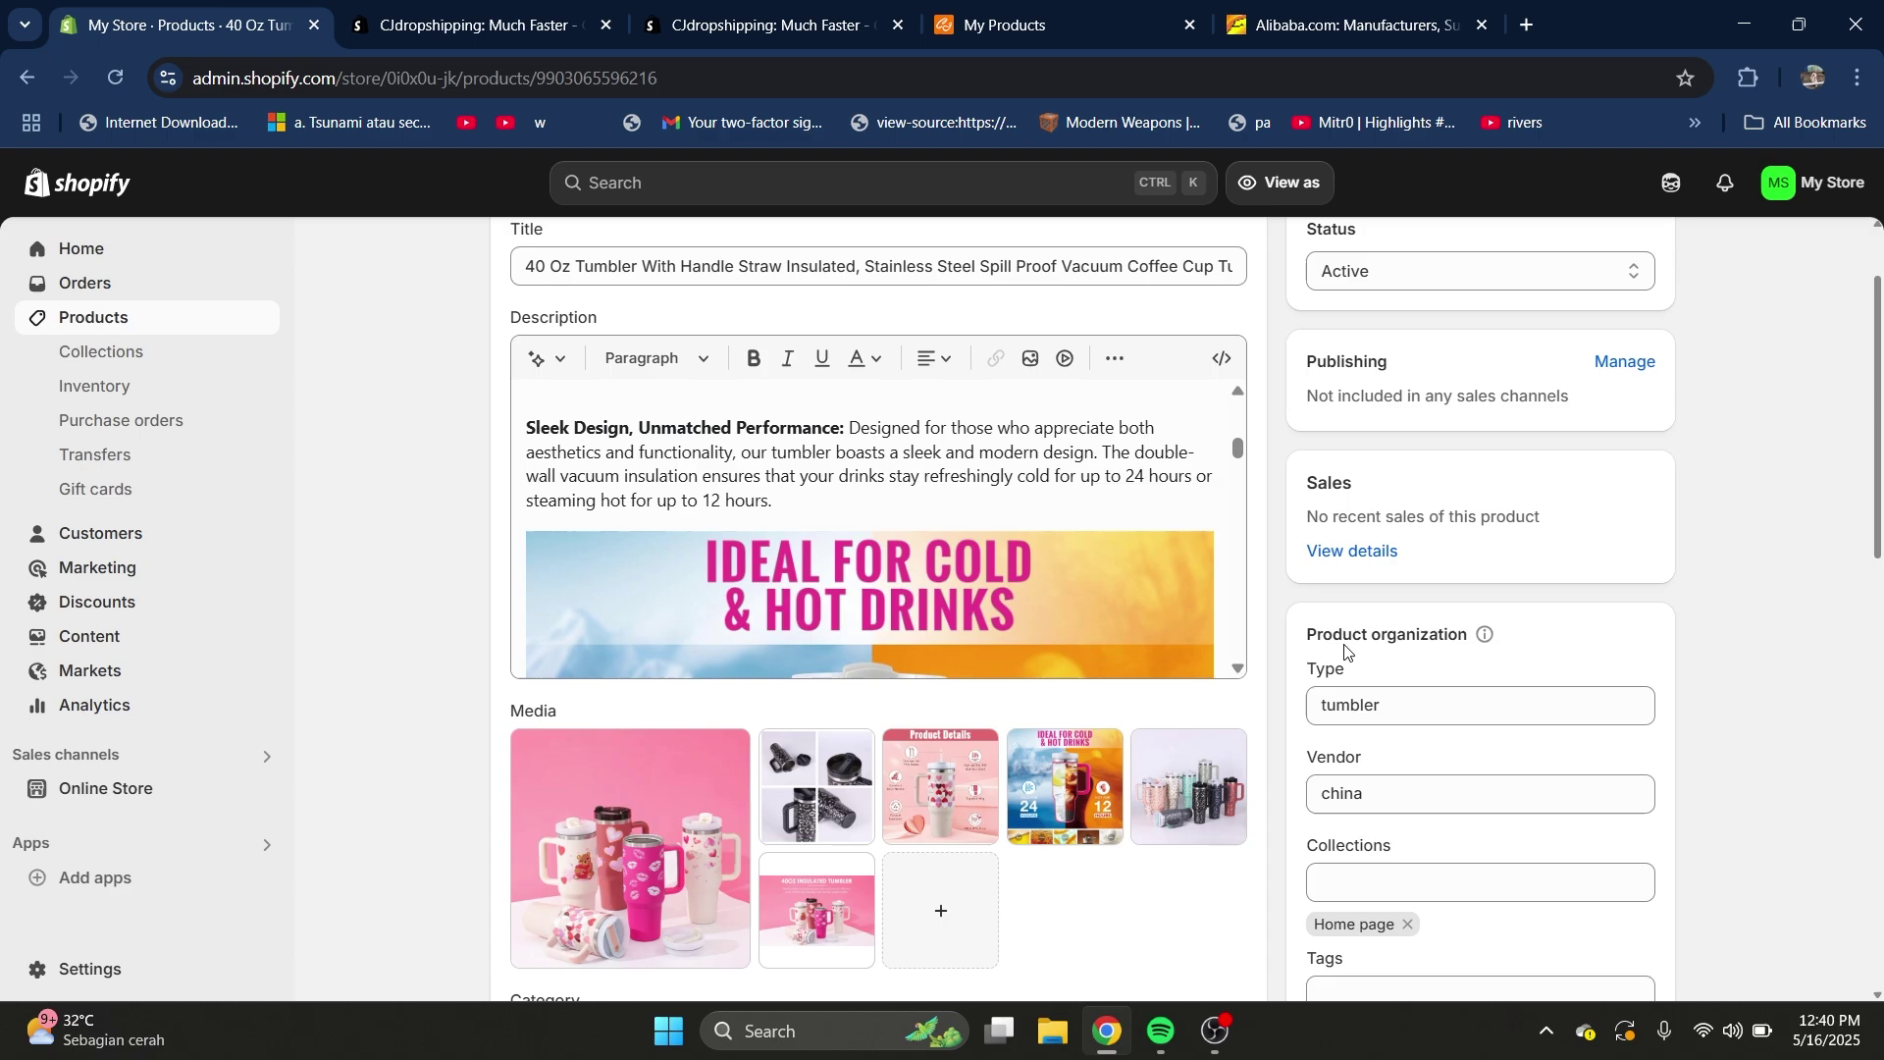
pyautogui.scroll(-10, 677, 629)
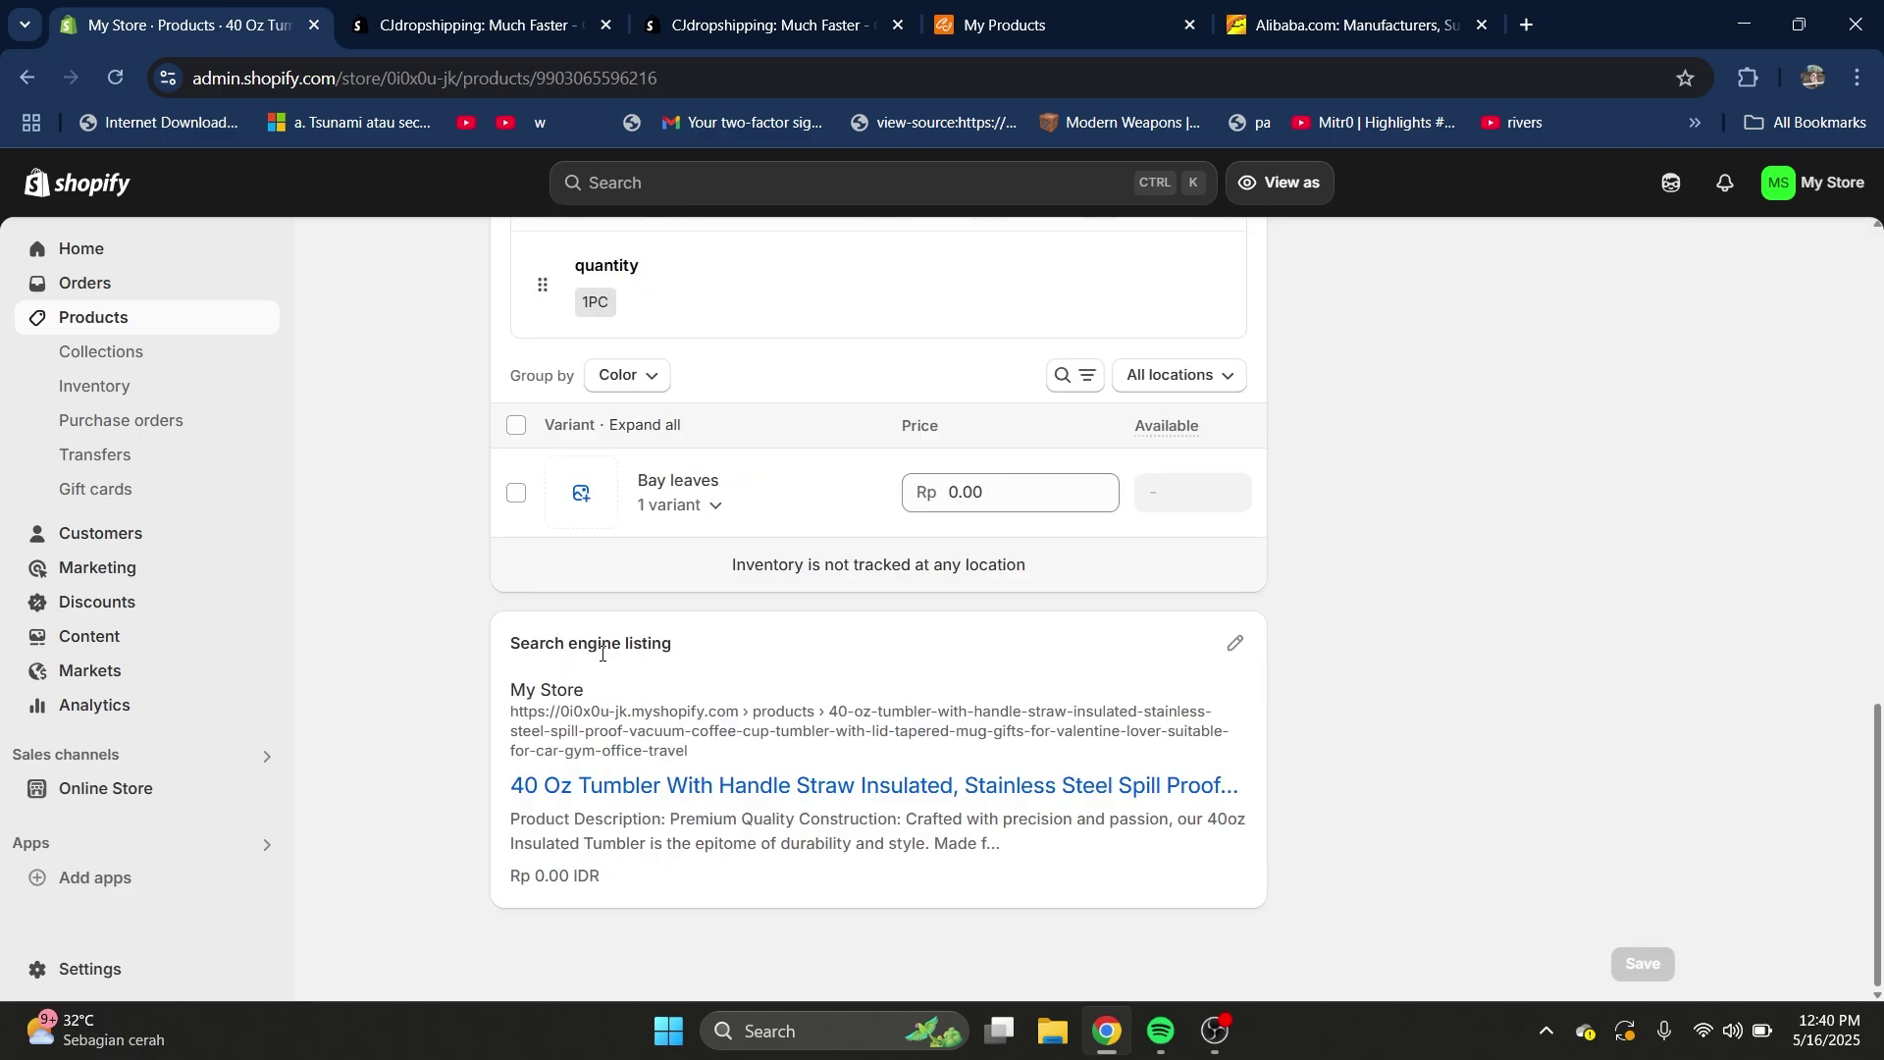
pyautogui.scroll(3, 1029, 849)
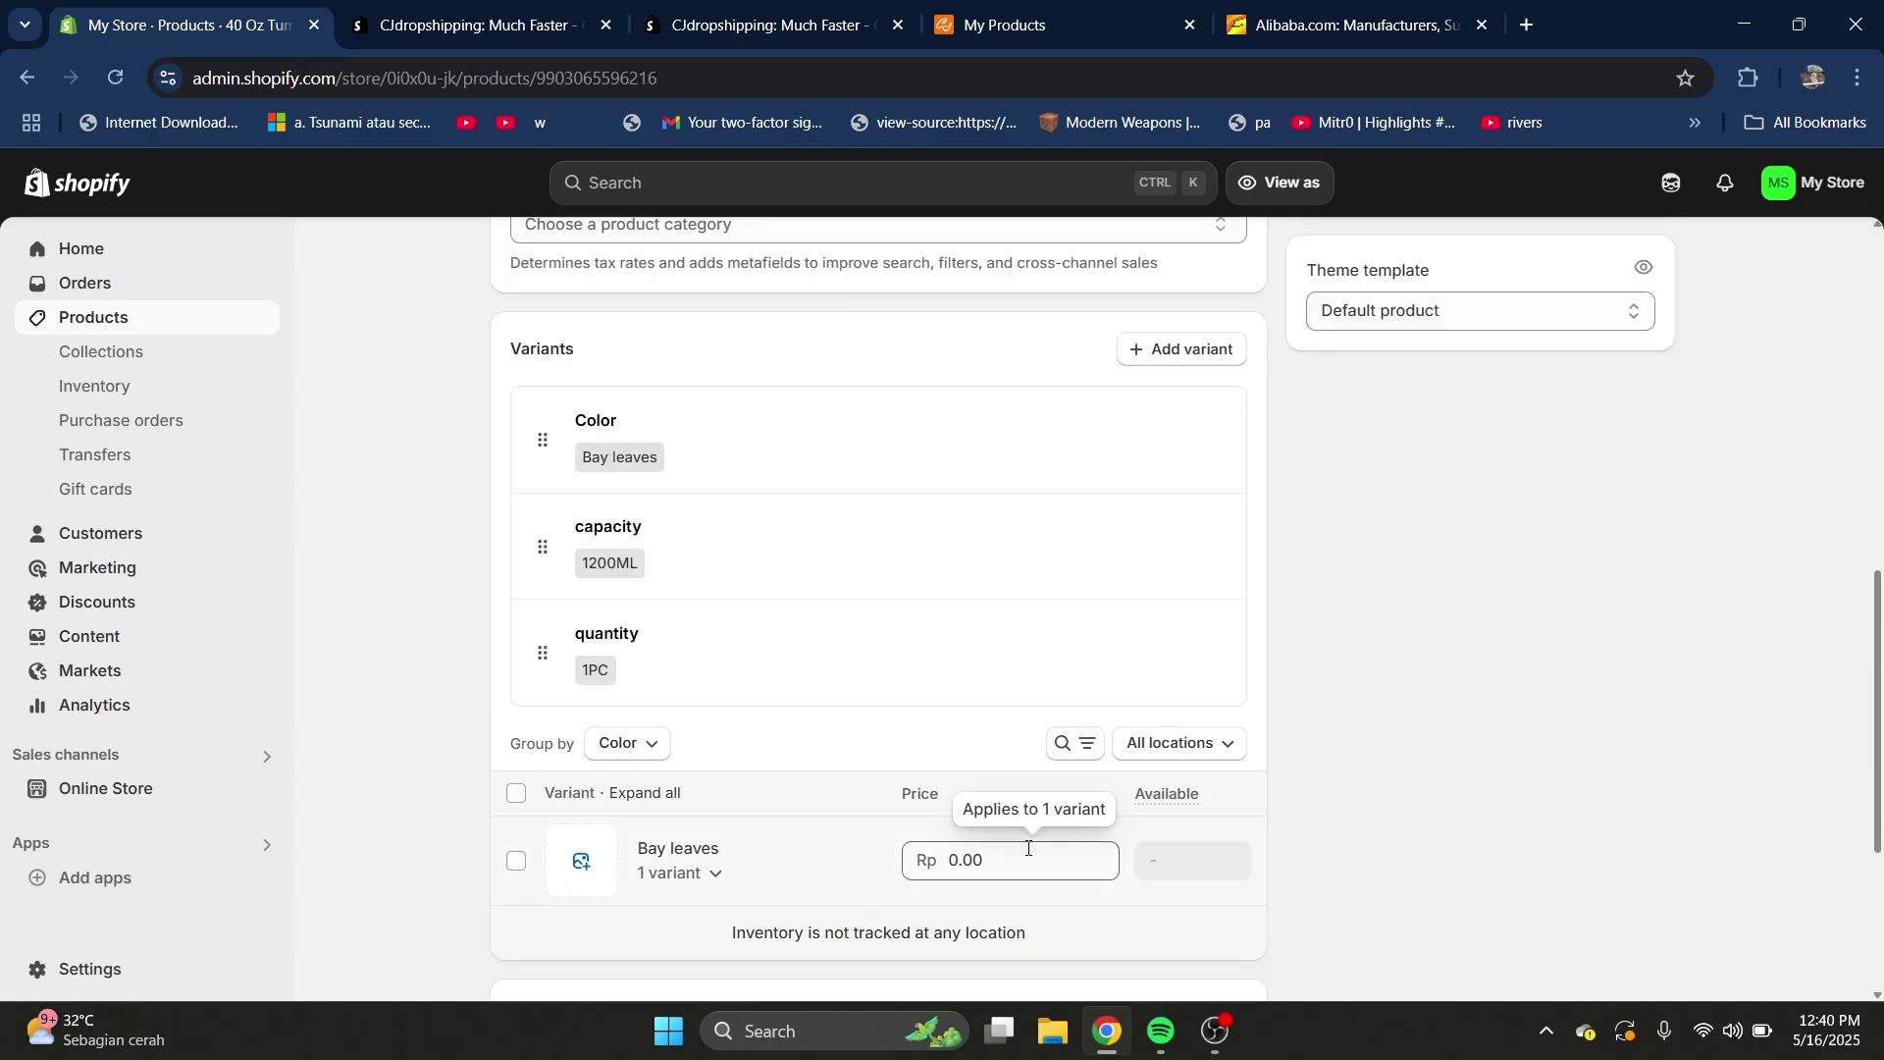
pyautogui.scroll(3, 1188, 840)
pyautogui.scroll(3, 1198, 837)
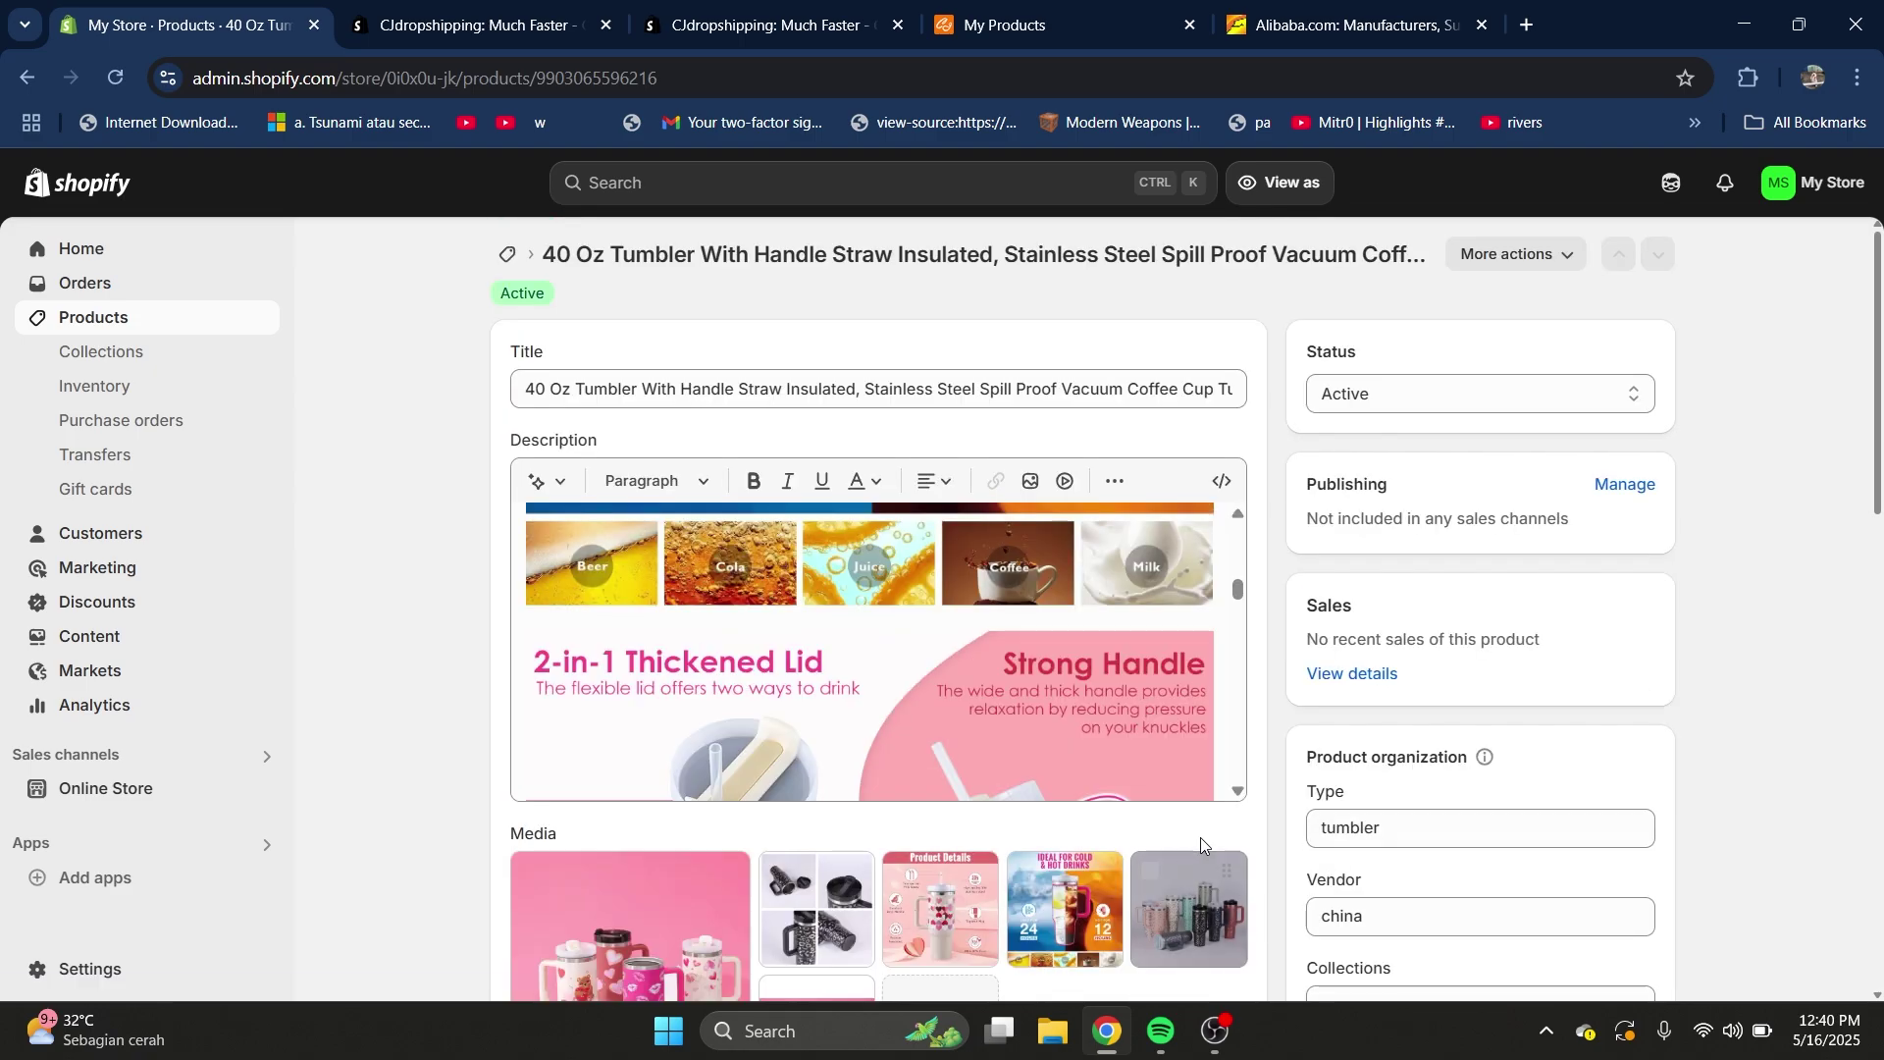